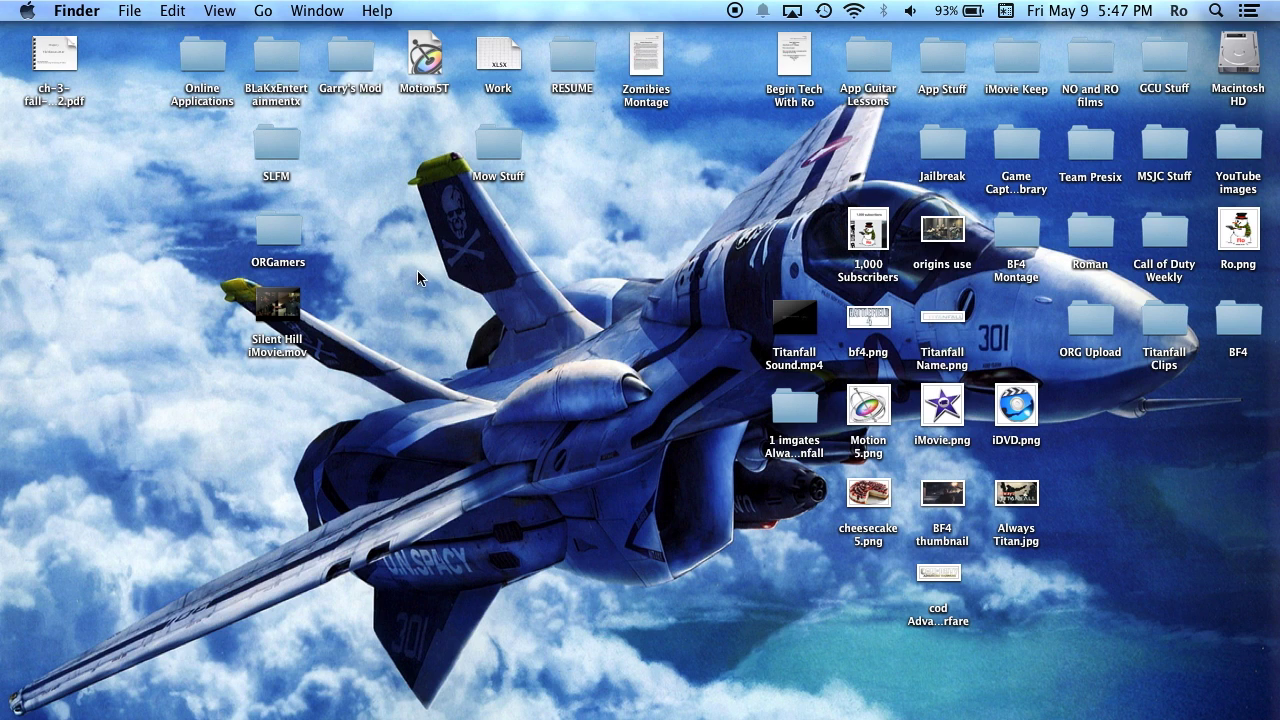
Step: Bring iMovie to the front and restore its minimized window from the Dock
click(347, 283)
mouse_move(4, 288)
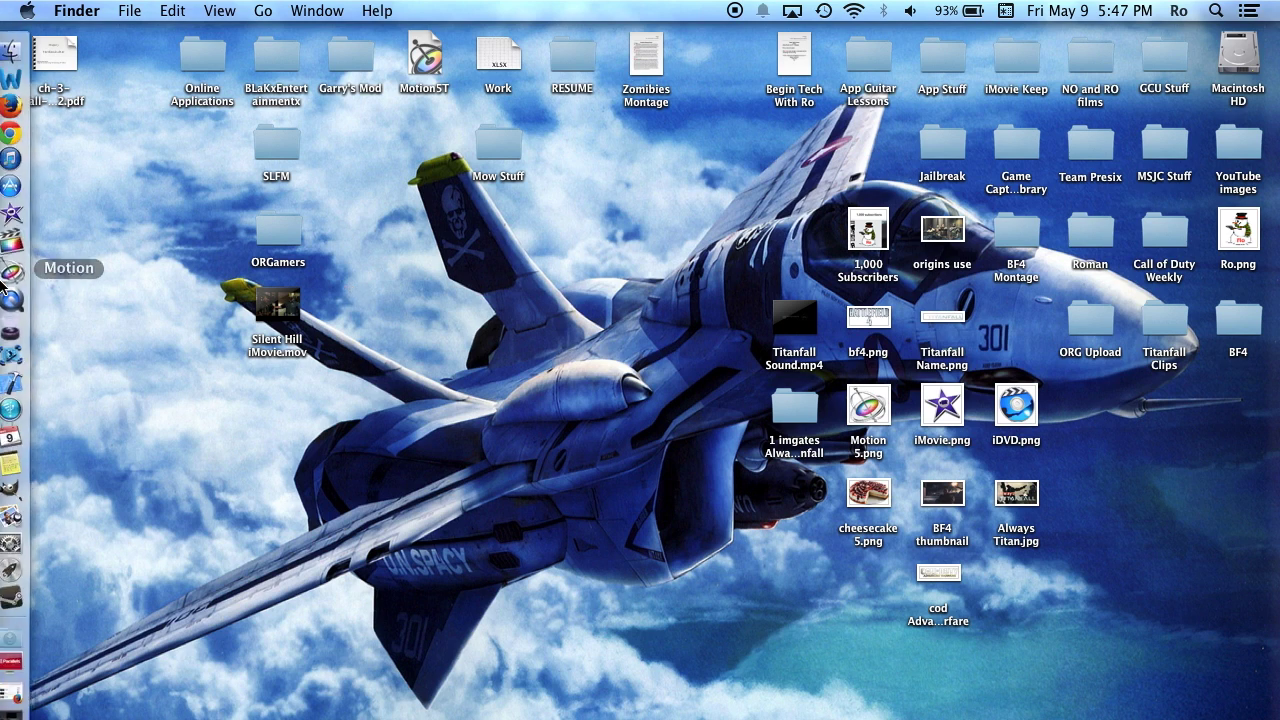
click(18, 218)
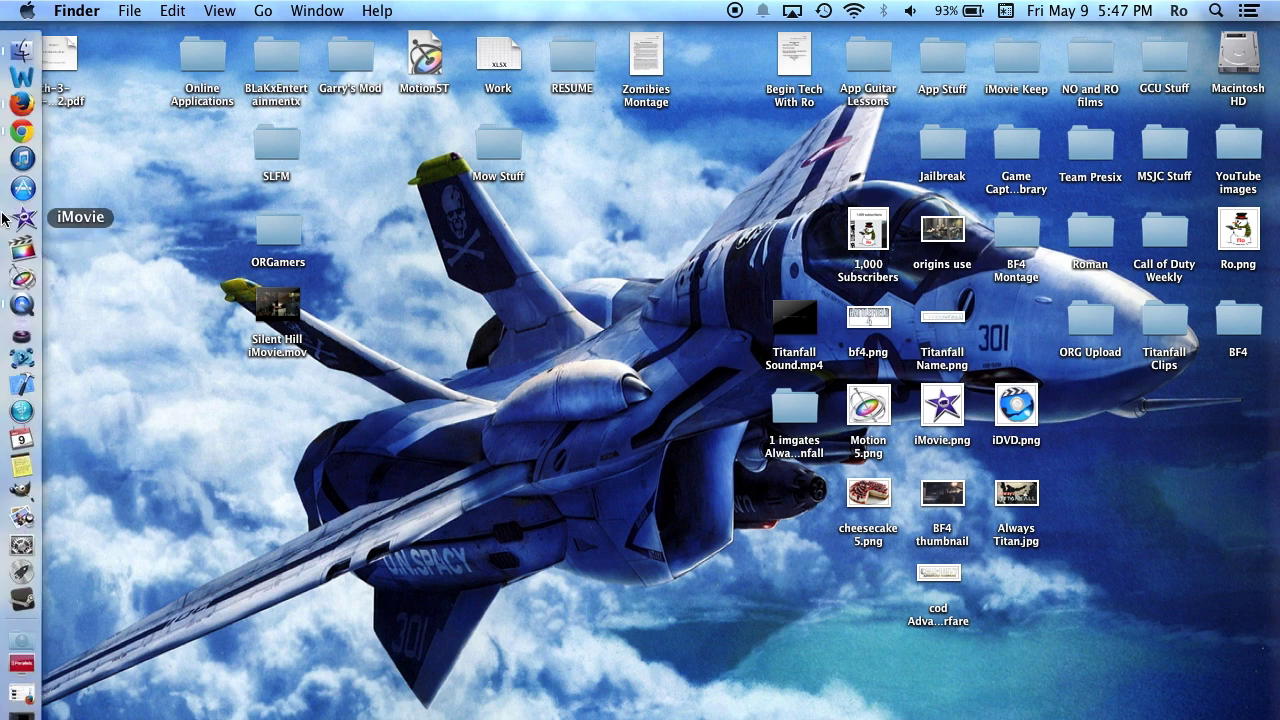
mouse_move(4, 235)
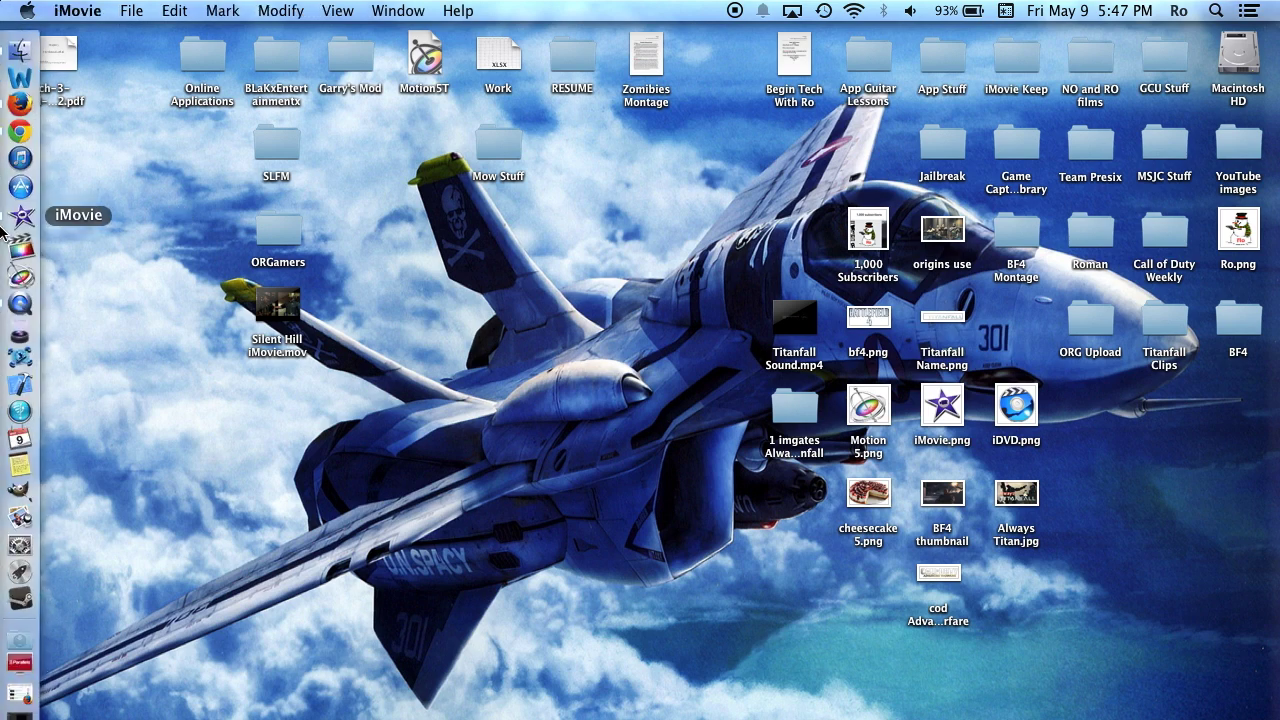
click(14, 708)
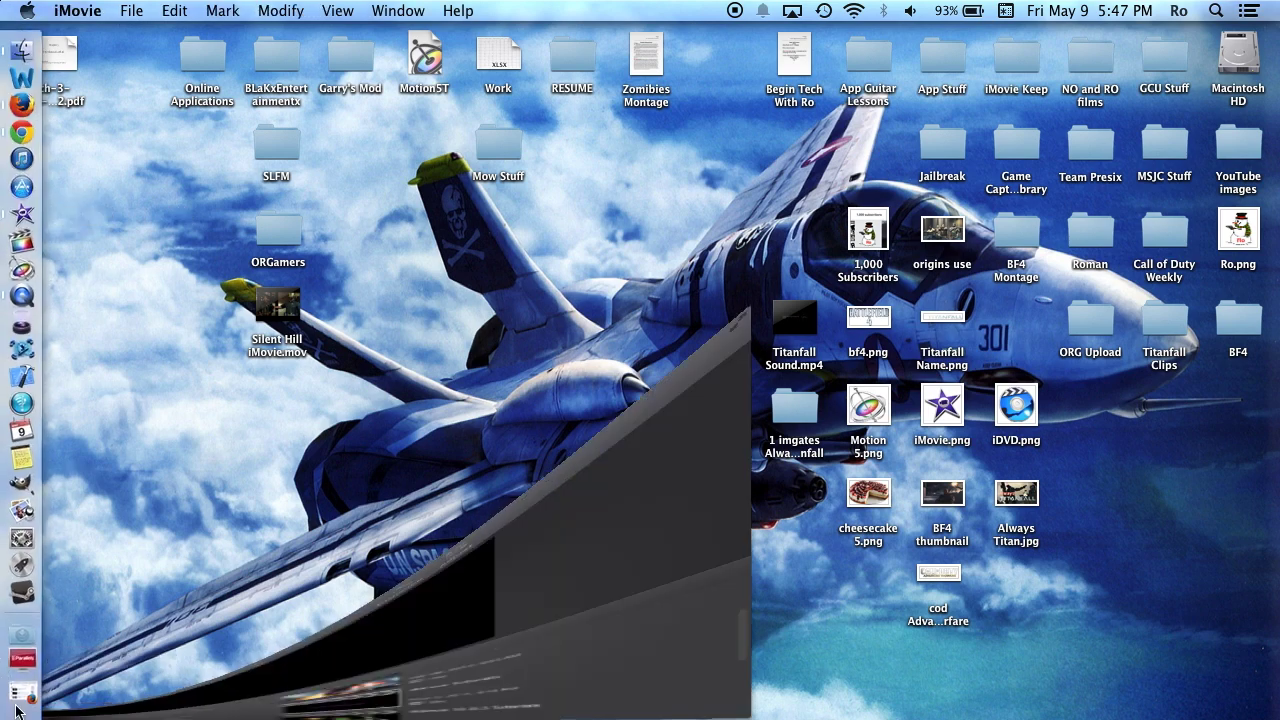
drag(481, 56, 479, 56)
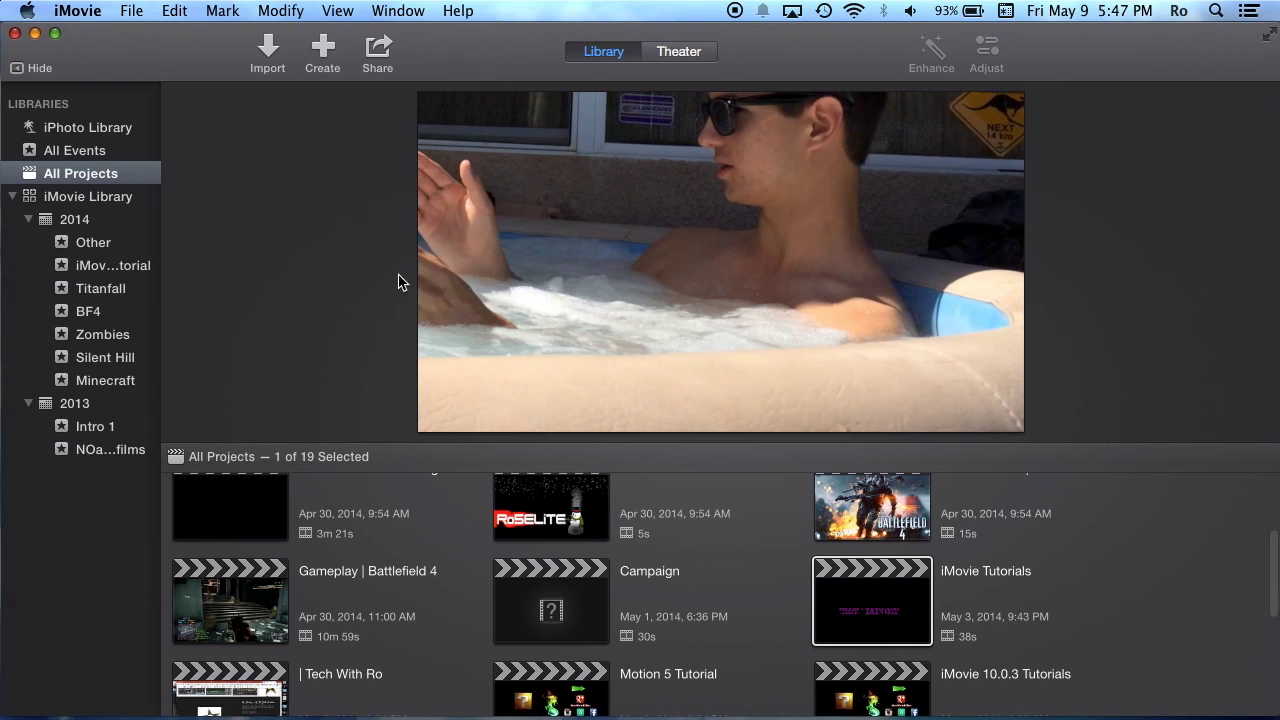
Step: Revert the window to its original layout, move it under the menu bar, and list All Projects
click(397, 12)
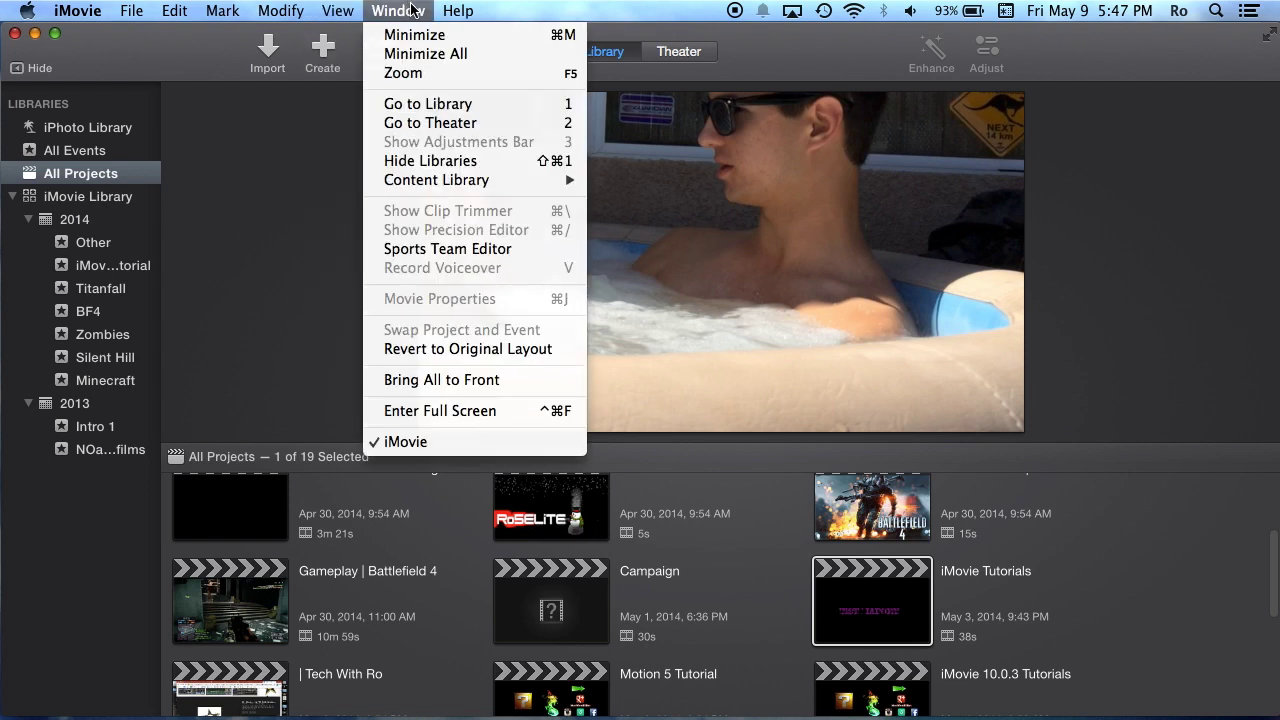
click(460, 349)
drag(479, 115, 476, 56)
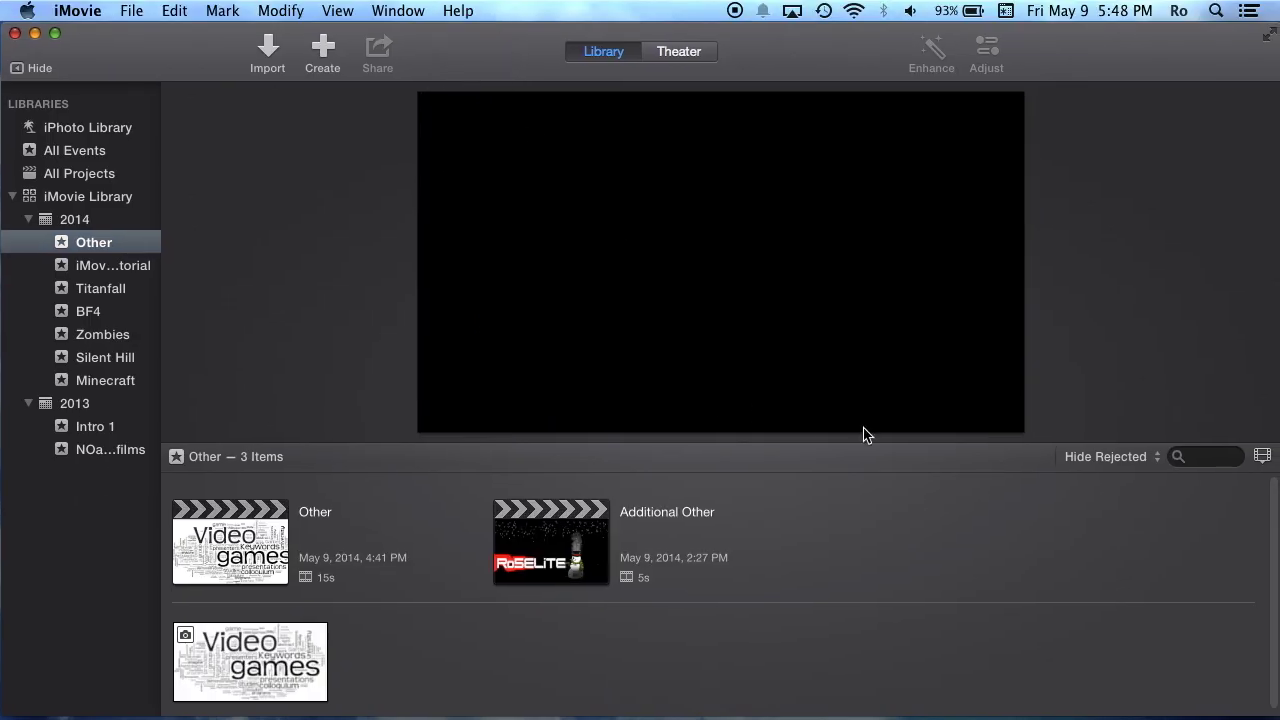
click(100, 175)
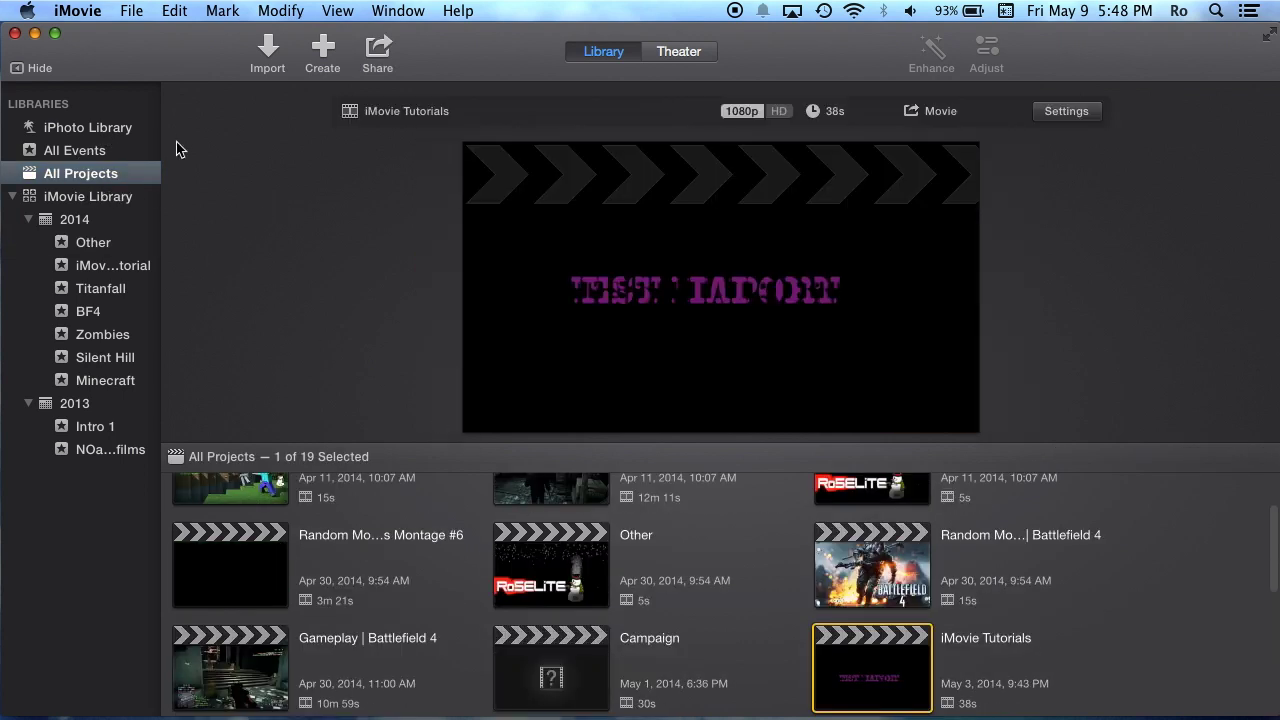
Step: Browse the BF4 and iMovie Tutorial events, return to All Projects, and glance at the Create choices
click(86, 311)
click(92, 266)
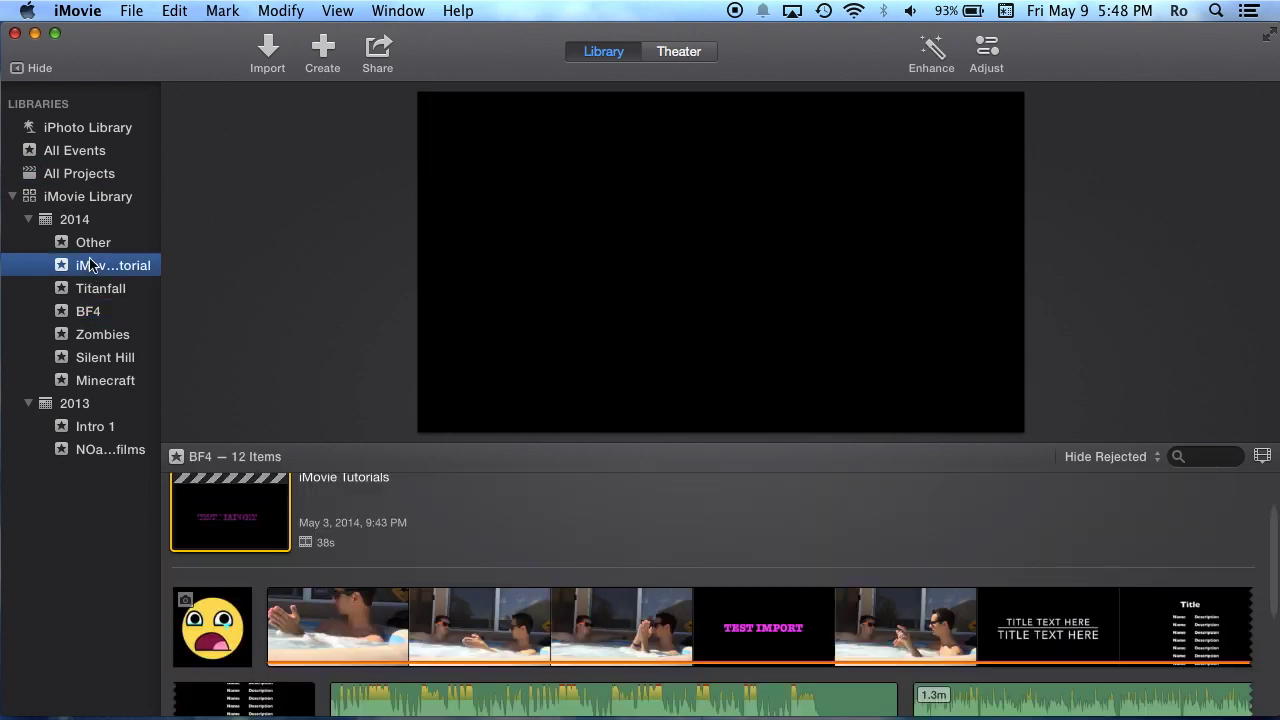
click(85, 173)
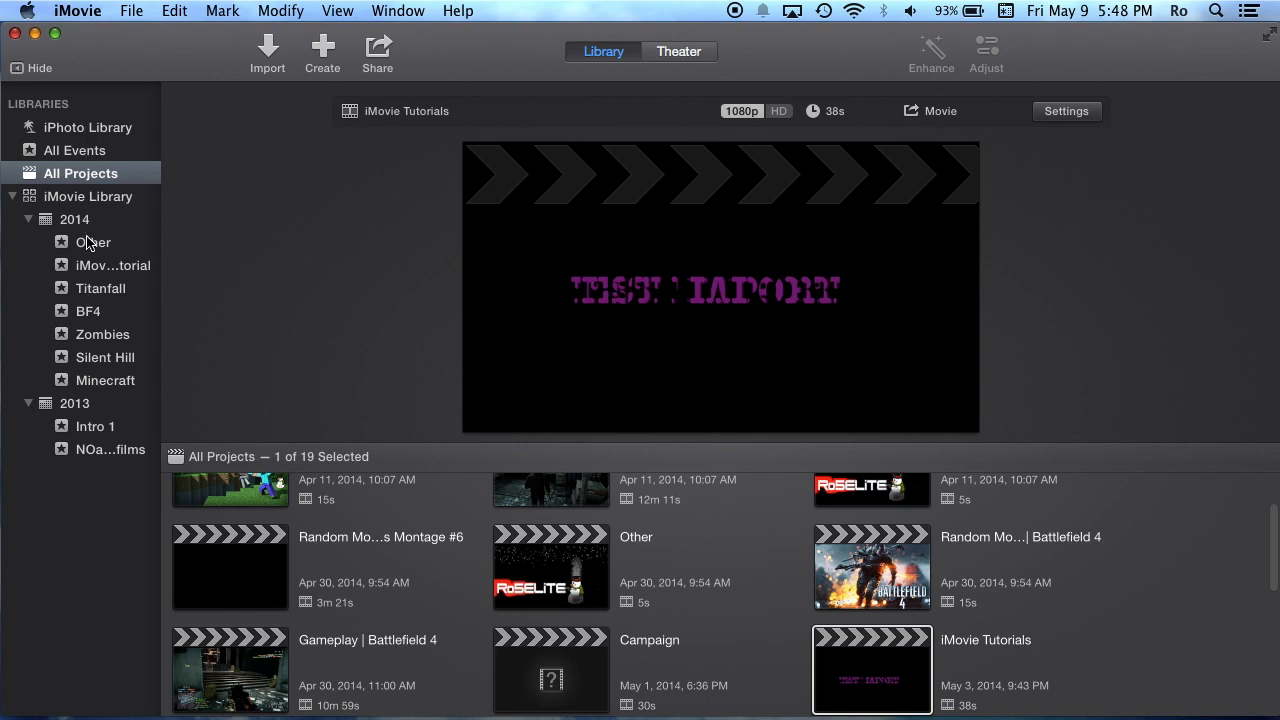
click(325, 50)
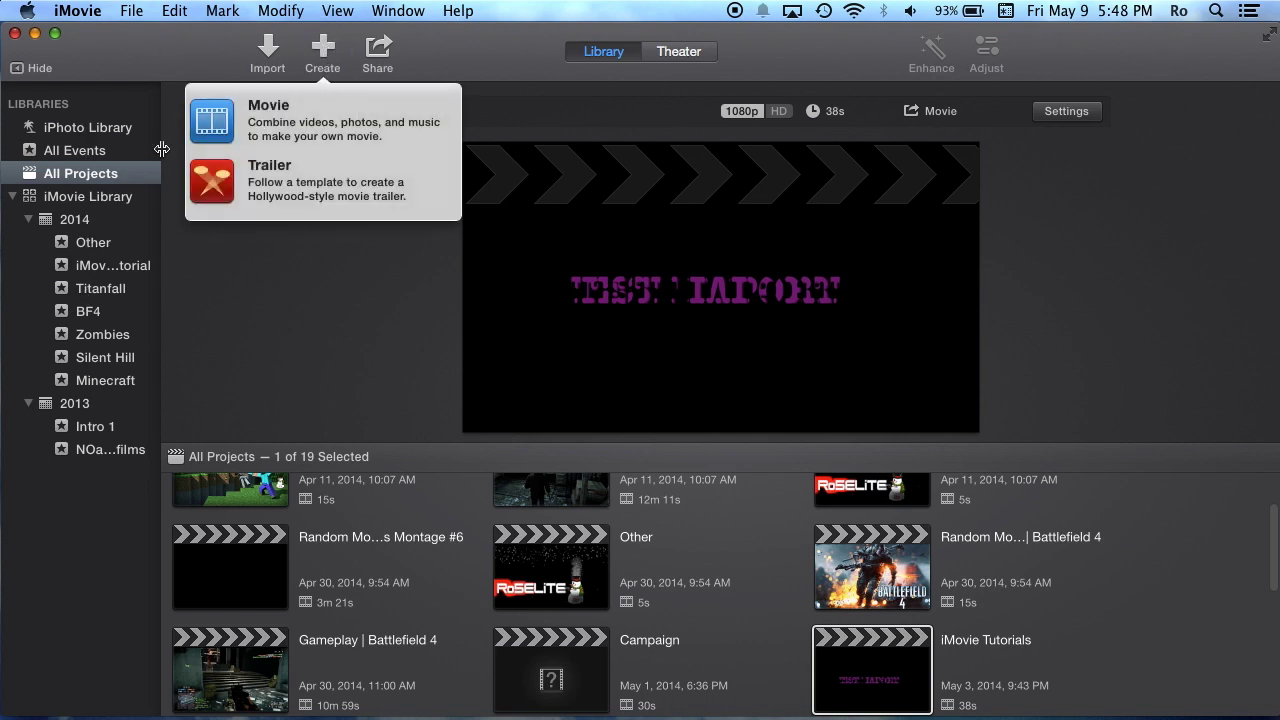
click(160, 150)
Step: Open and dismiss the library's event context menu several times
right_click(80, 478)
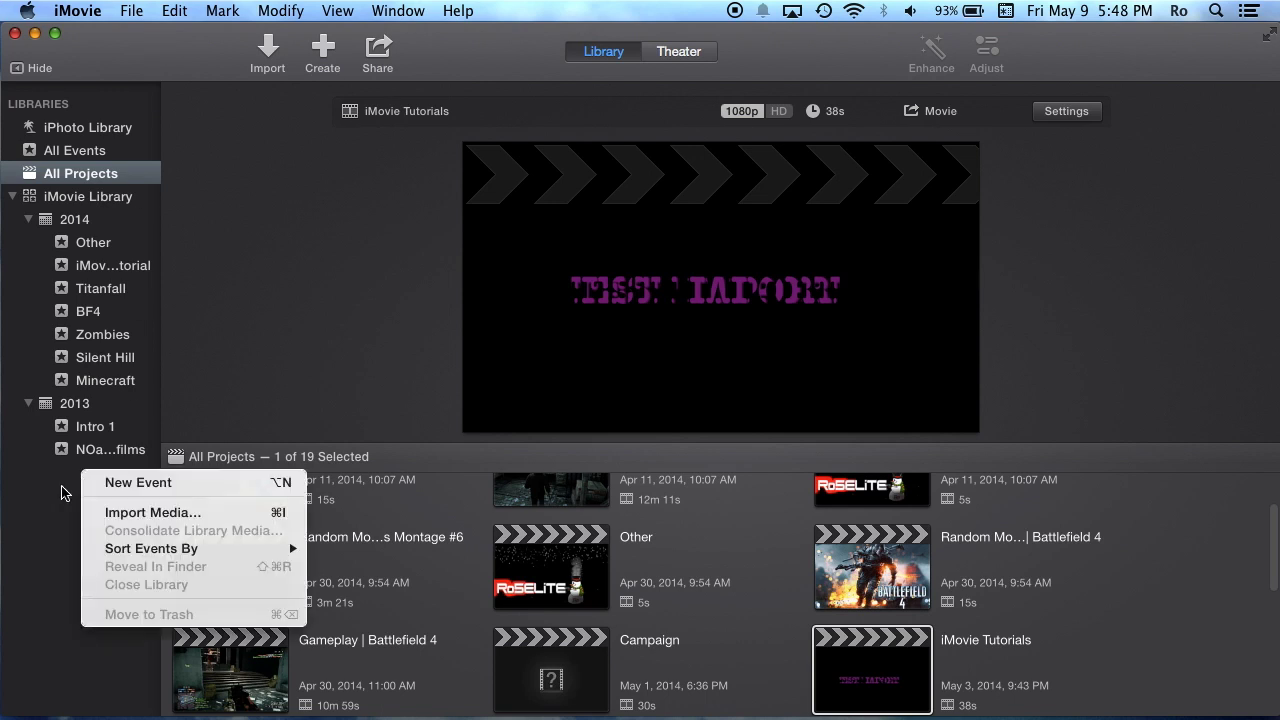
click(63, 491)
right_click(63, 491)
click(23, 506)
right_click(62, 480)
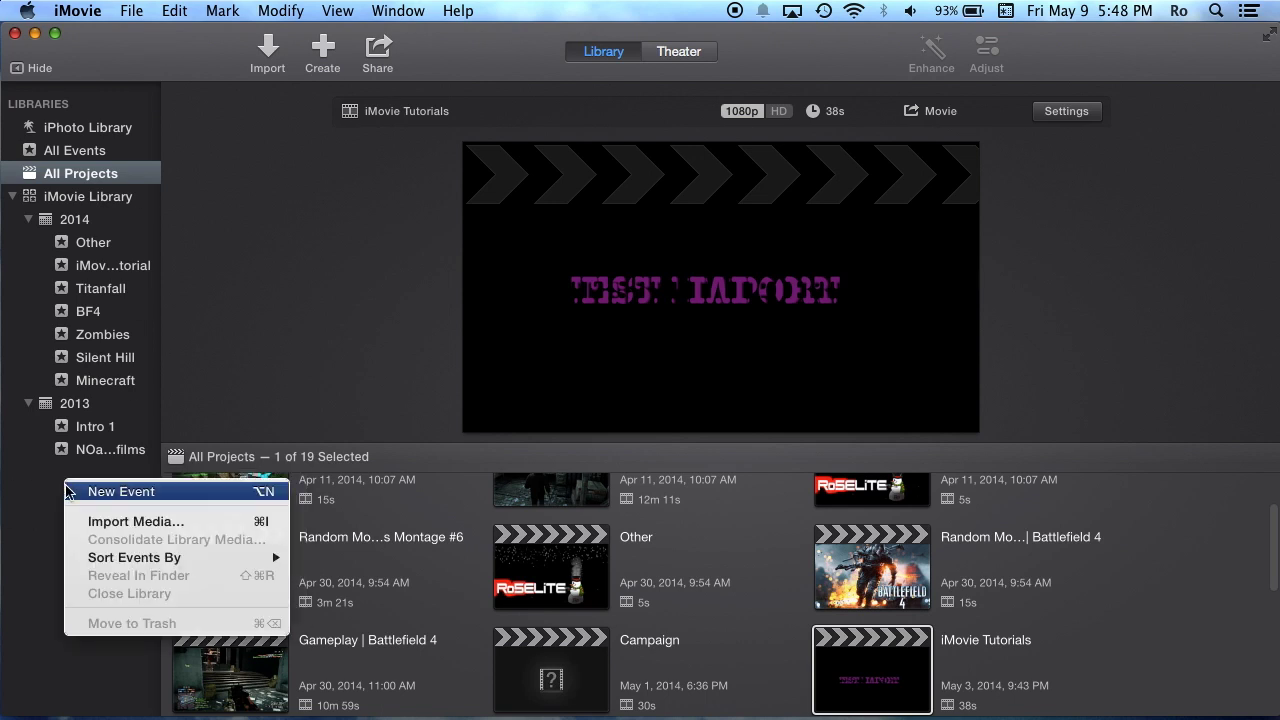
click(40, 483)
right_click(62, 480)
click(52, 488)
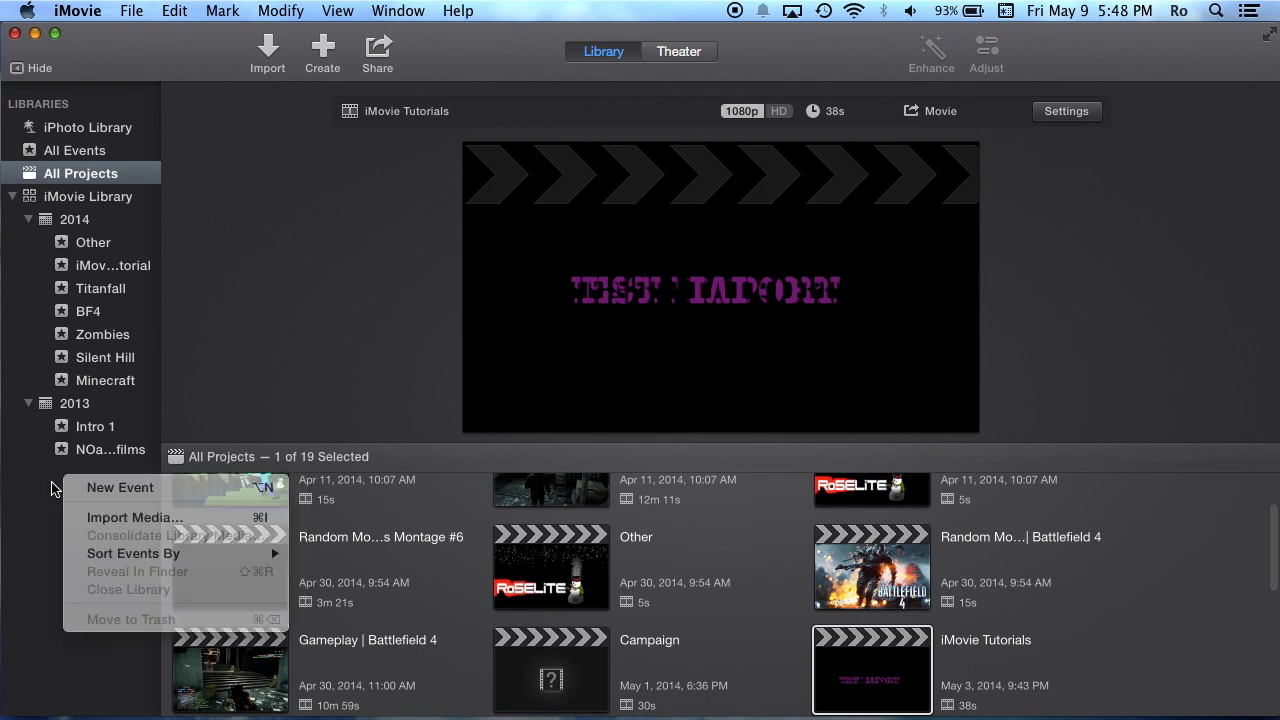
Step: Look through the File and Edit menus, then select the iMovie Tutorial event and bring up its event options
click(134, 10)
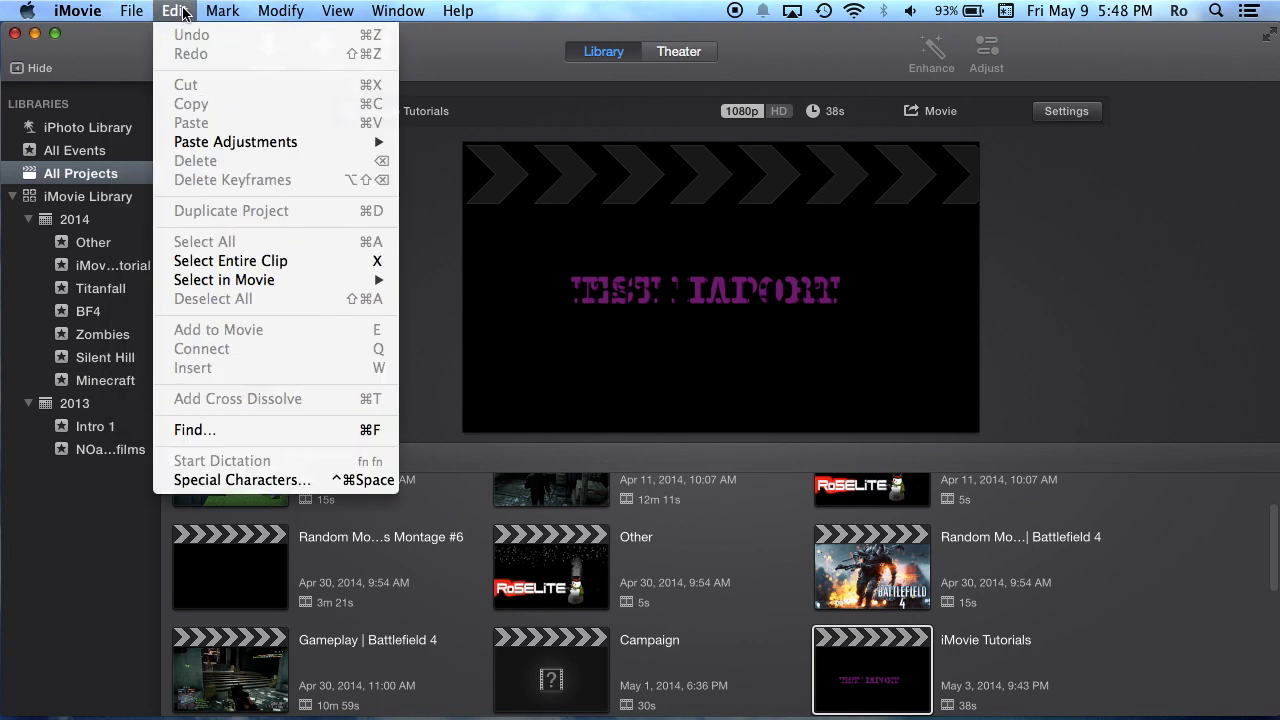
click(134, 10)
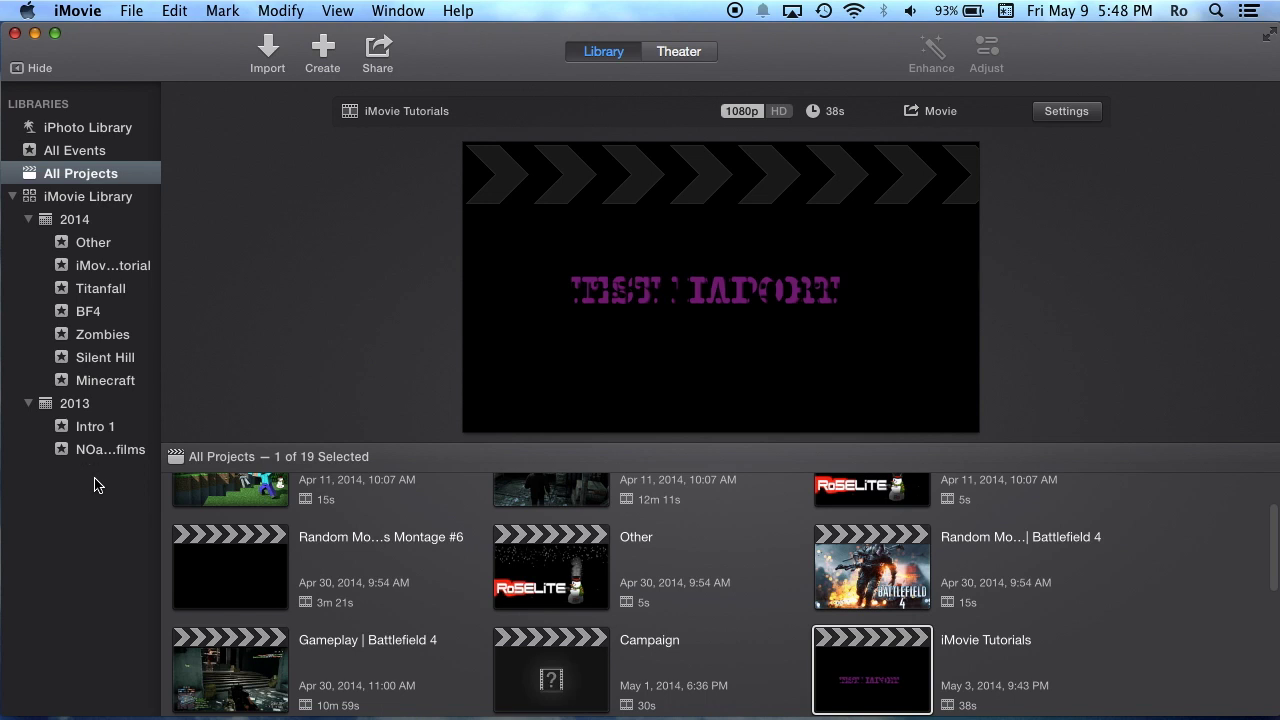
click(82, 268)
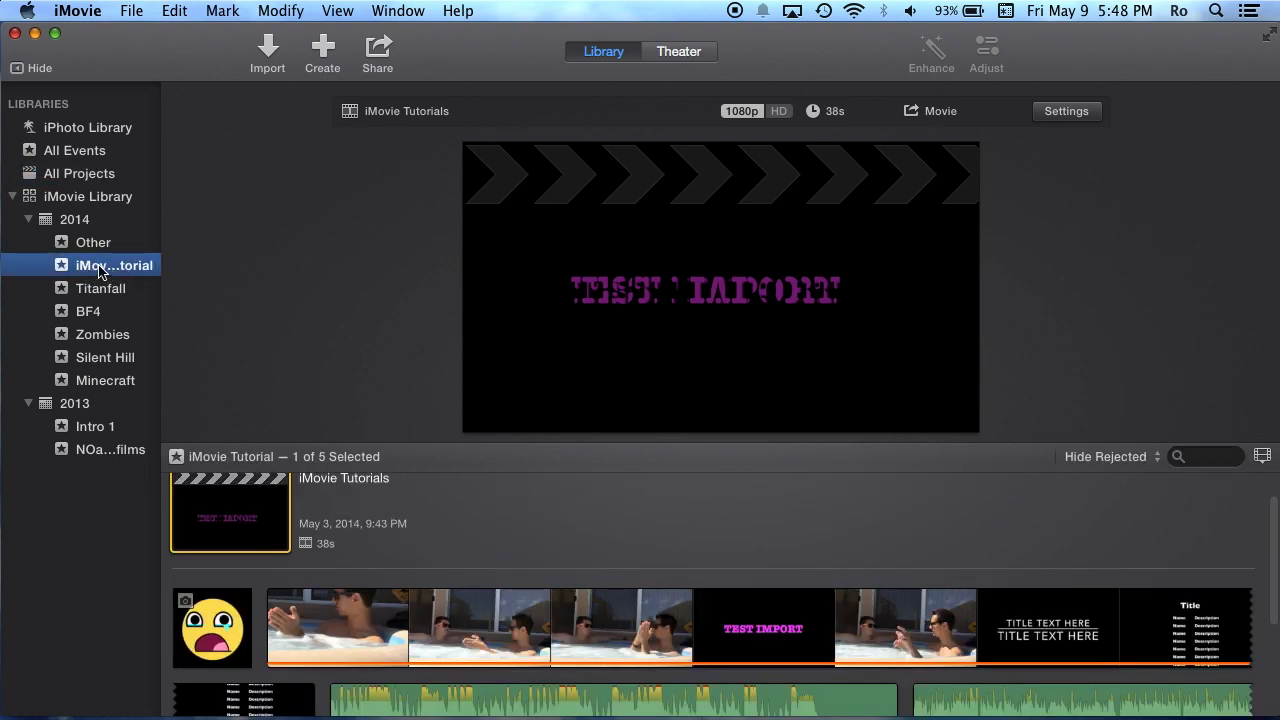
right_click(90, 486)
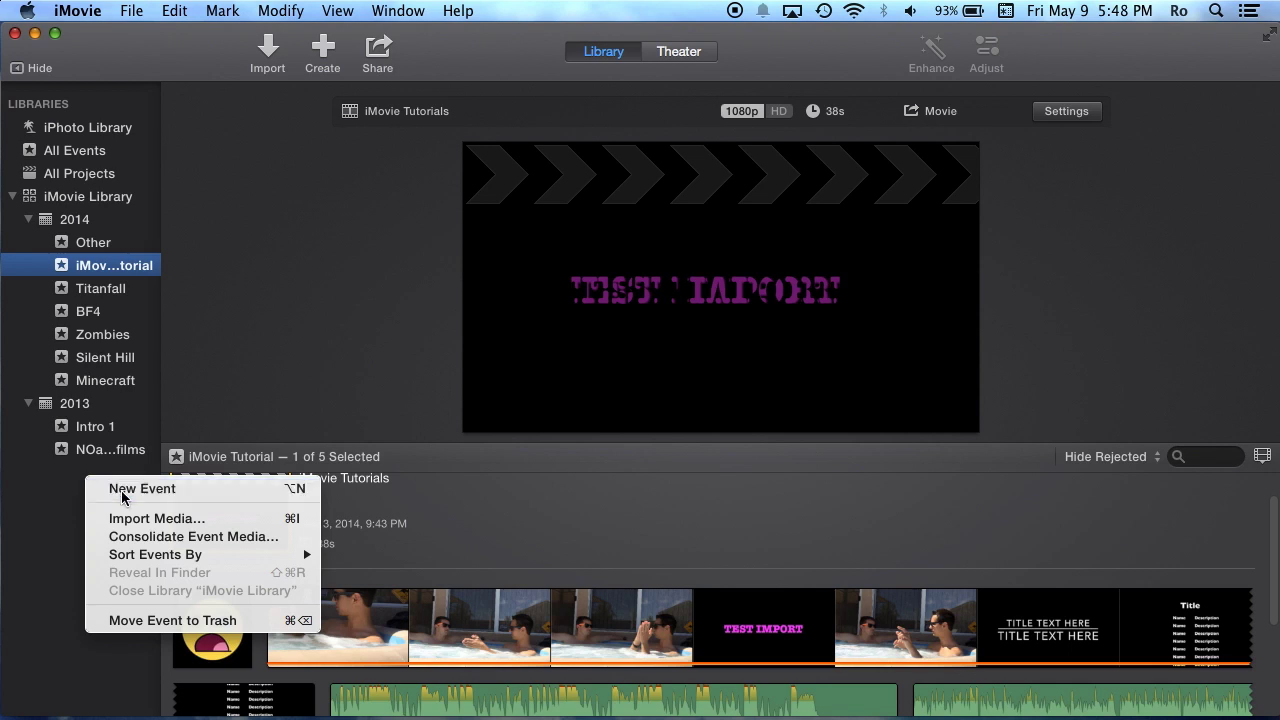
Step: Create a new event named 5-9-14, move it to the trash, and return to iMovie Tutorial
click(127, 464)
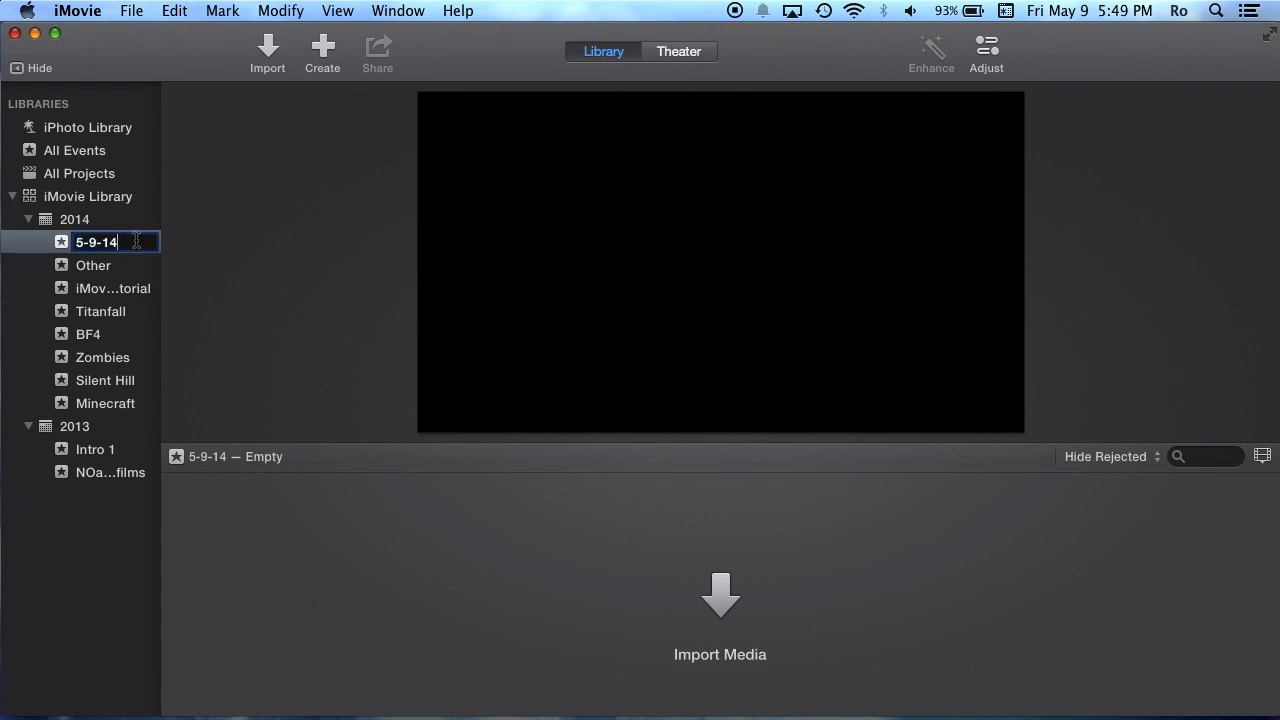
click(114, 583)
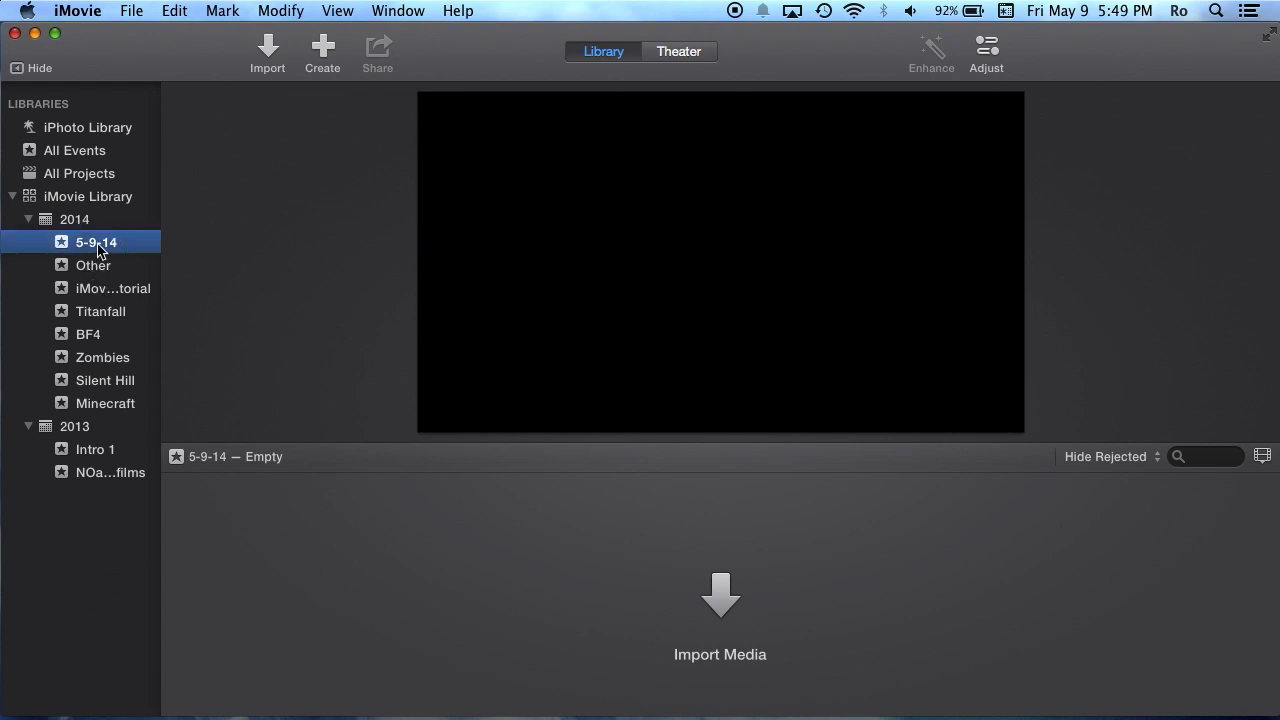
click(123, 243)
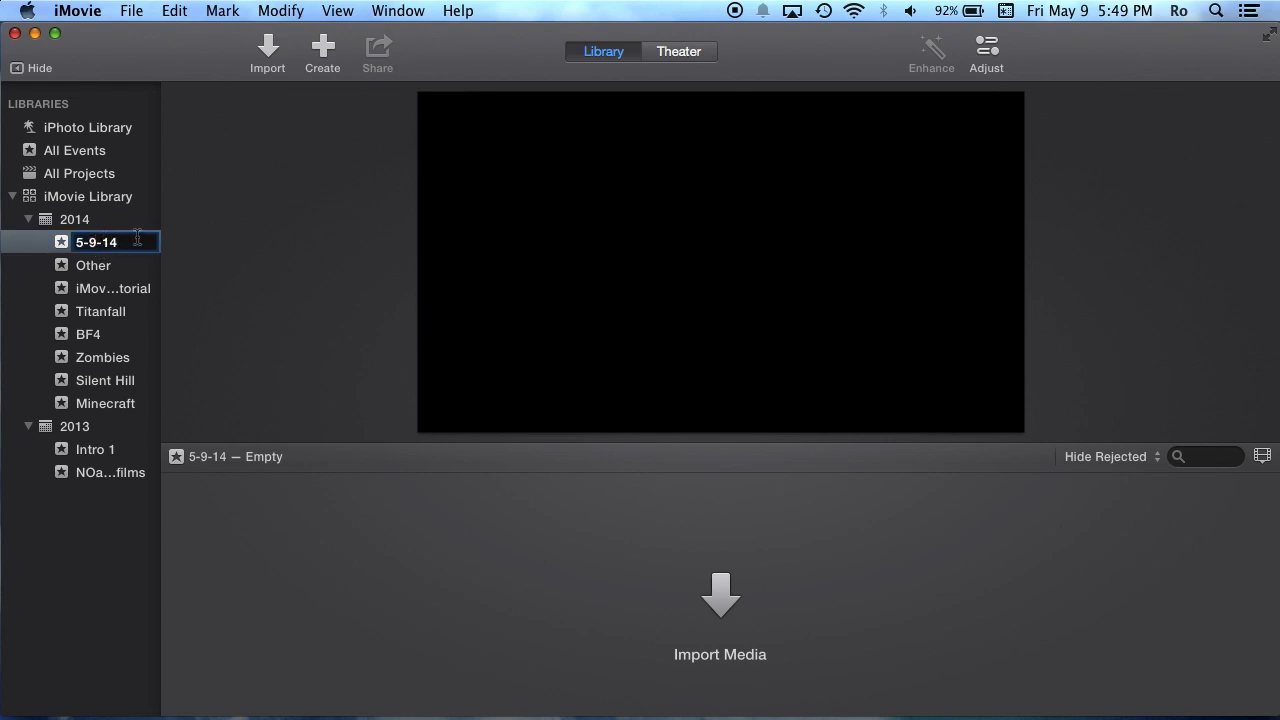
click(100, 243)
right_click(101, 242)
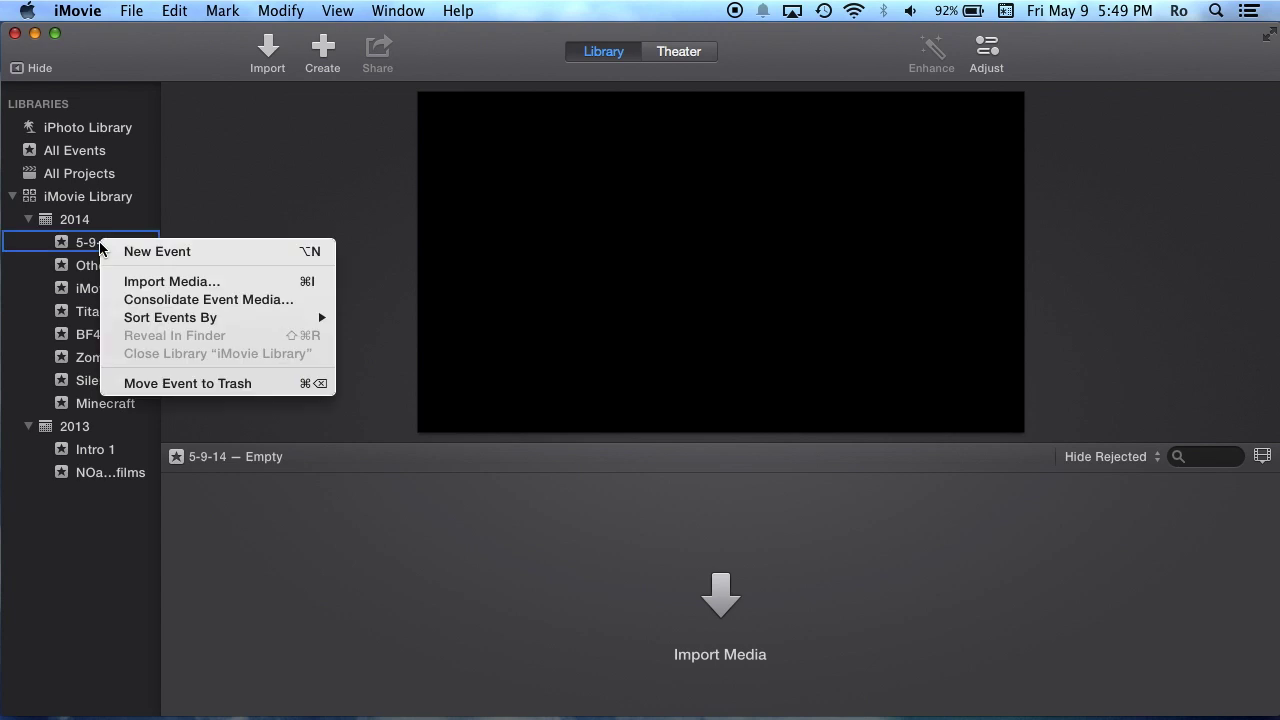
click(170, 383)
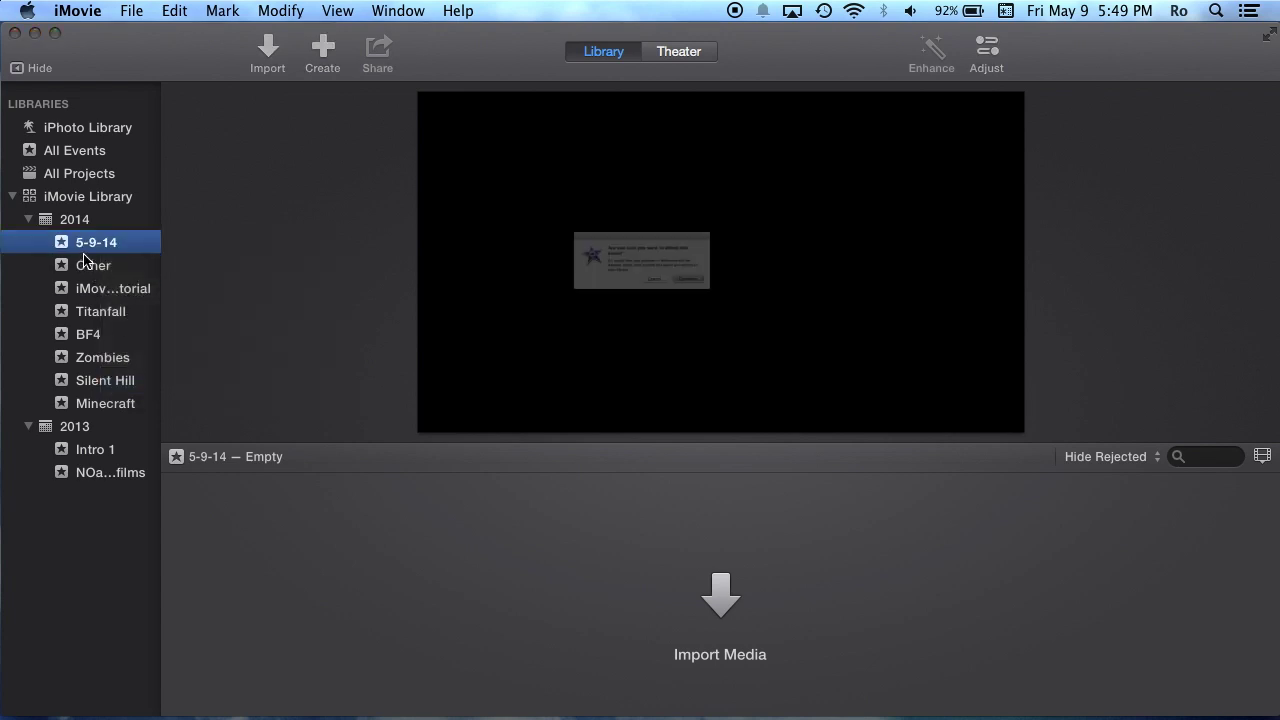
click(750, 315)
click(96, 268)
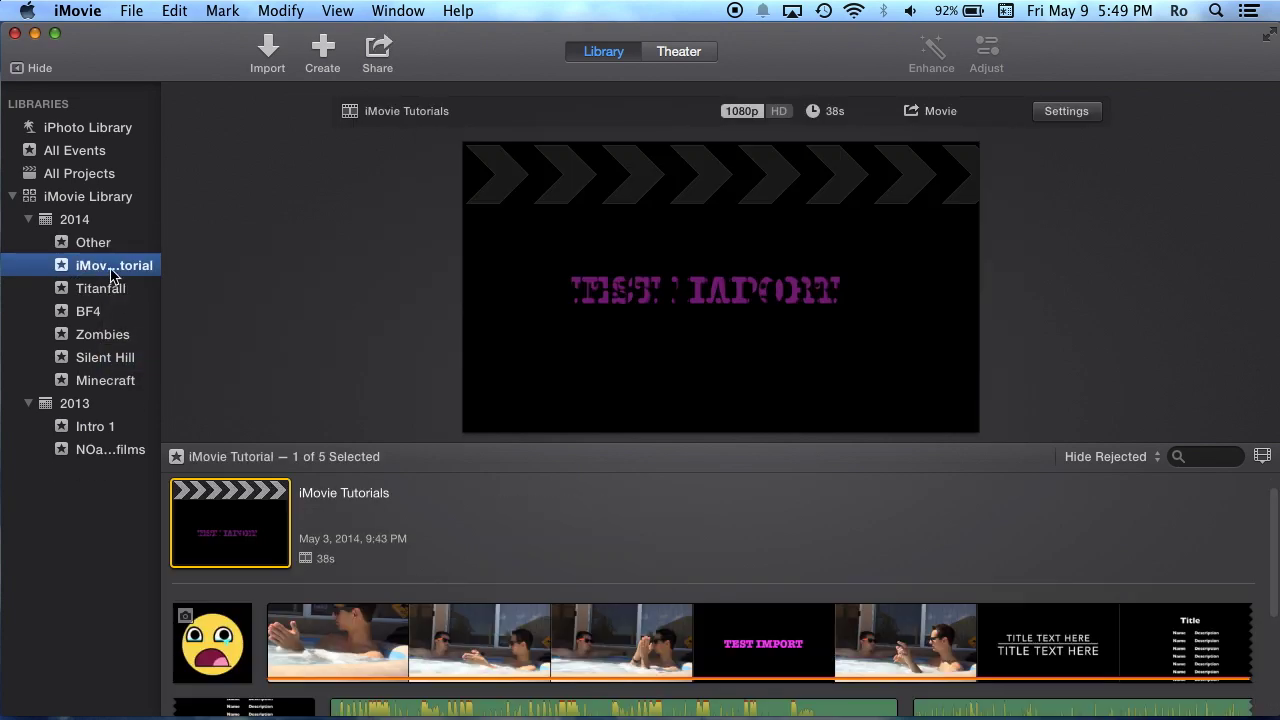
Step: Create another new event named 'sdfsdf', then move it to the trash
right_click(93, 517)
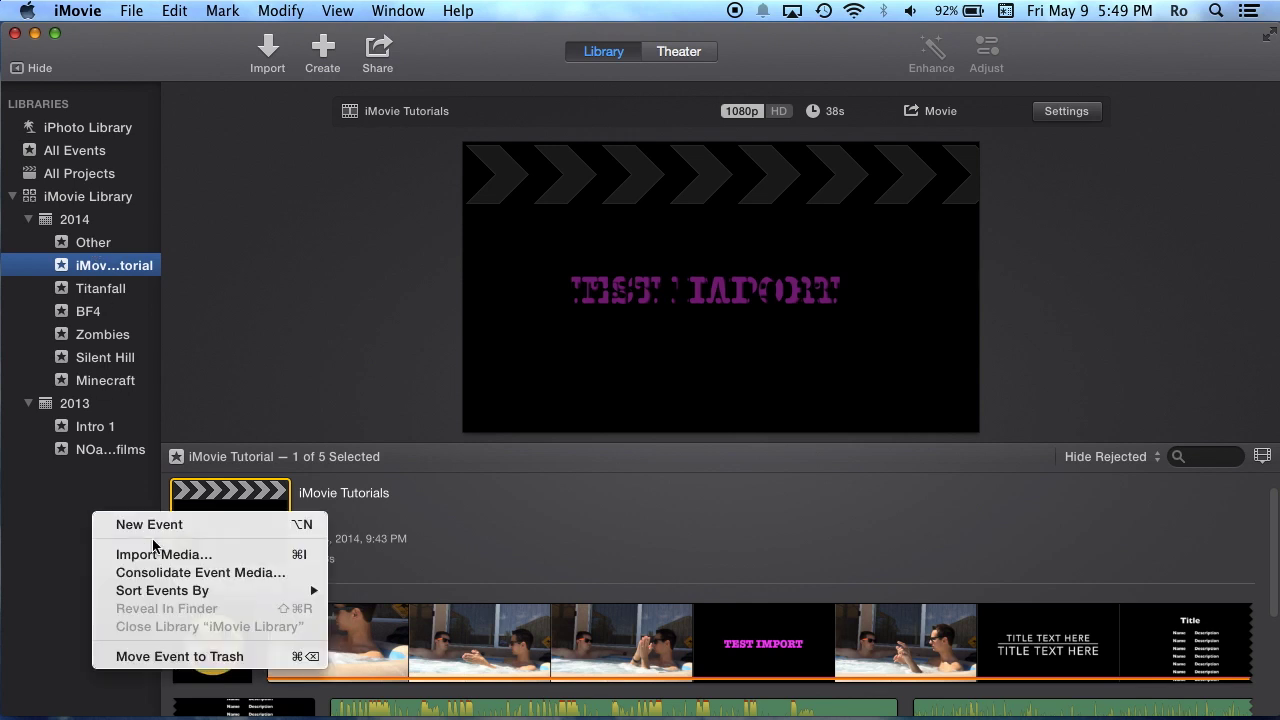
click(150, 525)
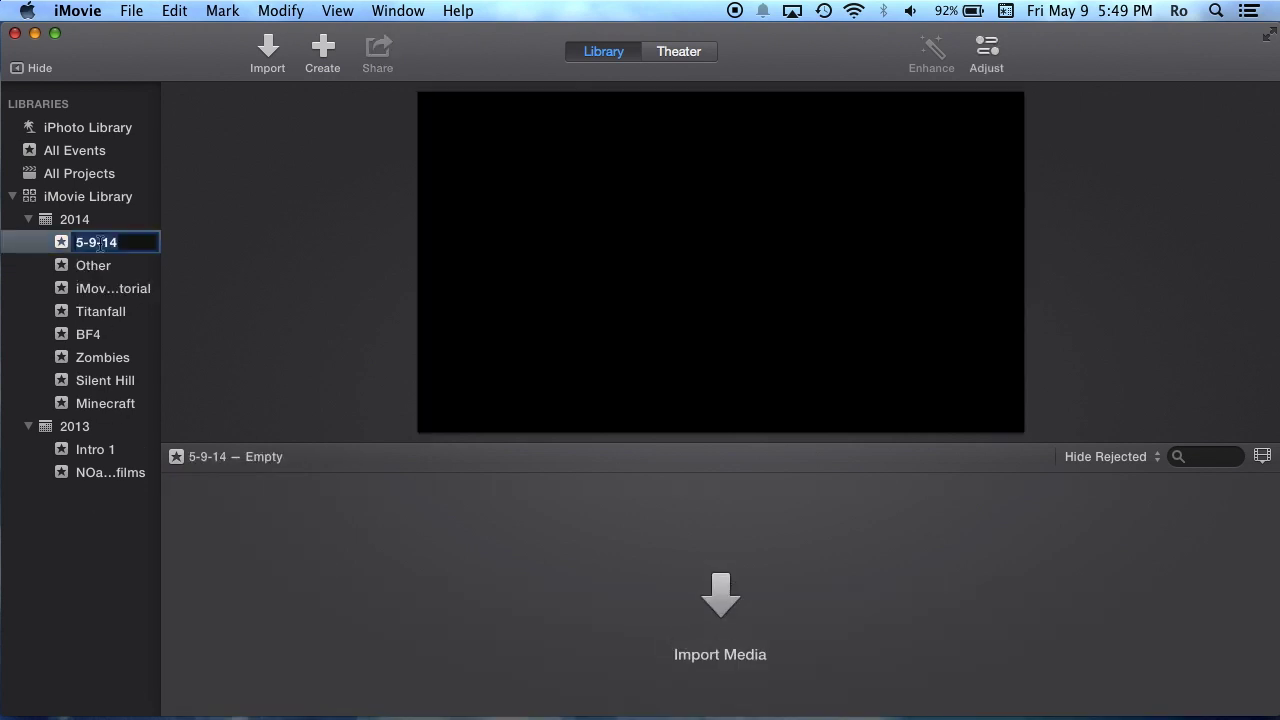
text(sdfsdf)
key(Return)
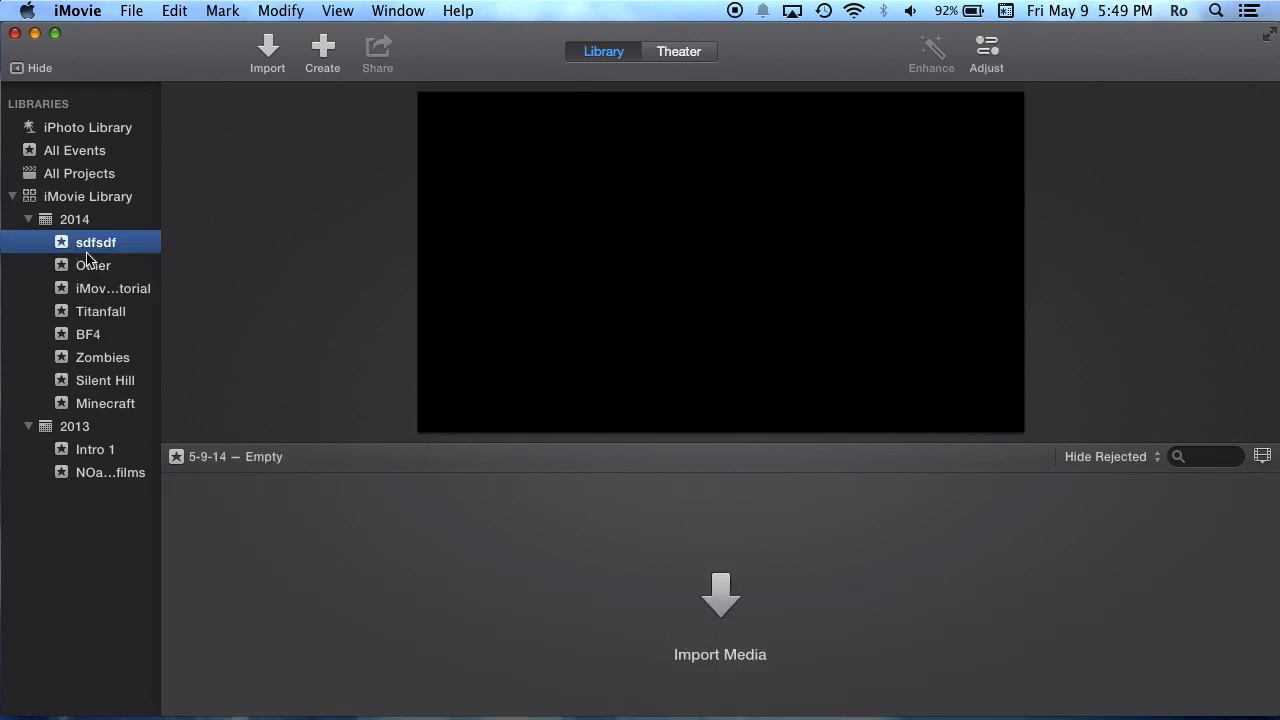
right_click(87, 248)
click(166, 382)
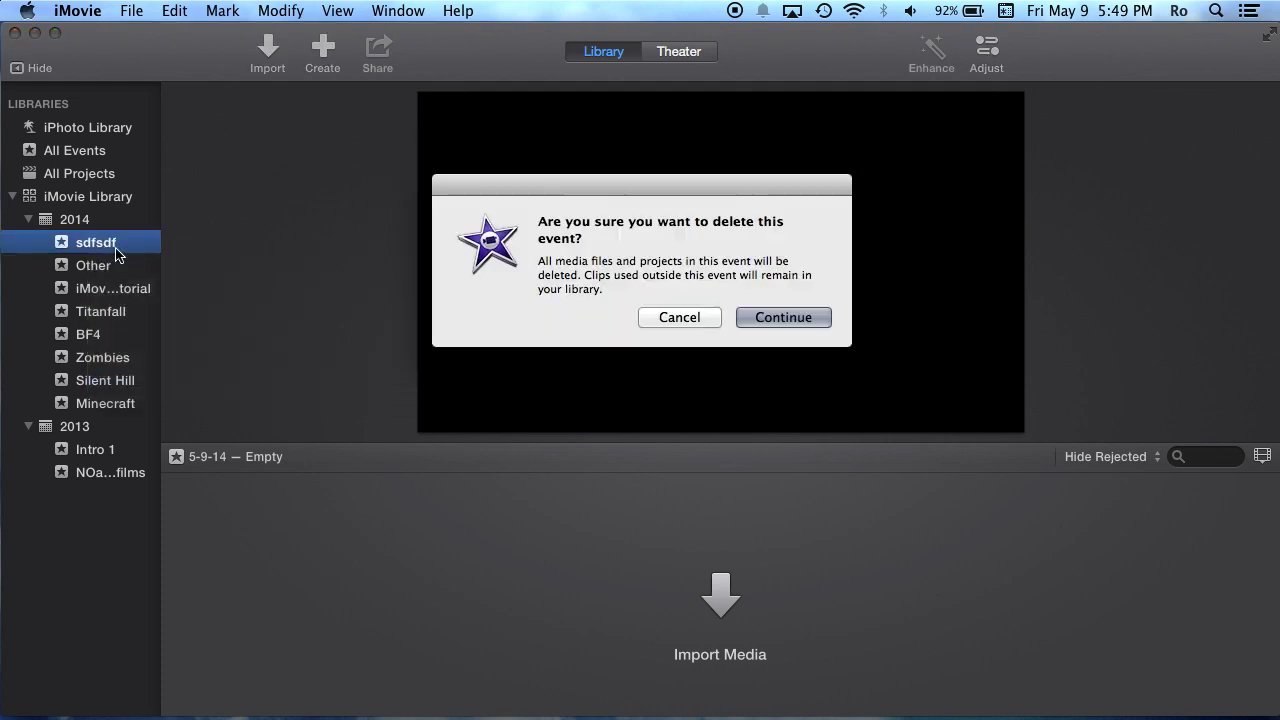
click(757, 315)
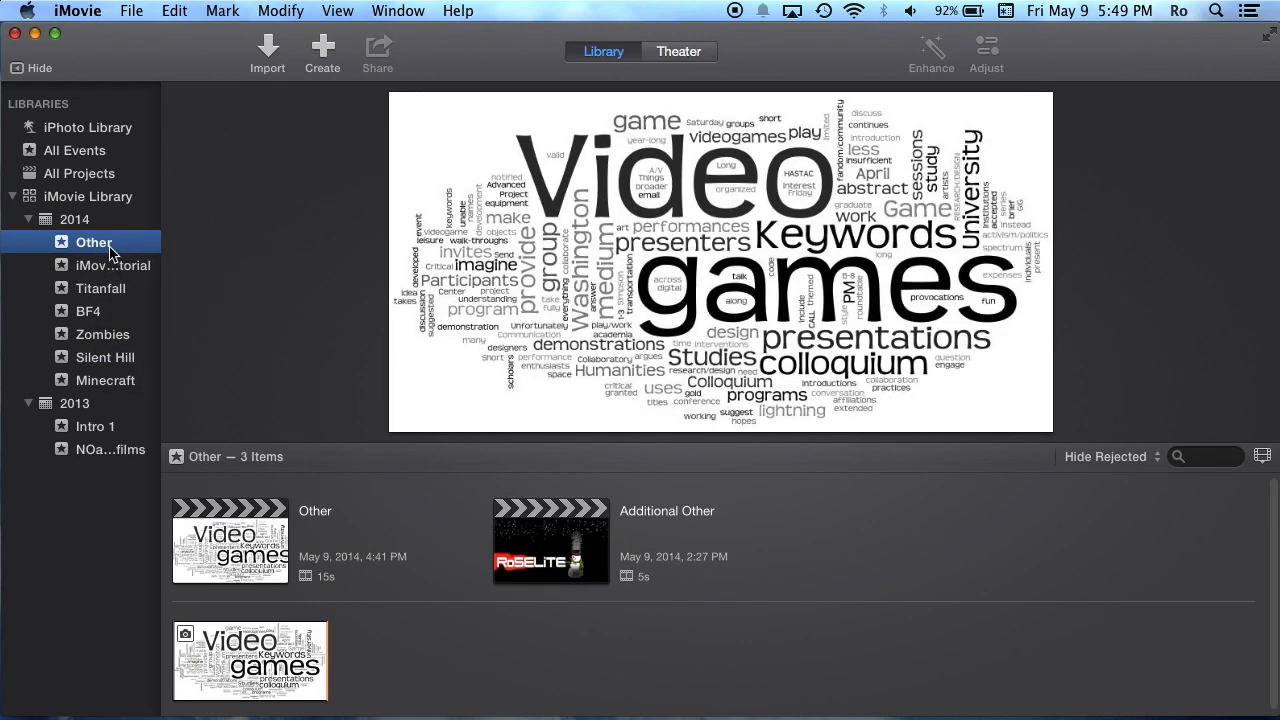
Step: Return to the iMovie Tutorial event and choose Movie from the Create popover
click(103, 271)
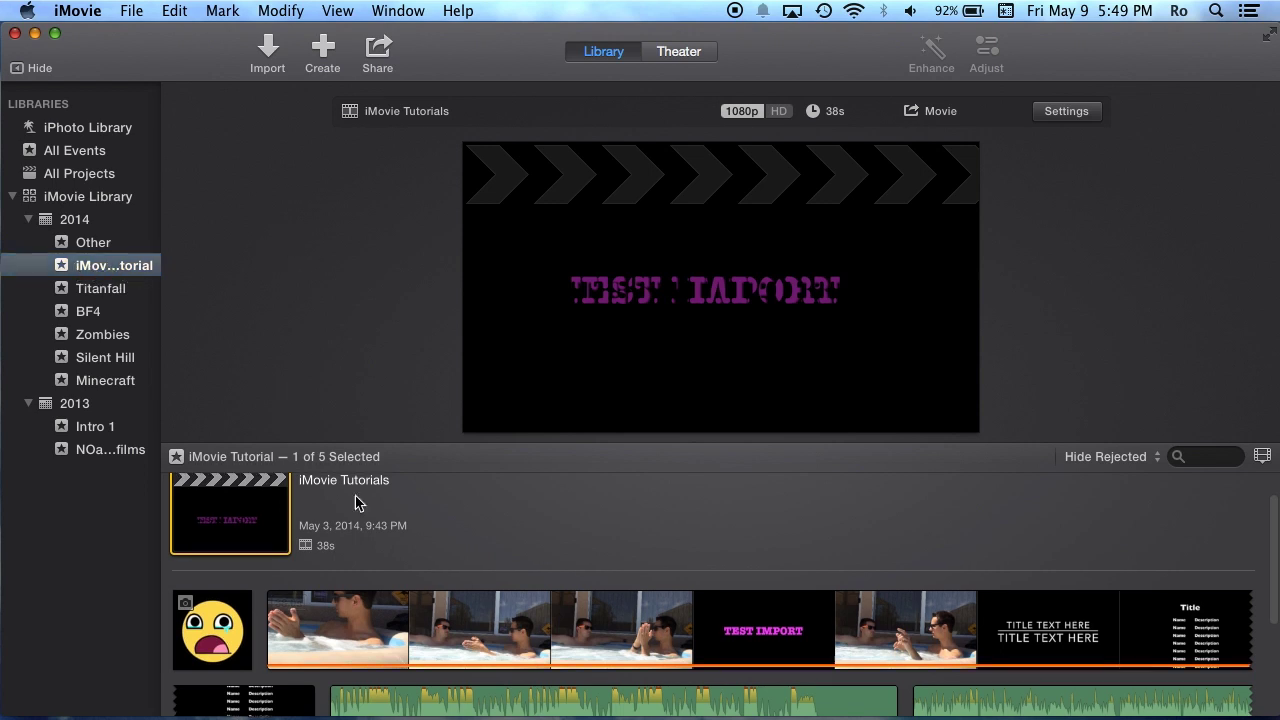
scroll(325, 552, up, 3)
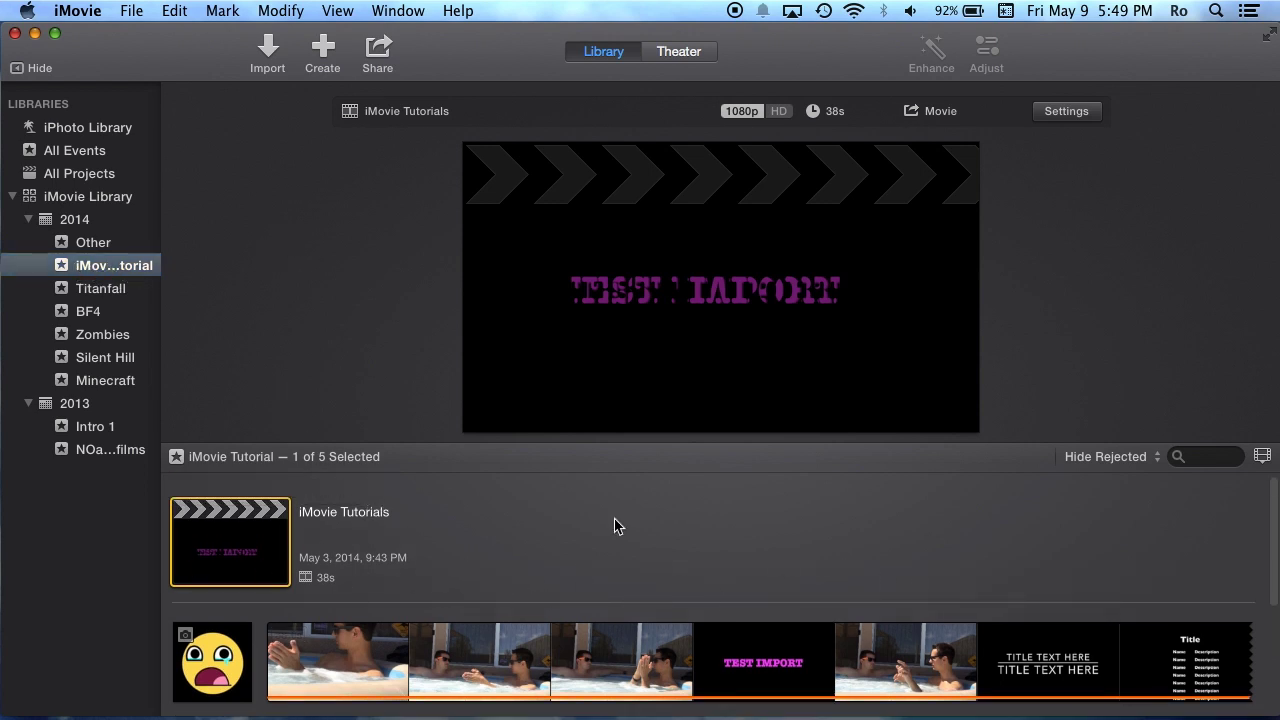
click(533, 562)
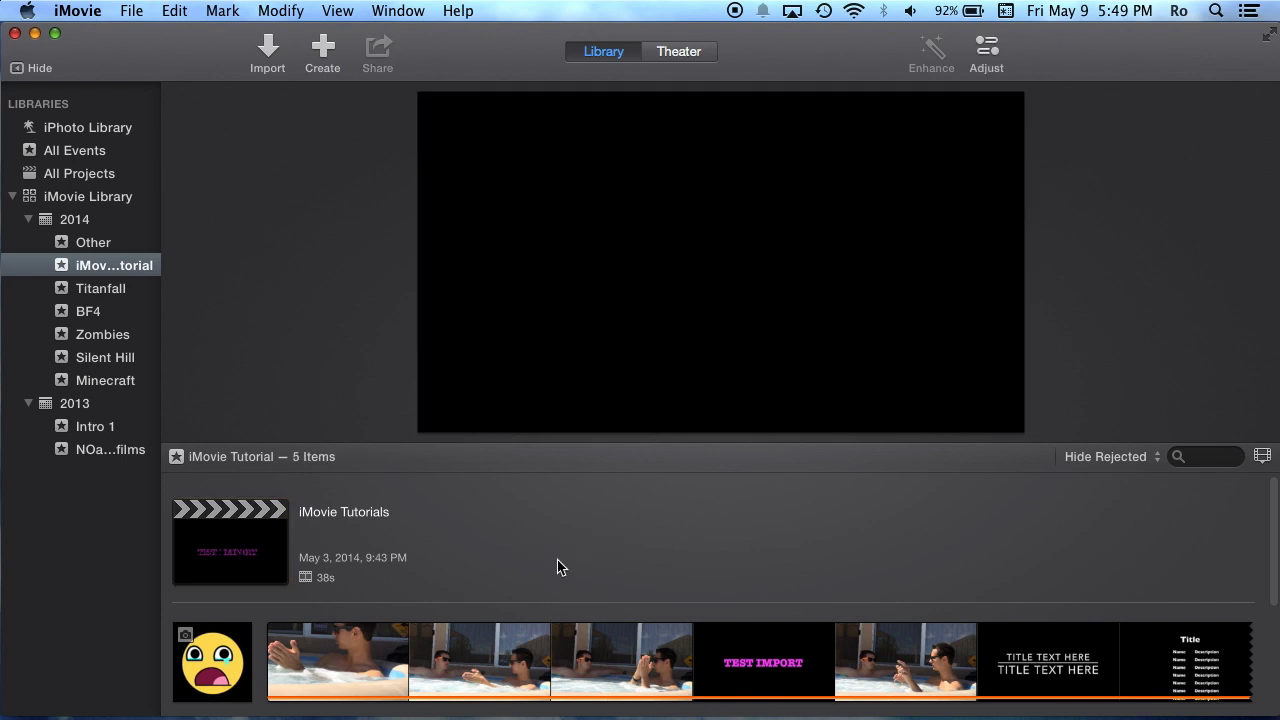
click(557, 563)
click(557, 563)
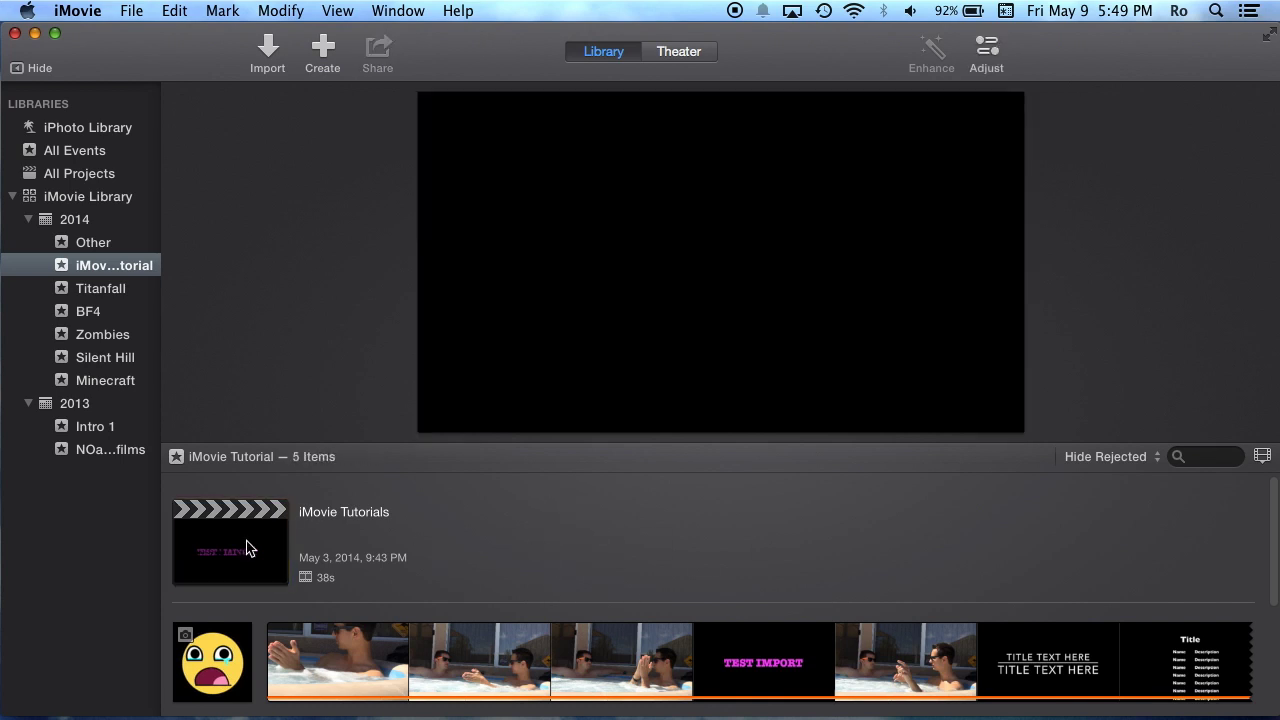
click(100, 244)
click(100, 264)
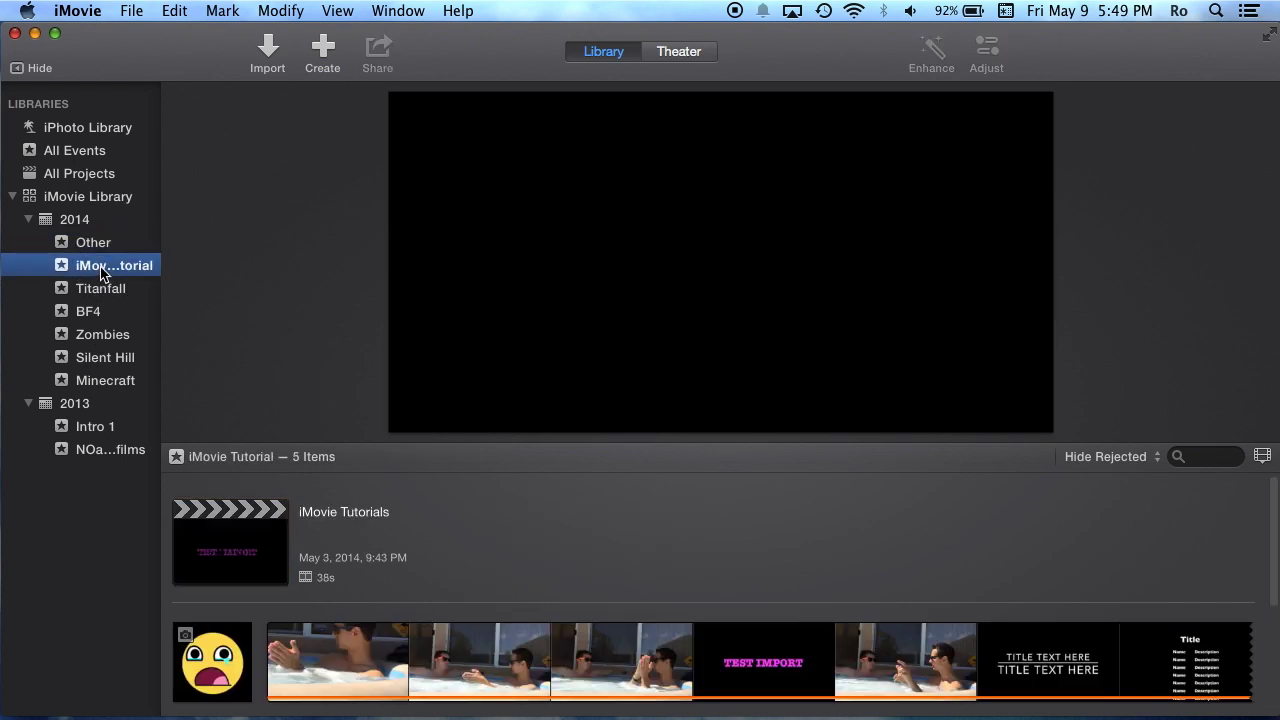
click(323, 50)
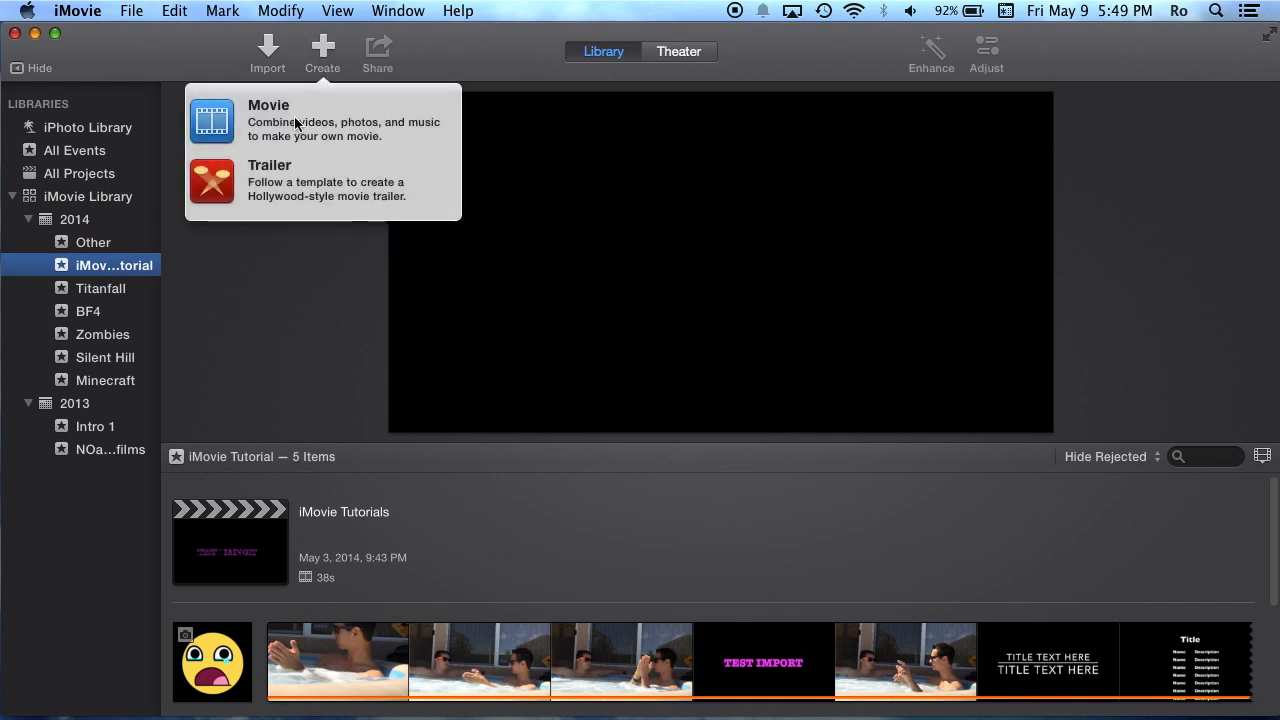
click(296, 122)
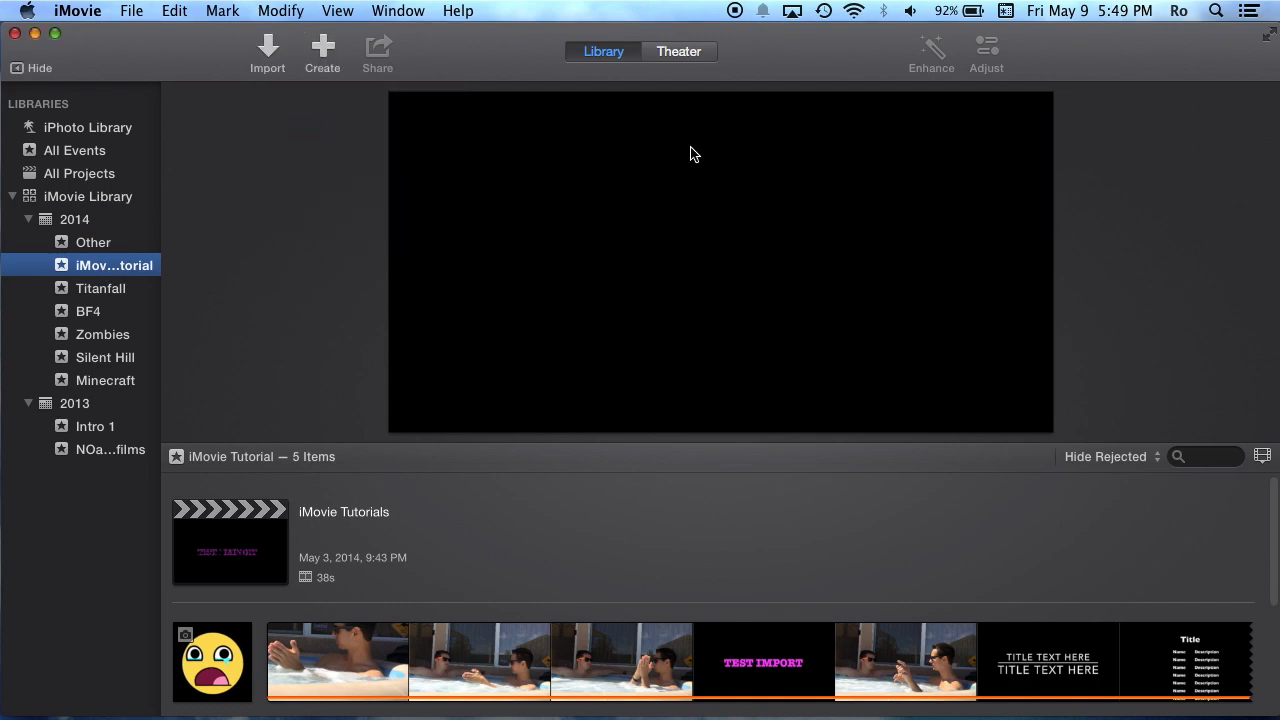
Step: Create a No Theme movie named 'More Tutorials' saved in the iMovie Tutorial event
scroll(906, 444, down, 10)
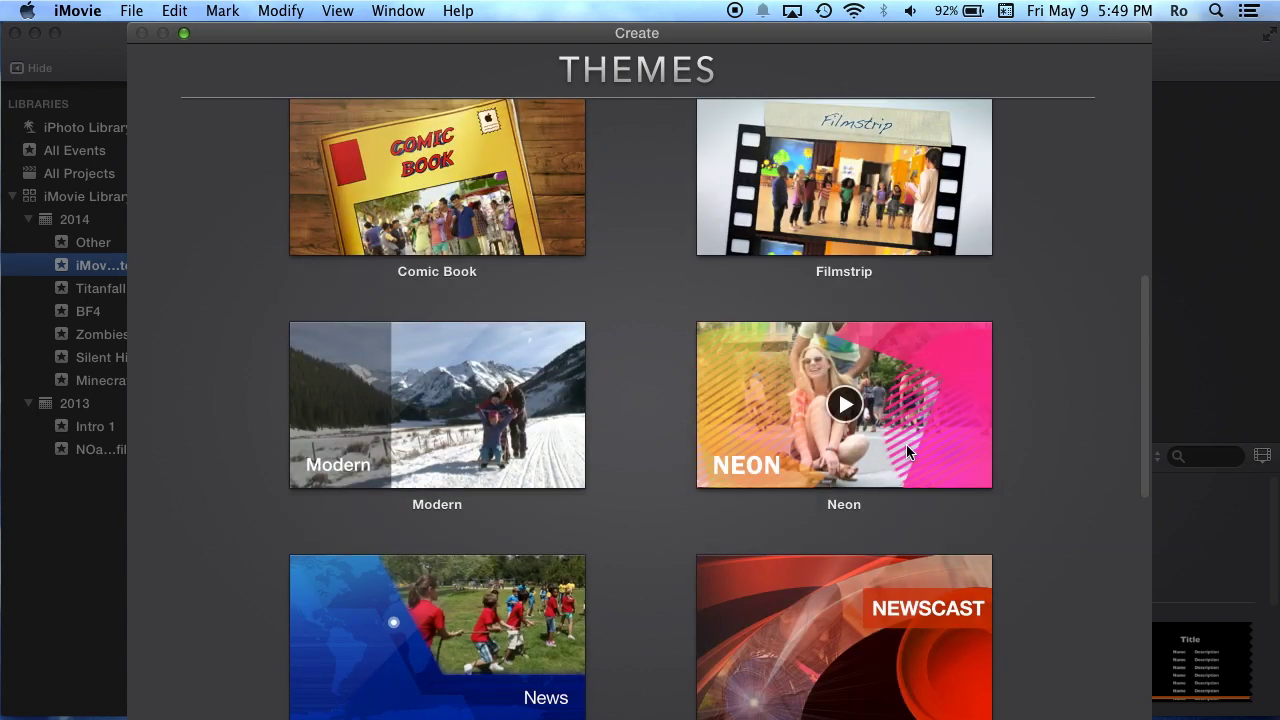
scroll(907, 450, up, 10)
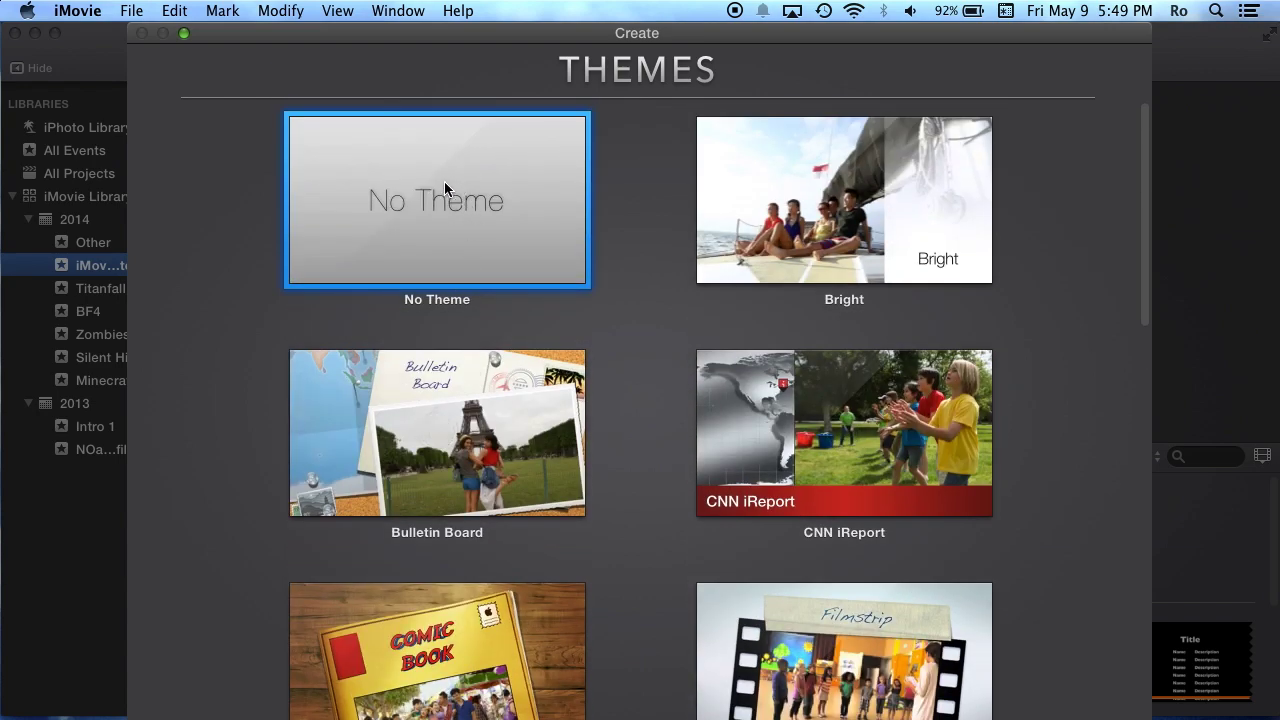
double_click(453, 188)
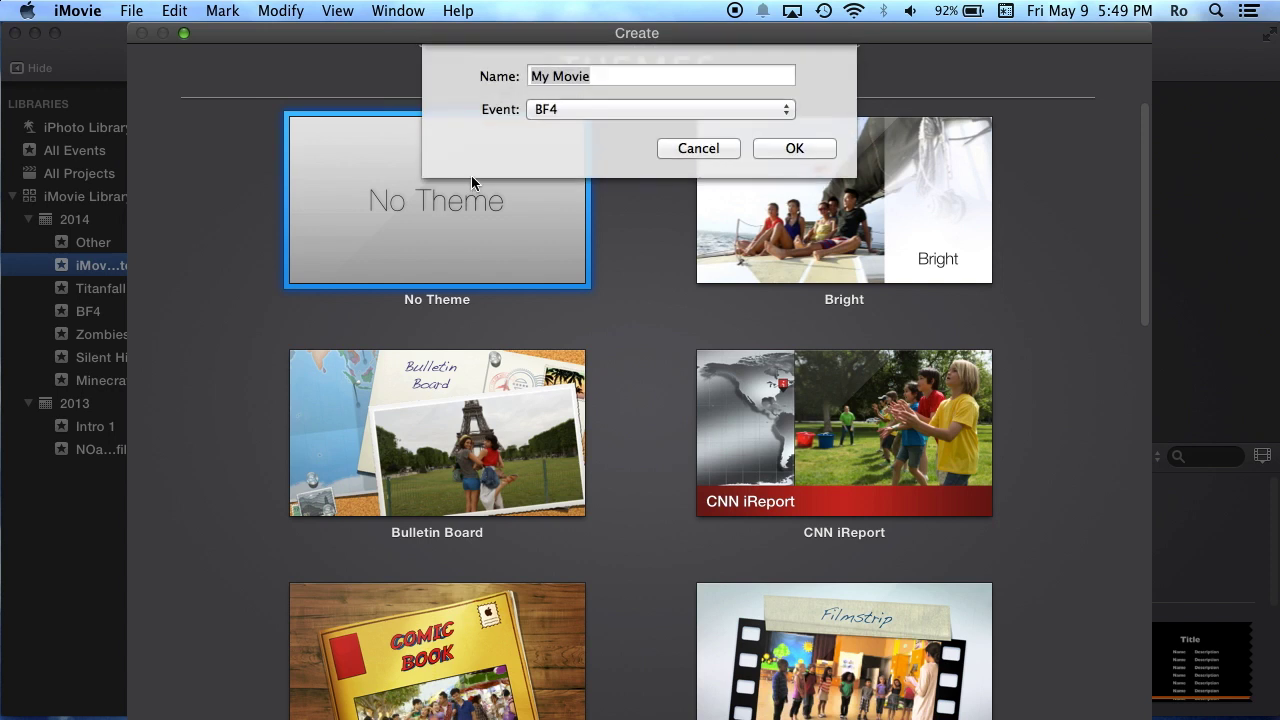
click(585, 107)
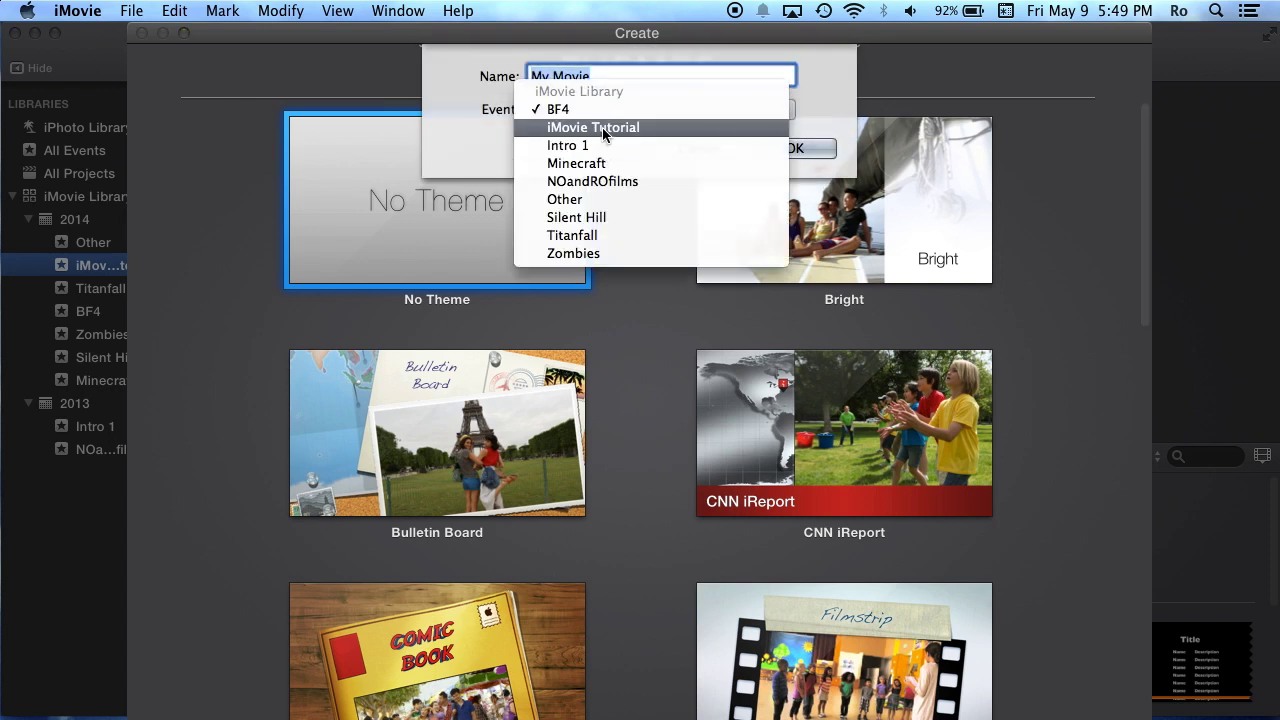
click(602, 130)
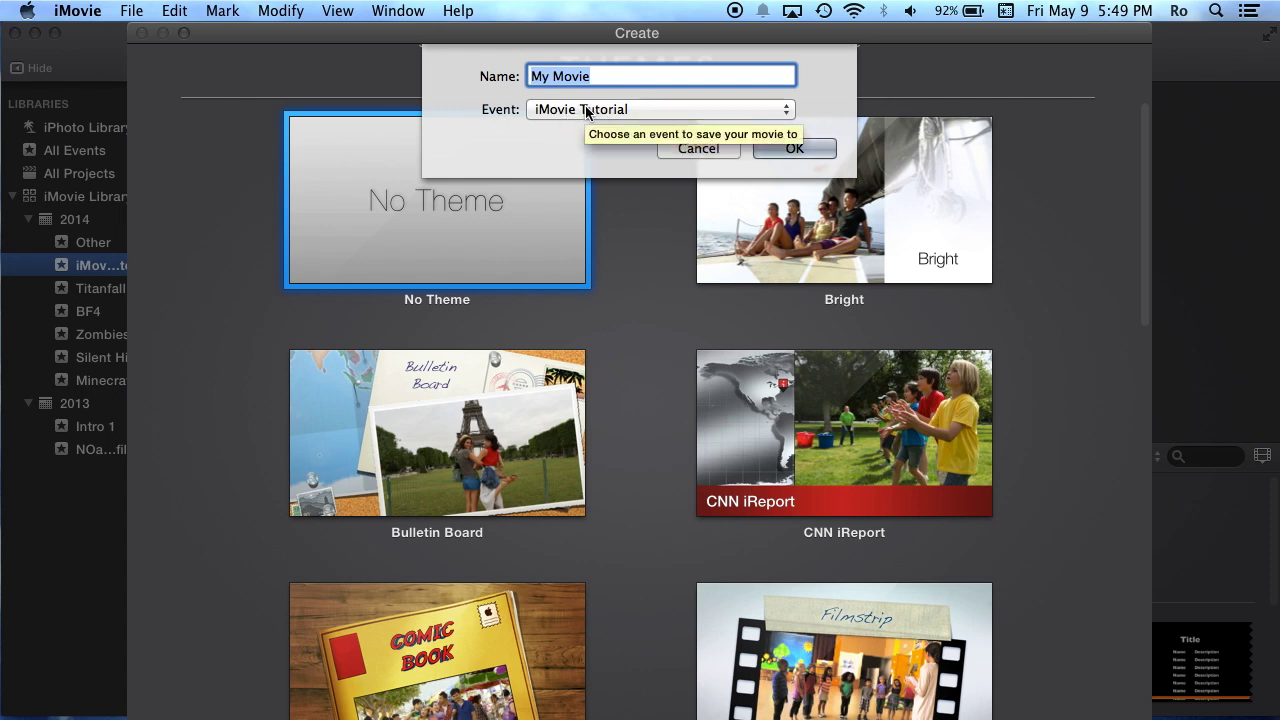
triple_click(560, 76)
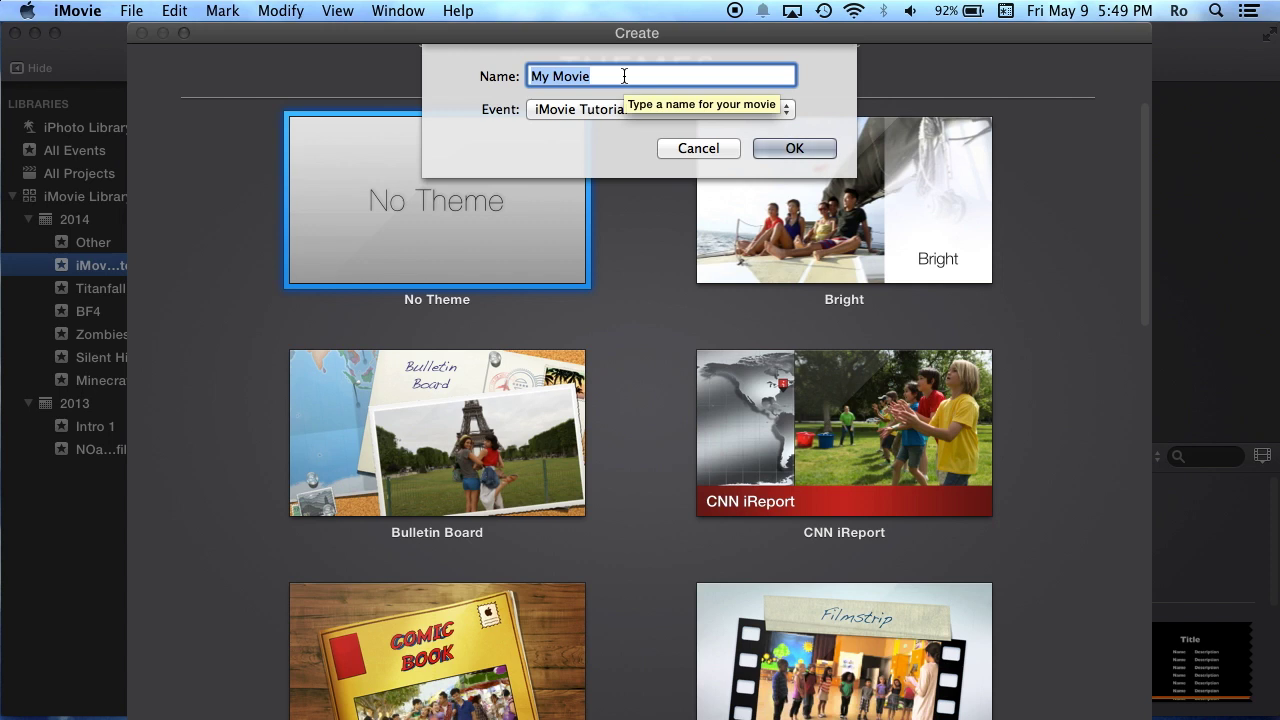
text(Tu)
key(BackSpace)
key(BackSpace)
text(Mo)
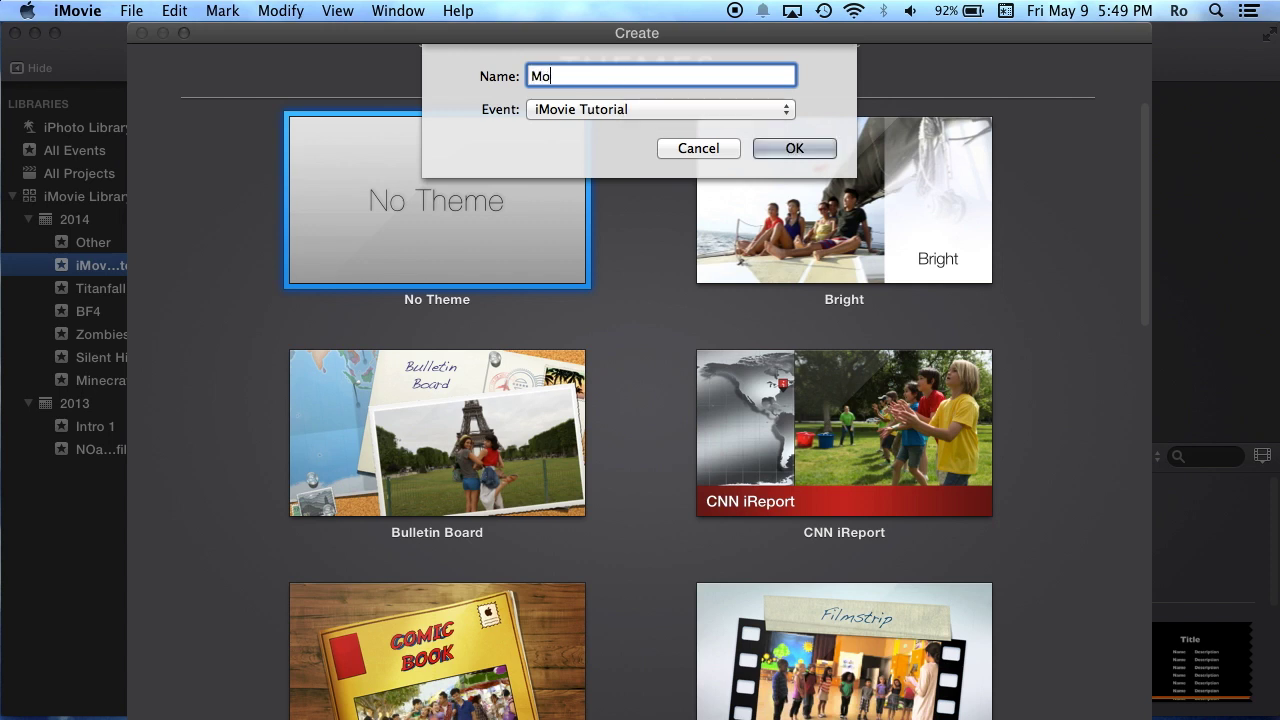
text(re Tutorials)
click(812, 148)
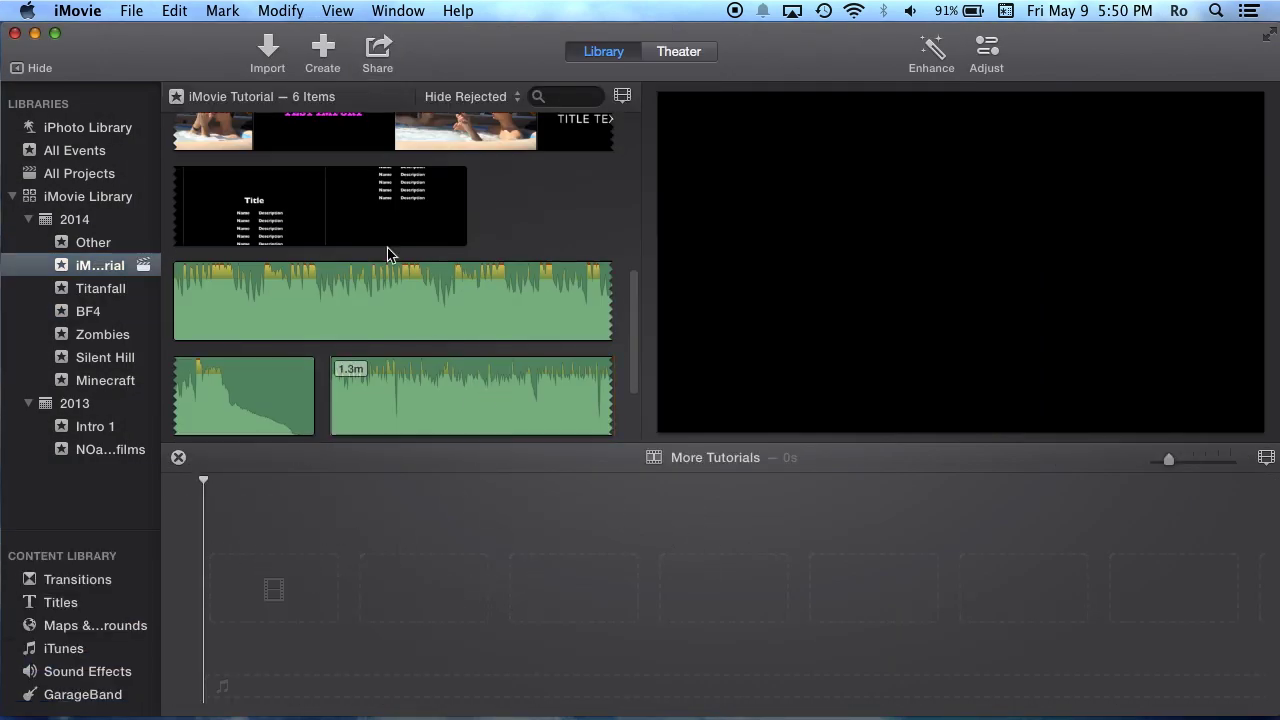
scroll(480, 250, up, 5)
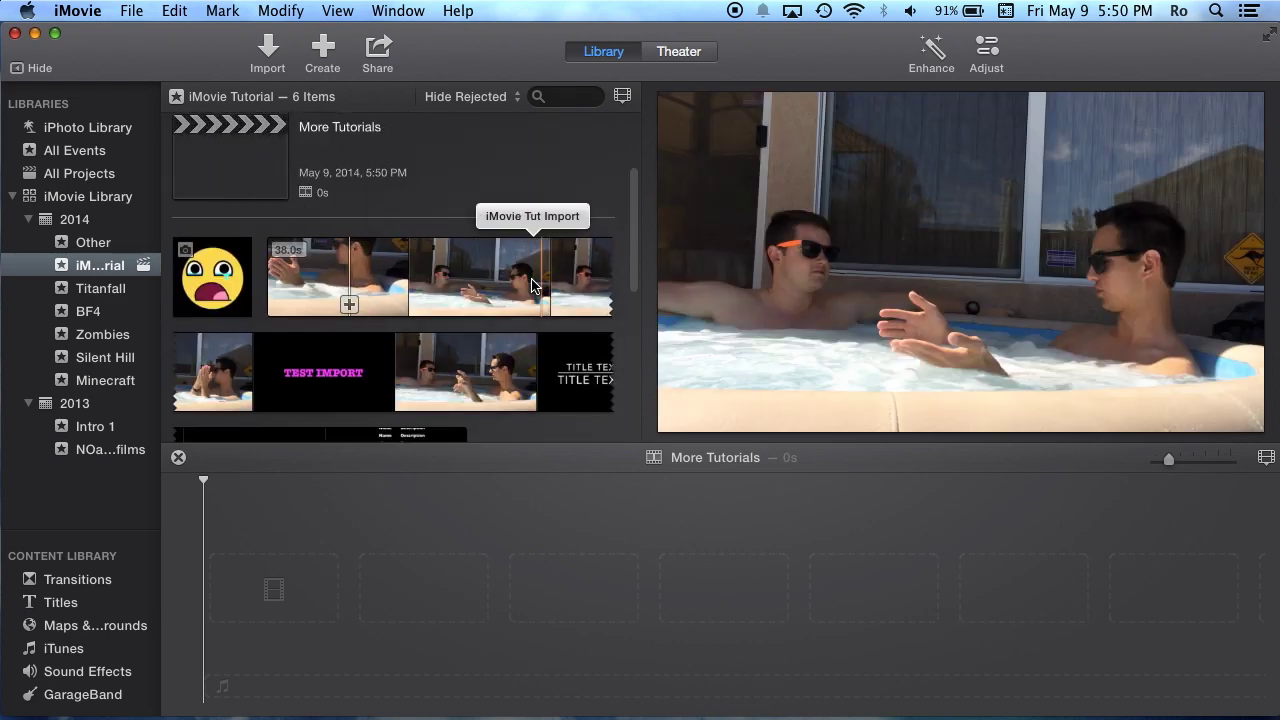
scroll(300, 280, down, 3)
click(370, 245)
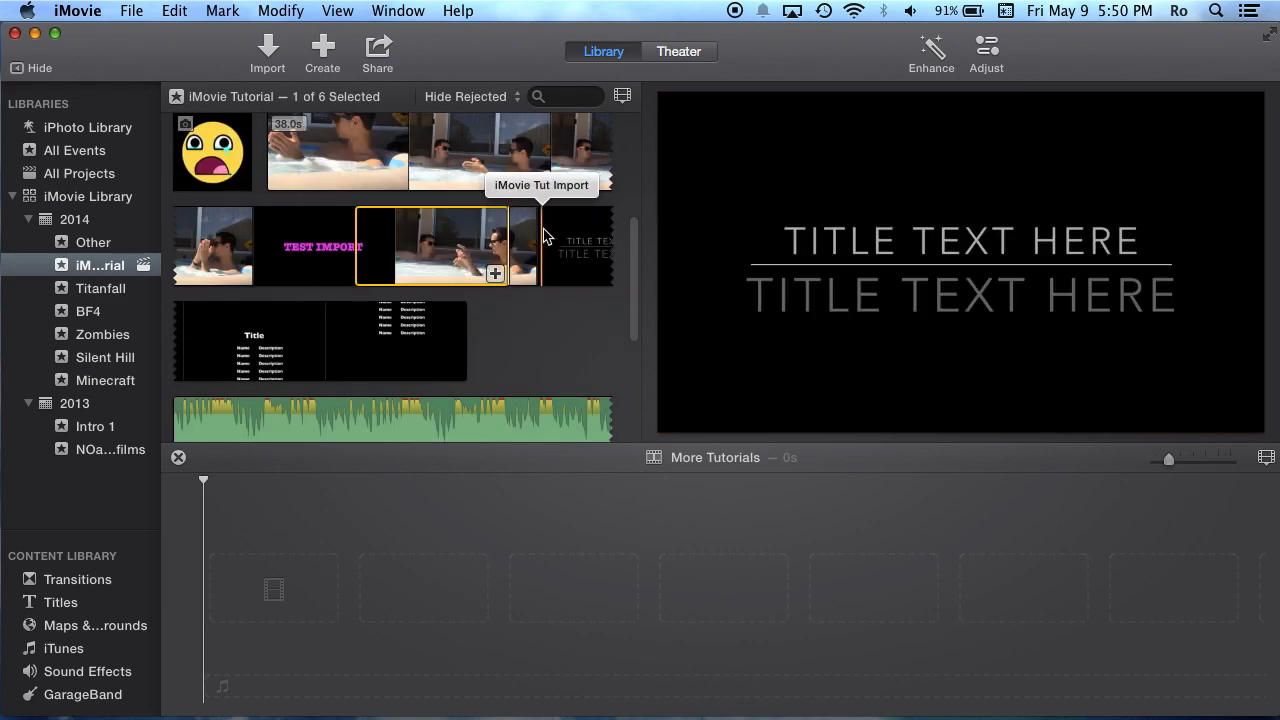
click(500, 243)
scroll(495, 310, up, 4)
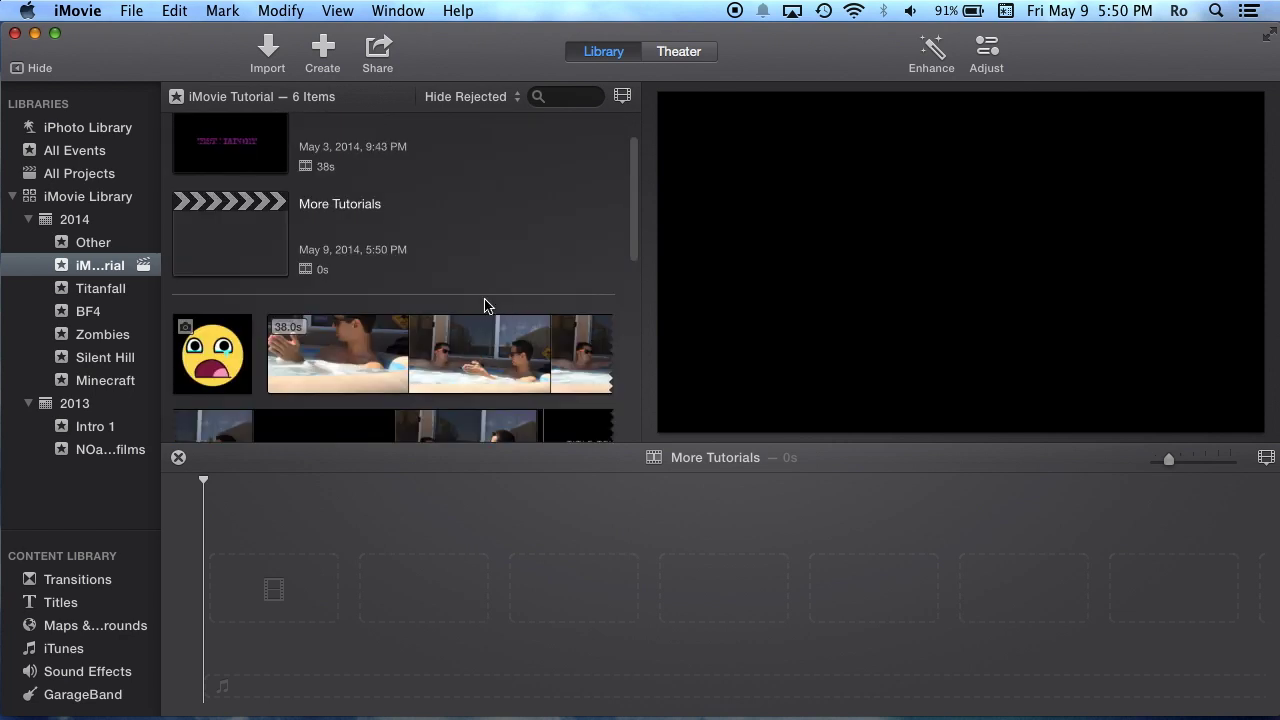
scroll(486, 300, down, 2)
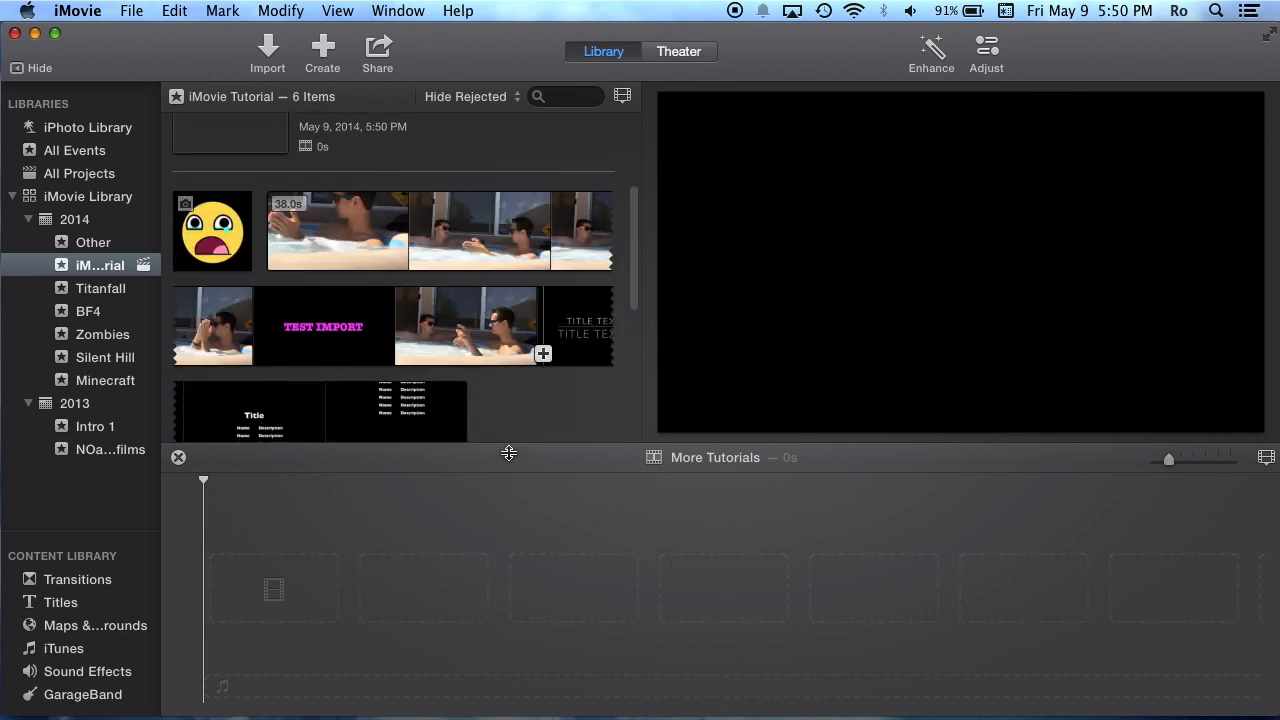
scroll(403, 277, up, 3)
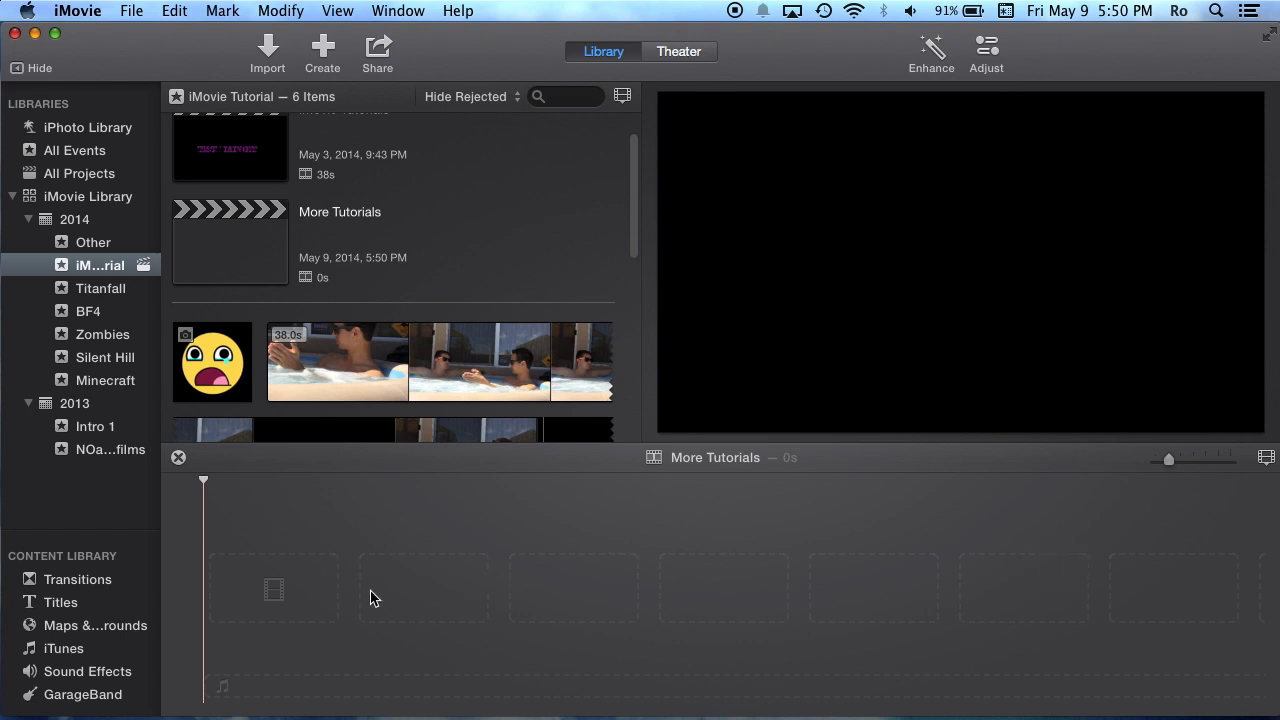
click(357, 358)
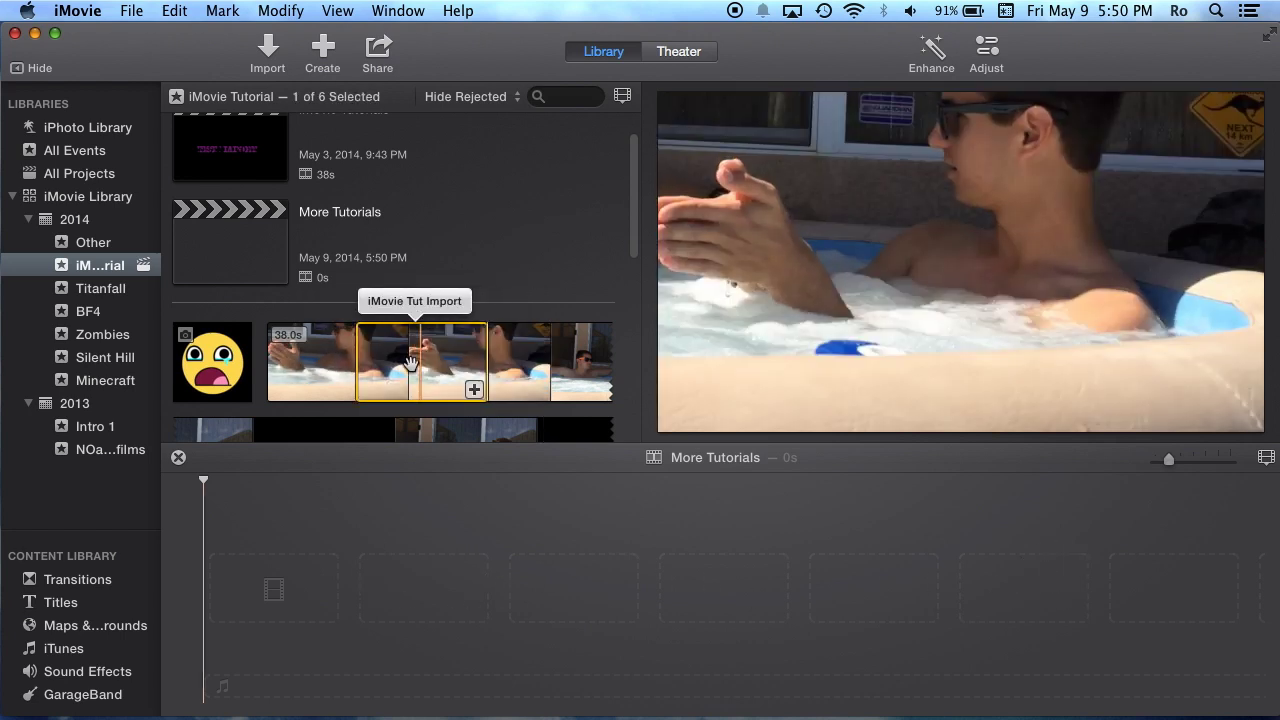
drag(423, 352, 403, 505)
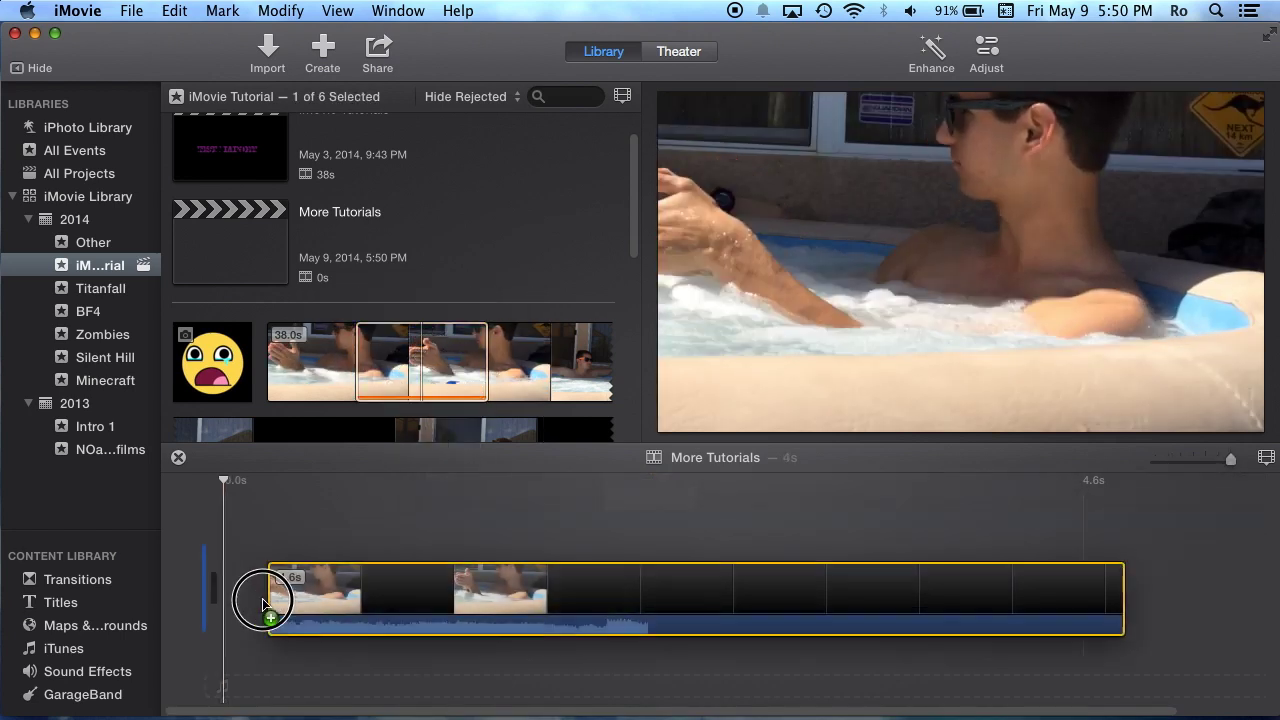
drag(271, 600, 403, 371)
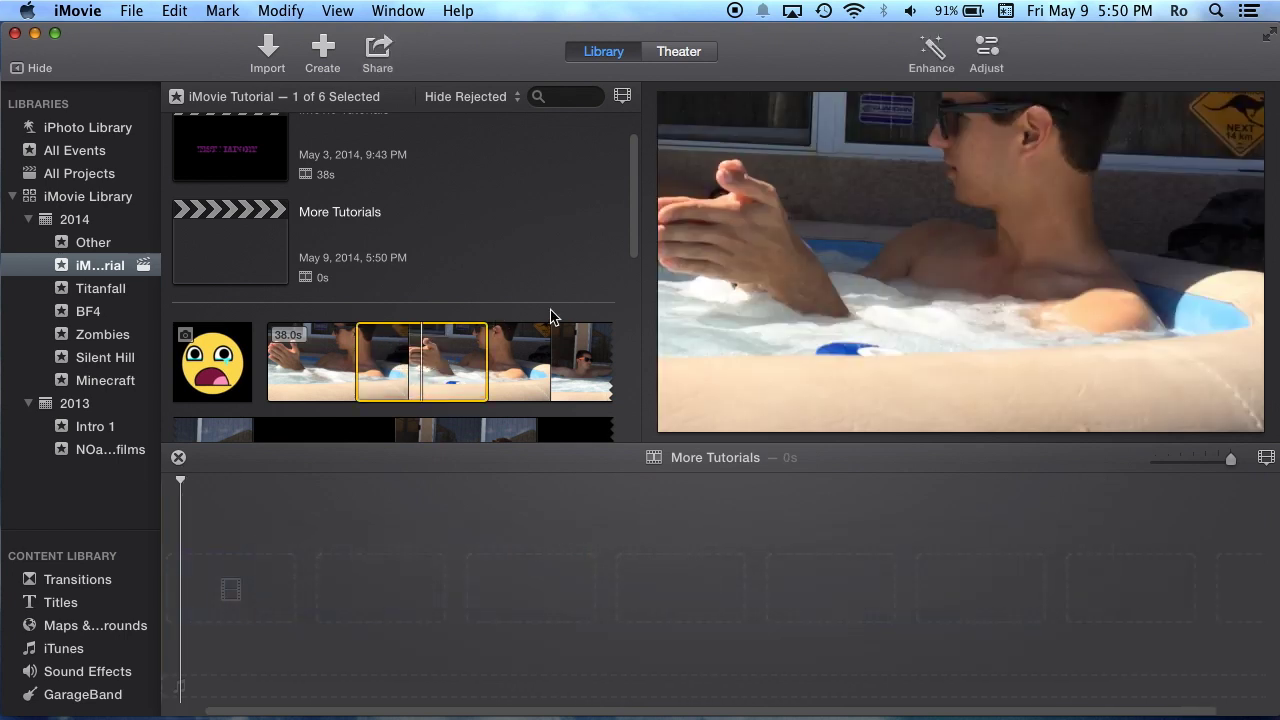
click(497, 313)
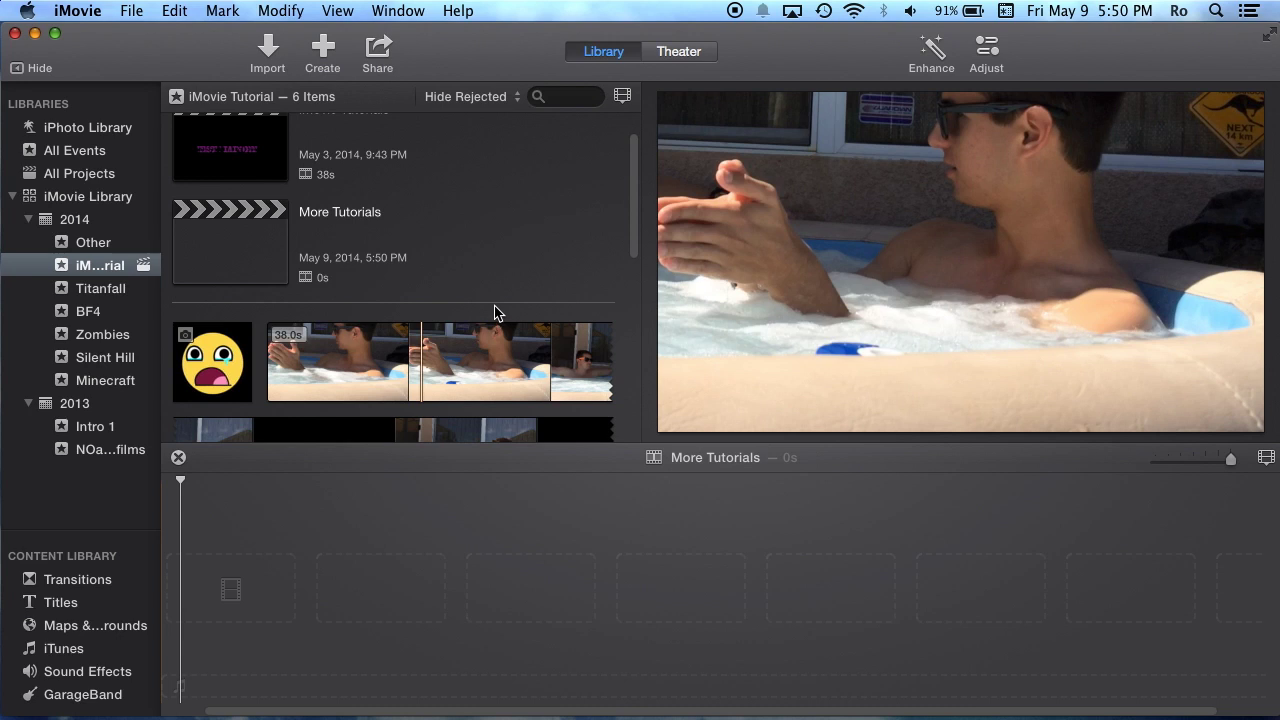
click(406, 582)
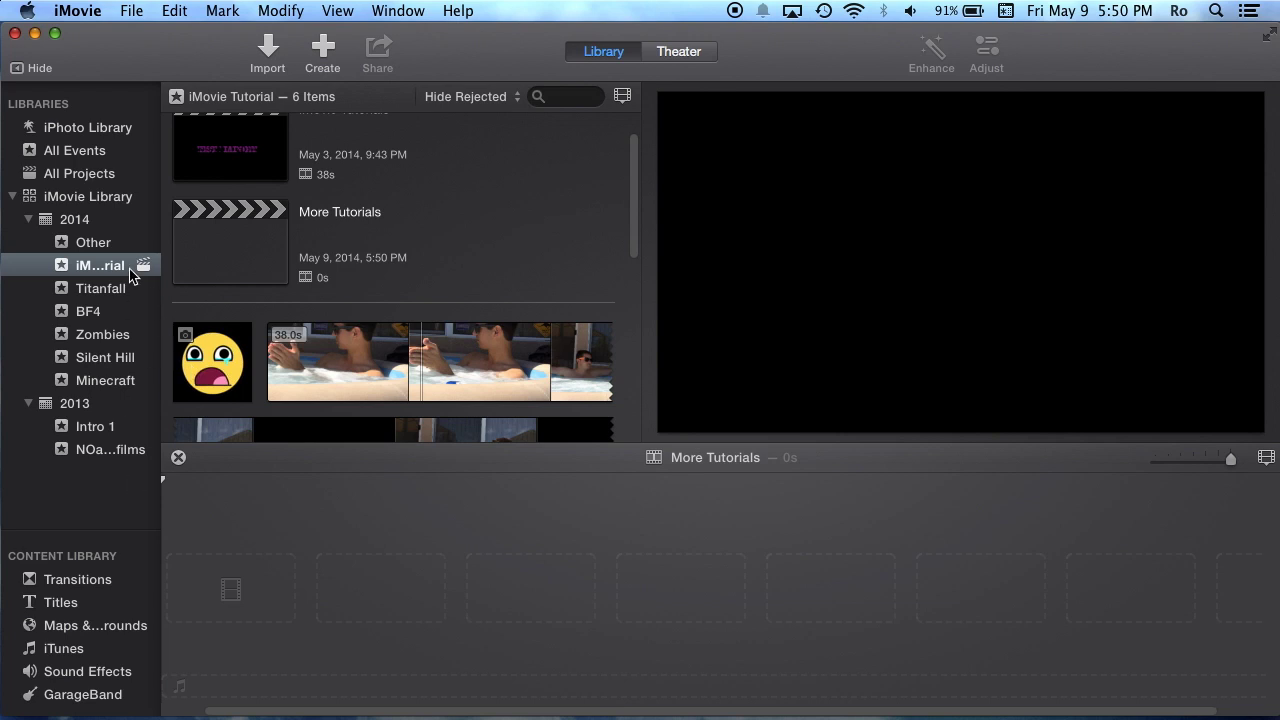
scroll(313, 305, down, 2)
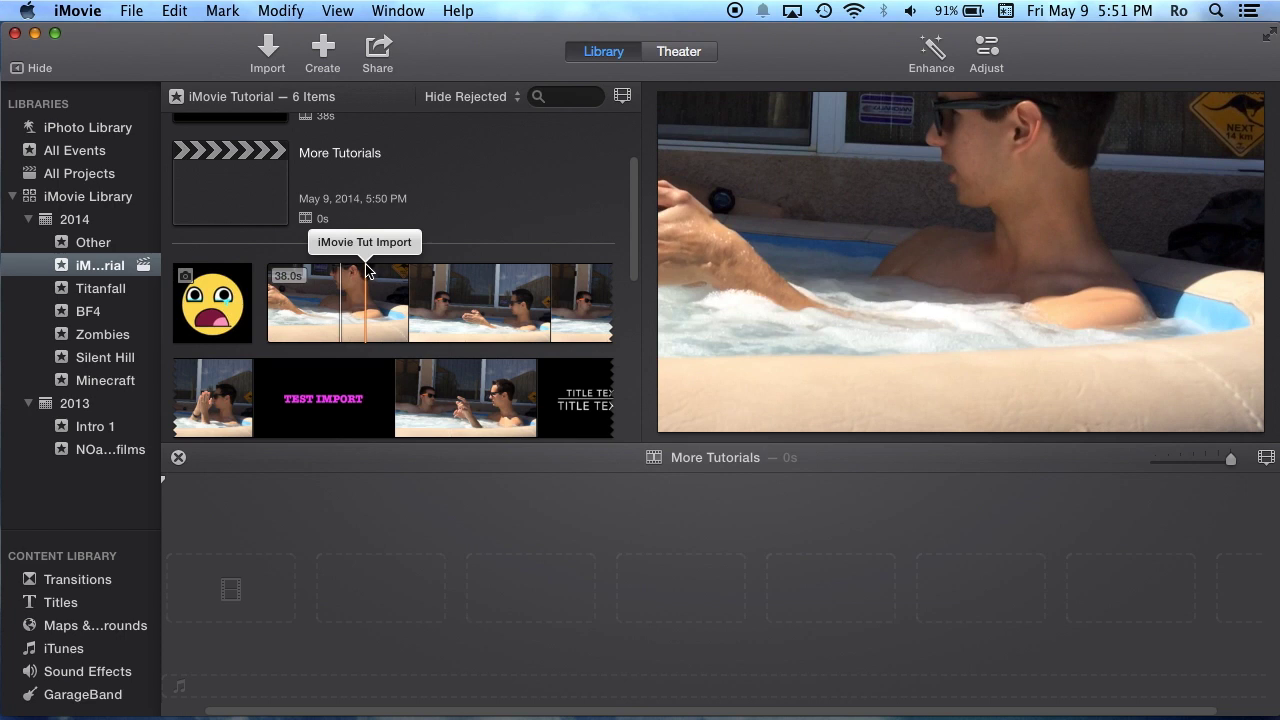
click(478, 220)
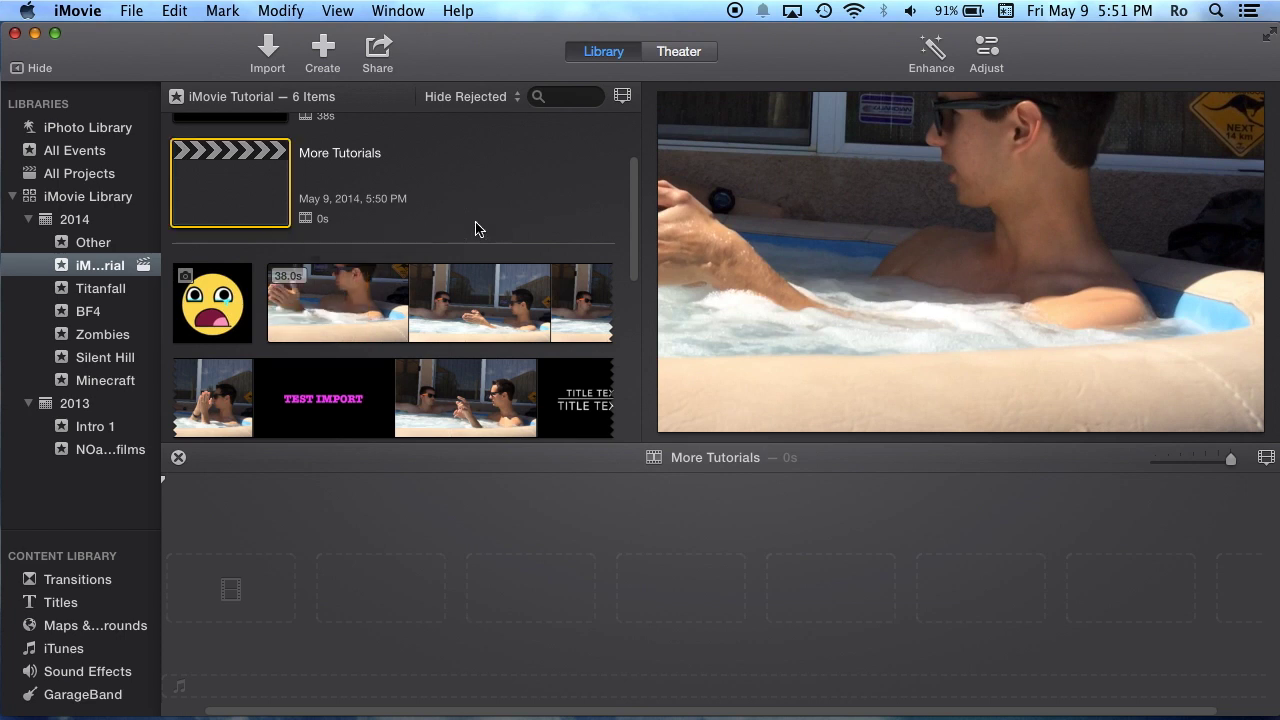
click(427, 258)
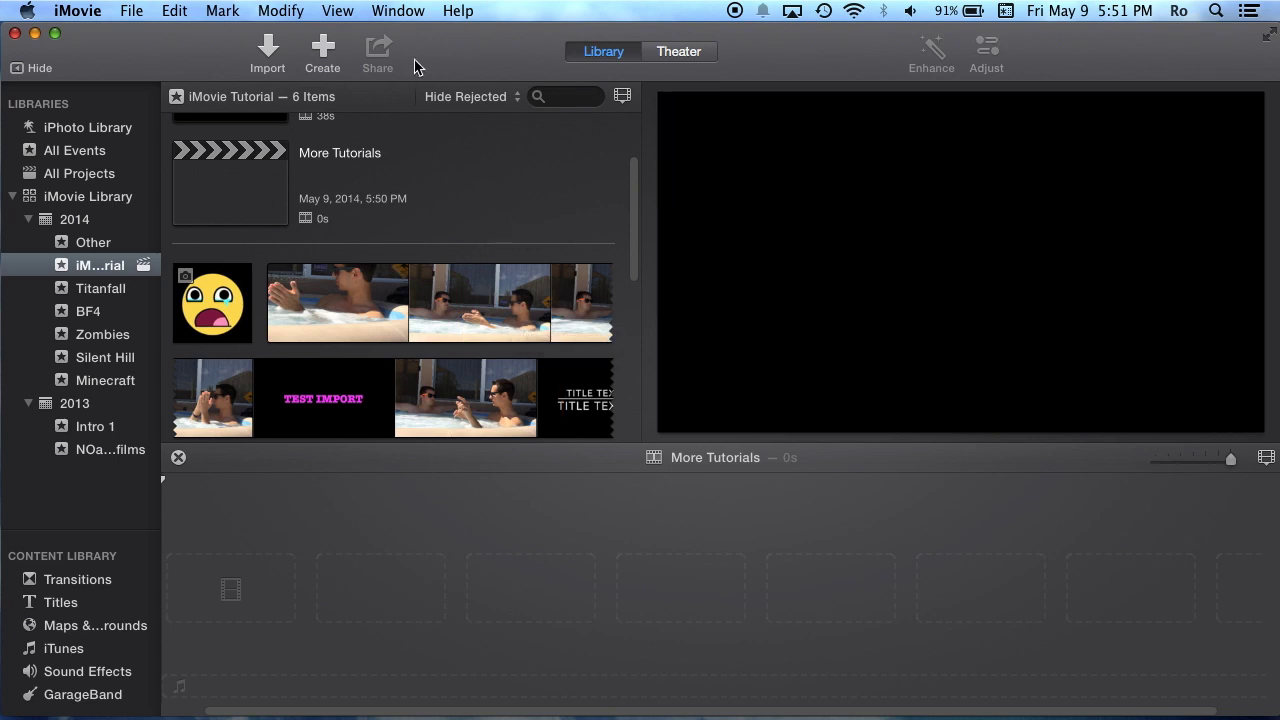
click(382, 12)
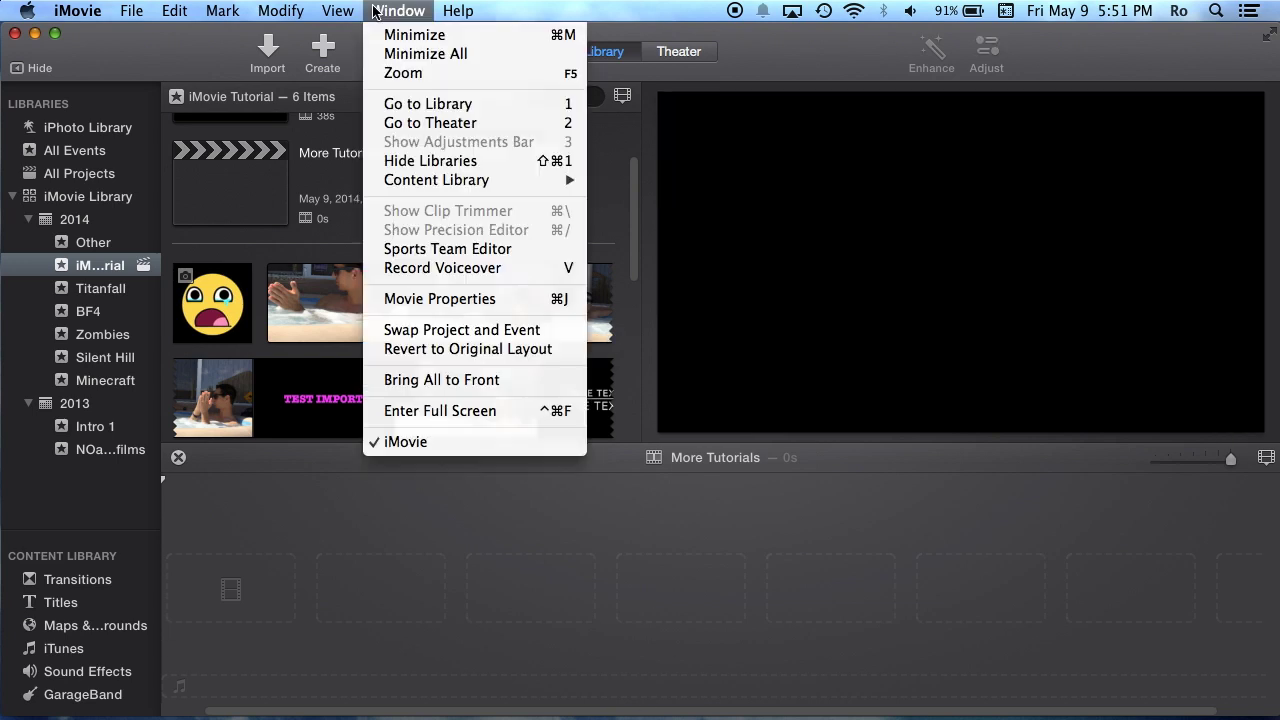
Step: Place the timeline above the event clips, drag a movie file into iMovie Tutorial, then switch to Finder
click(497, 331)
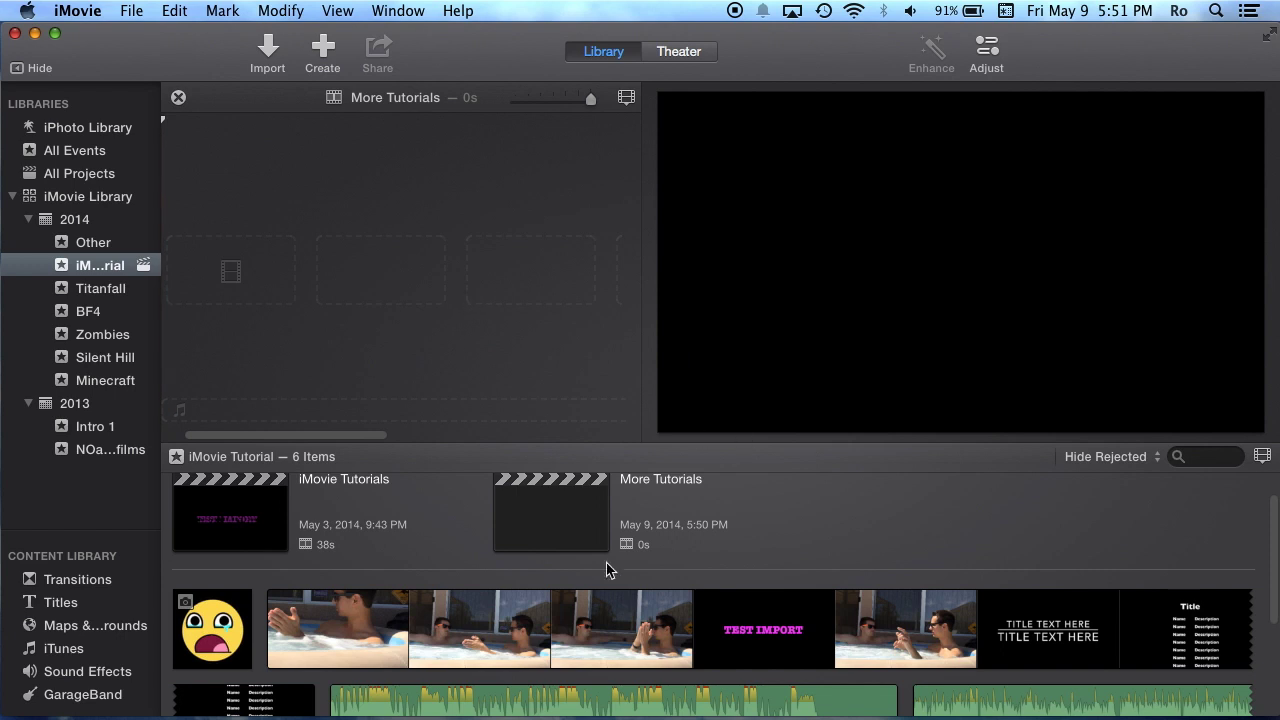
scroll(611, 546, up, 2)
scroll(360, 249, left, 2)
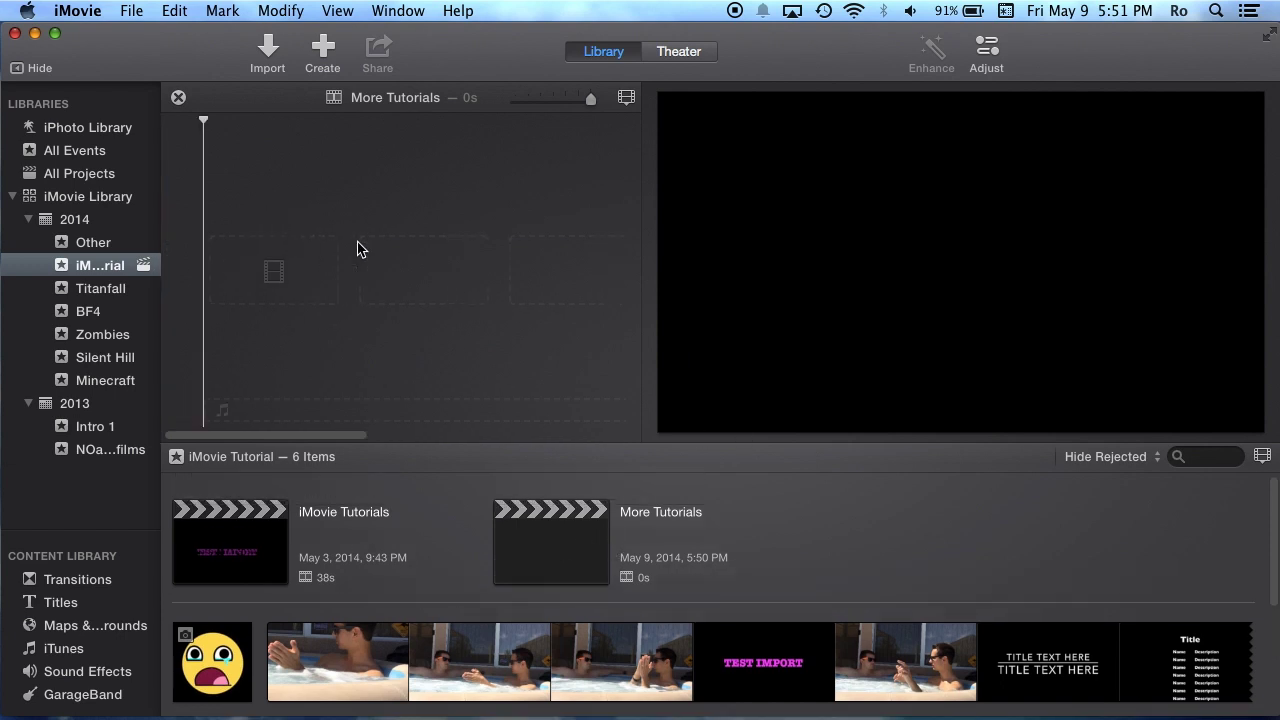
scroll(880, 665, down, 3)
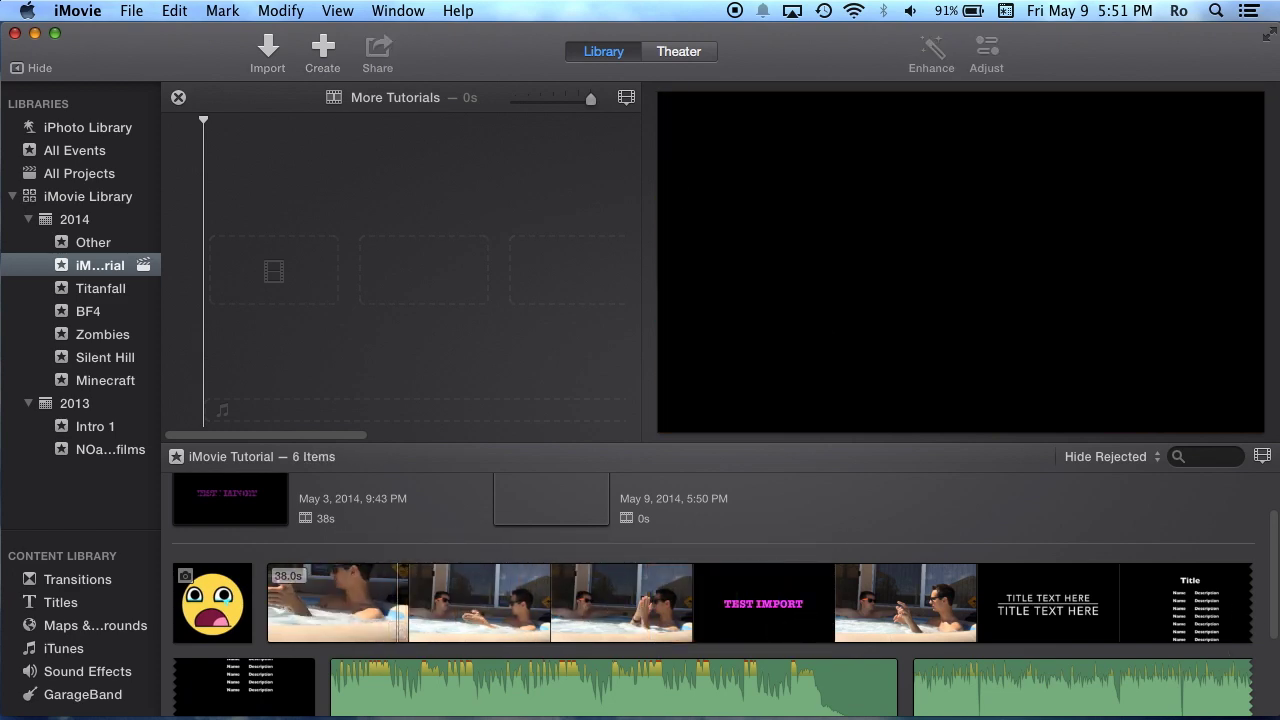
drag(40, 615, 106, 378)
key(super+Tab)
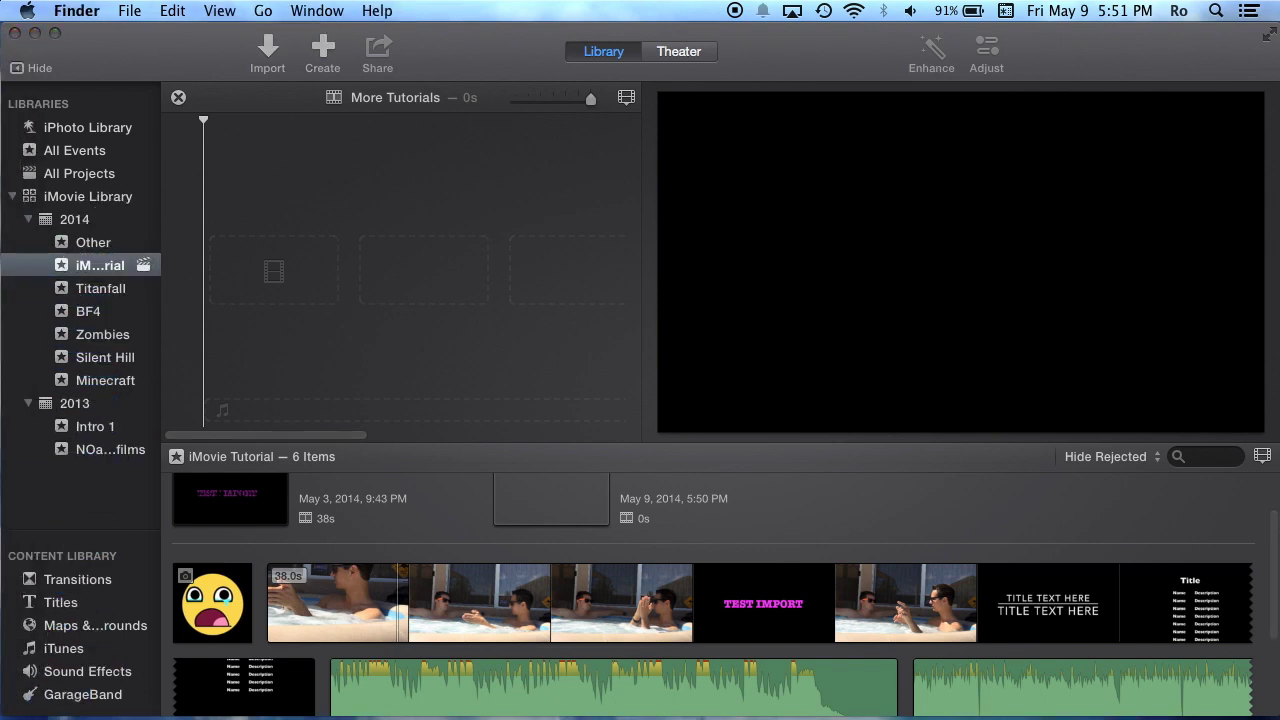
click(432, 228)
click(270, 50)
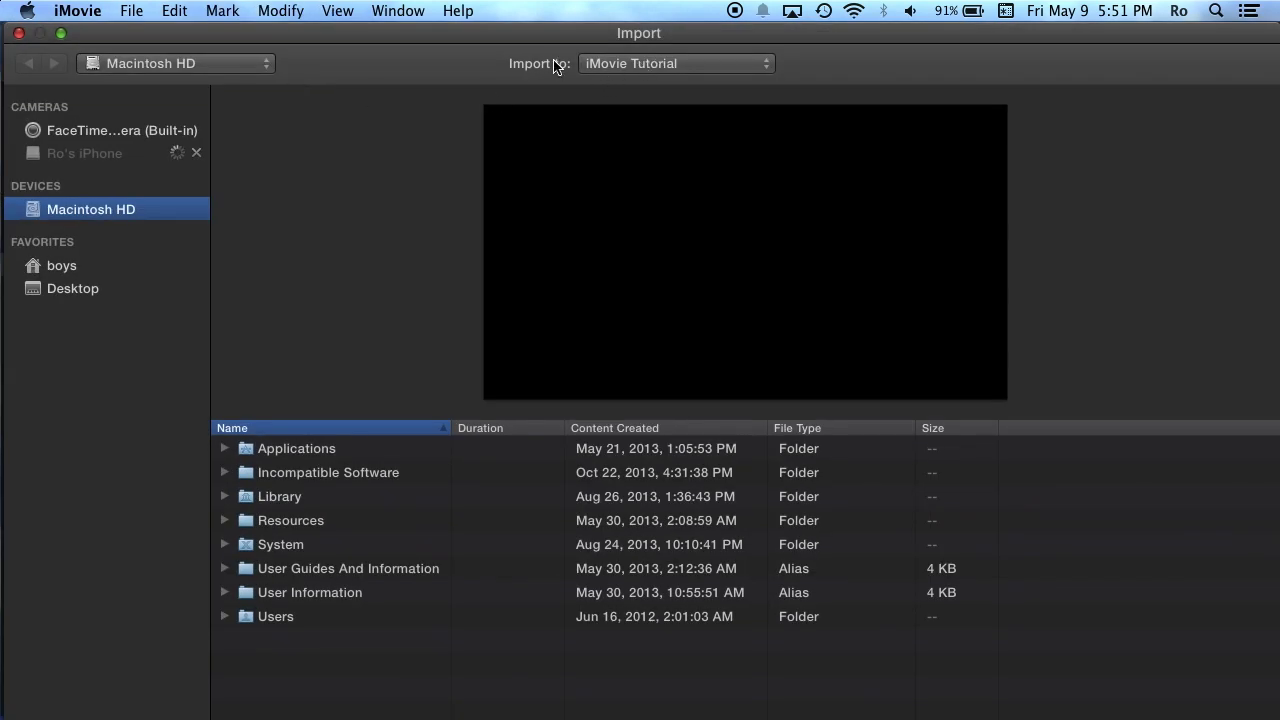
click(688, 64)
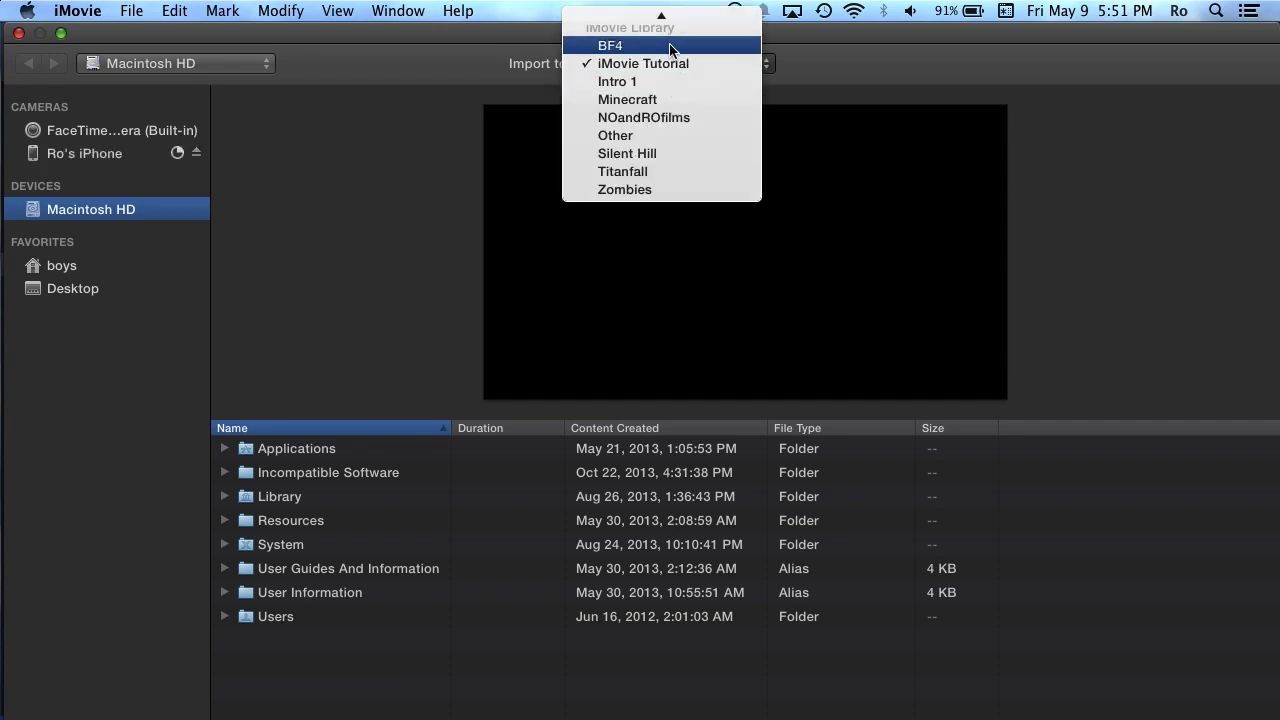
click(655, 62)
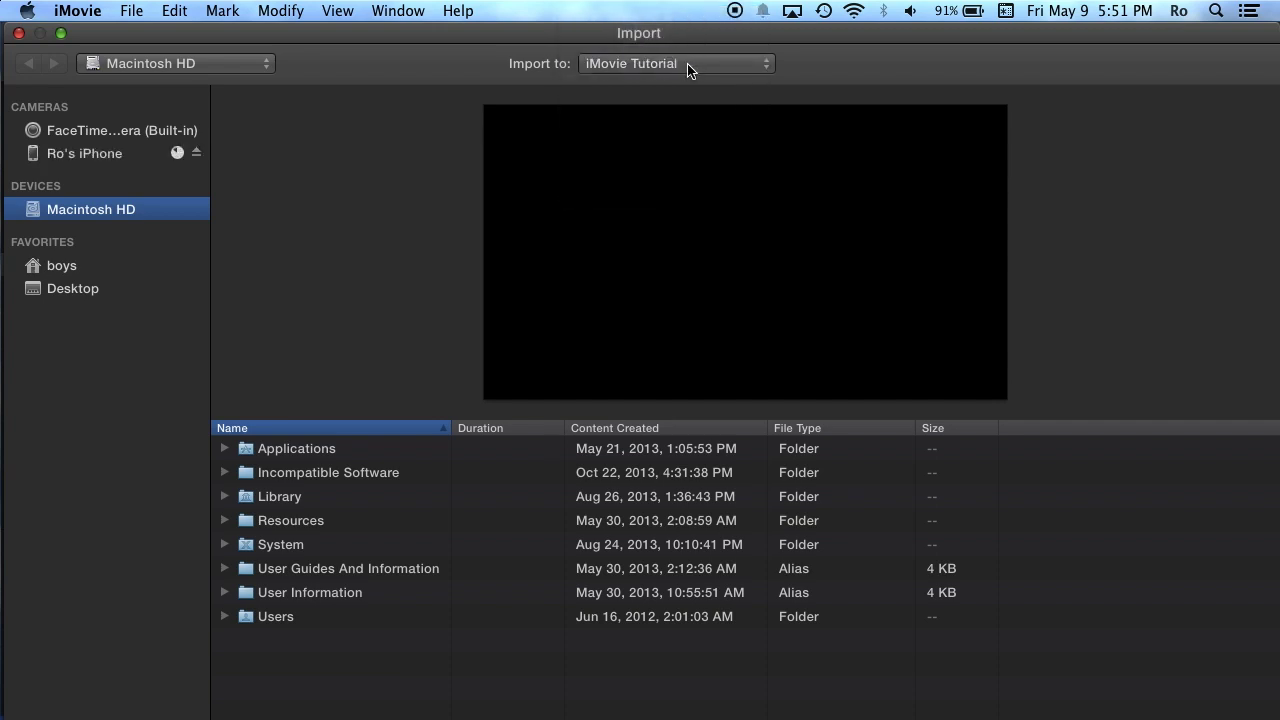
click(91, 265)
click(95, 212)
click(324, 500)
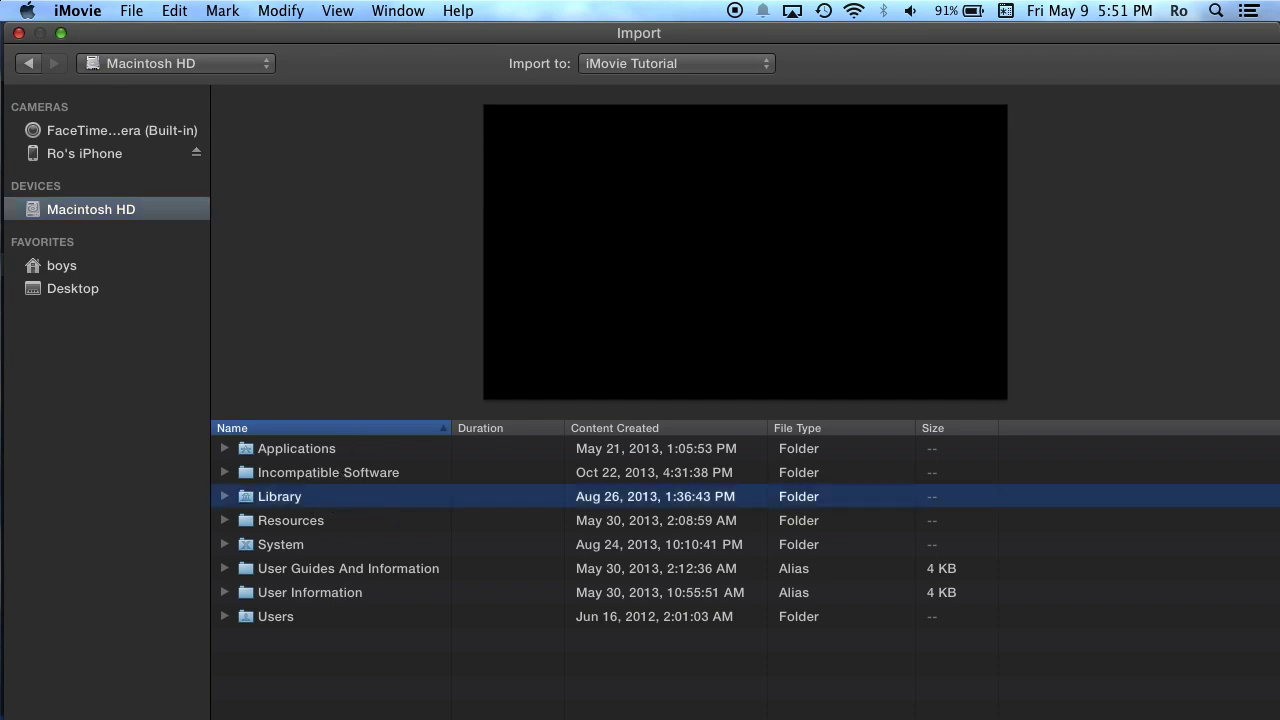
key(Escape)
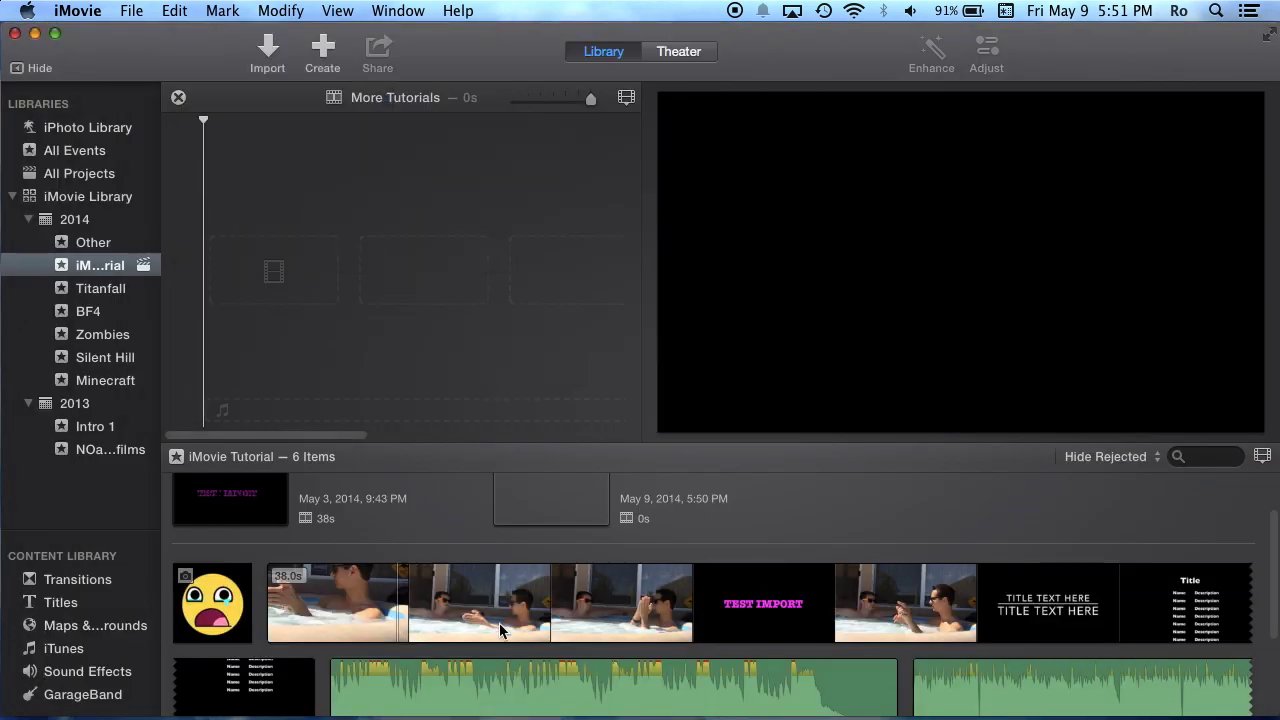
Step: Revisit the Other and iMovie Tutorial events and skim through the iMovie Tutorial clips
click(96, 244)
click(104, 268)
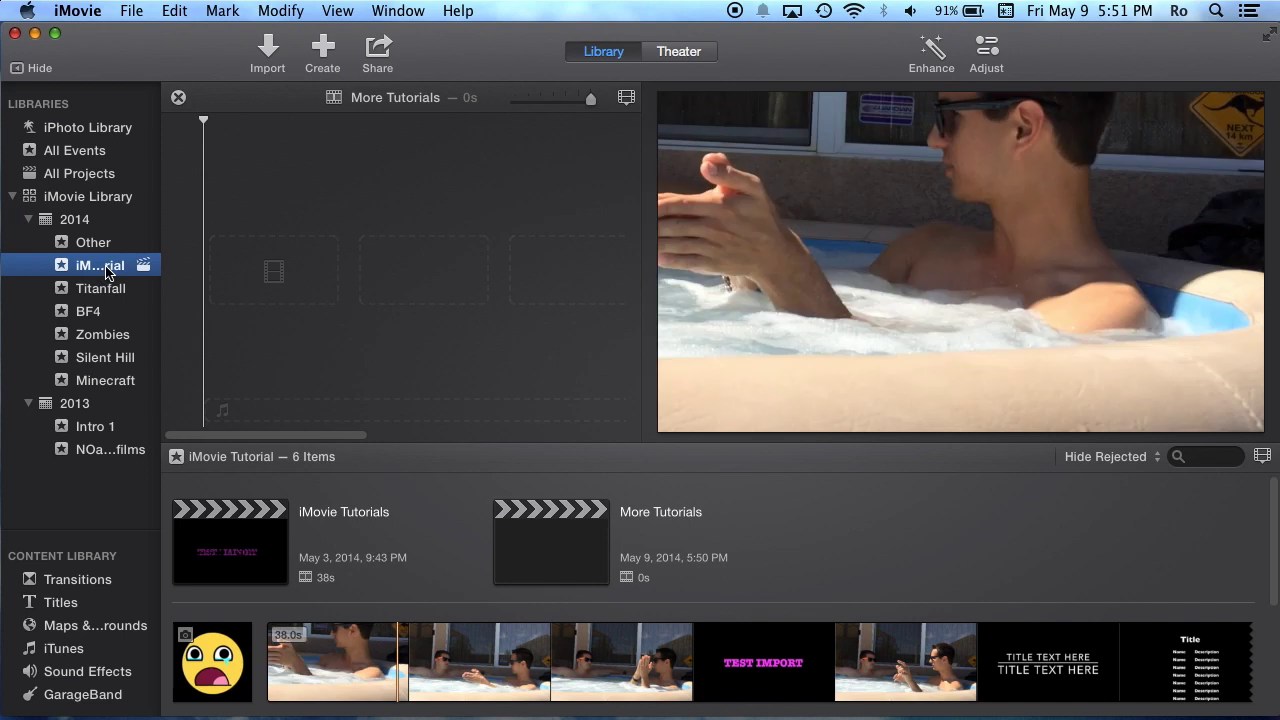
click(541, 669)
scroll(560, 650, down, 3)
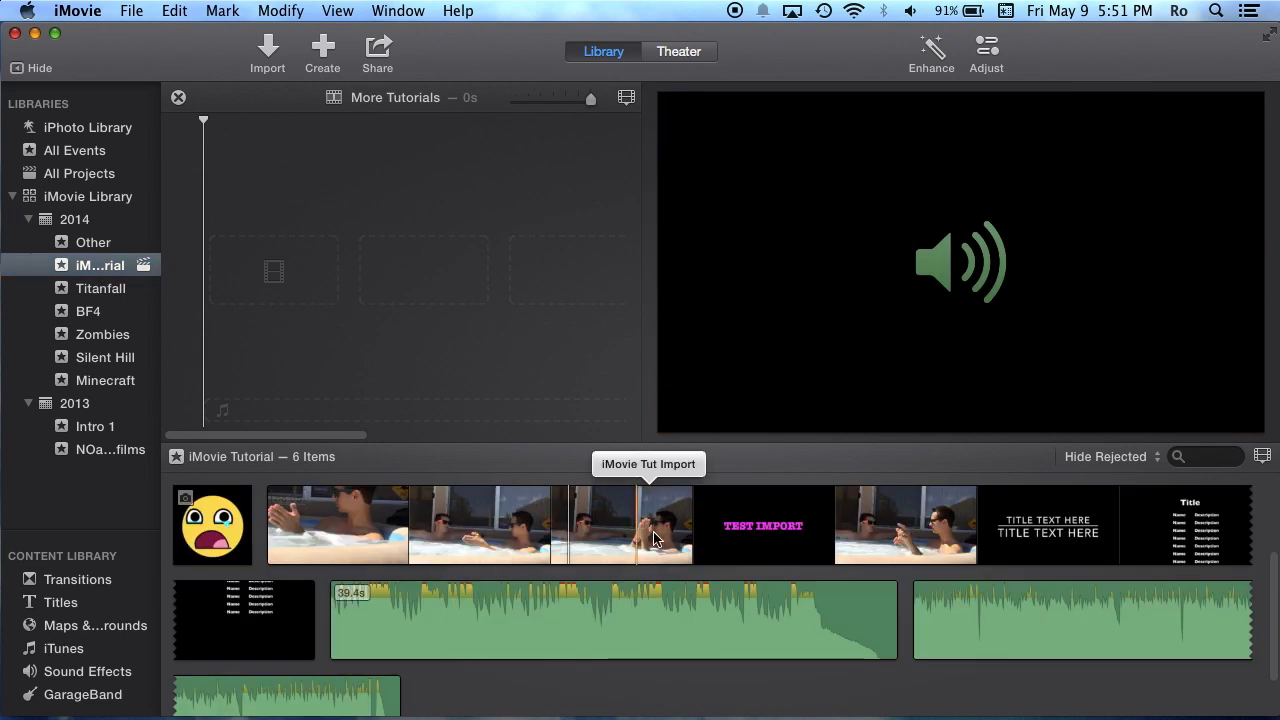
scroll(445, 587, up, 3)
scroll(624, 637, down, 2)
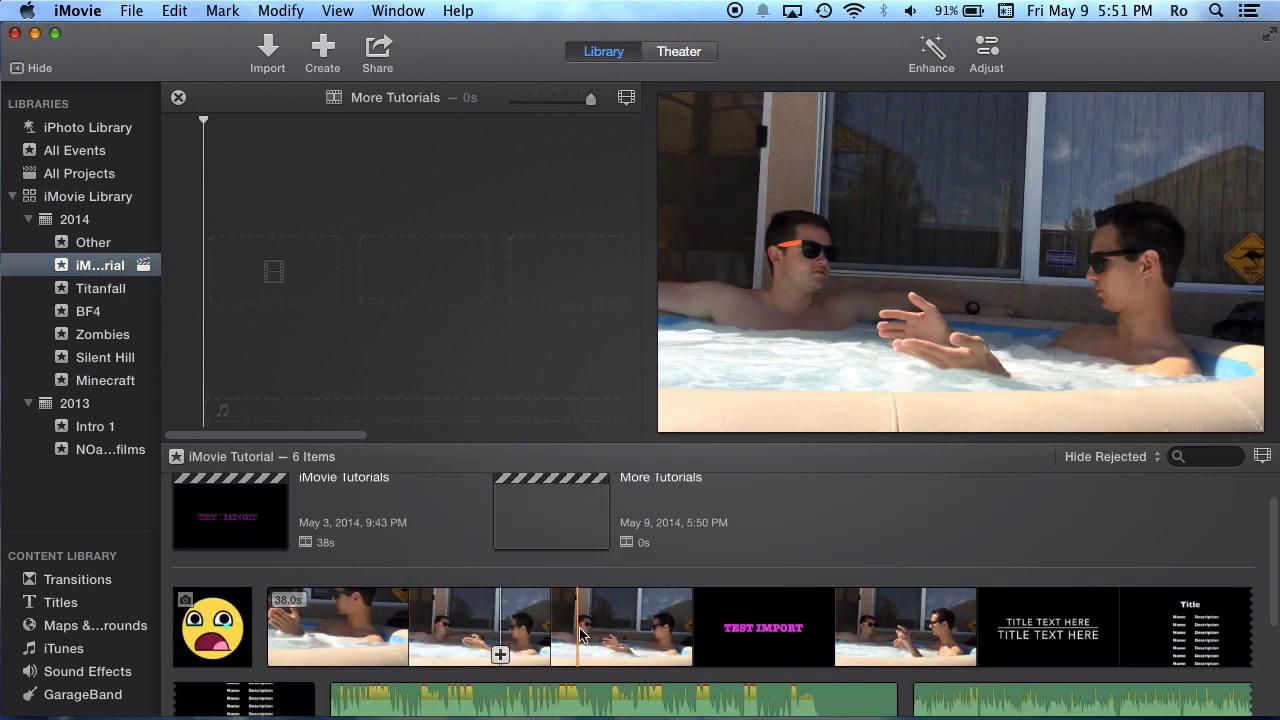
scroll(624, 637, down, 3)
scroll(586, 645, up, 2)
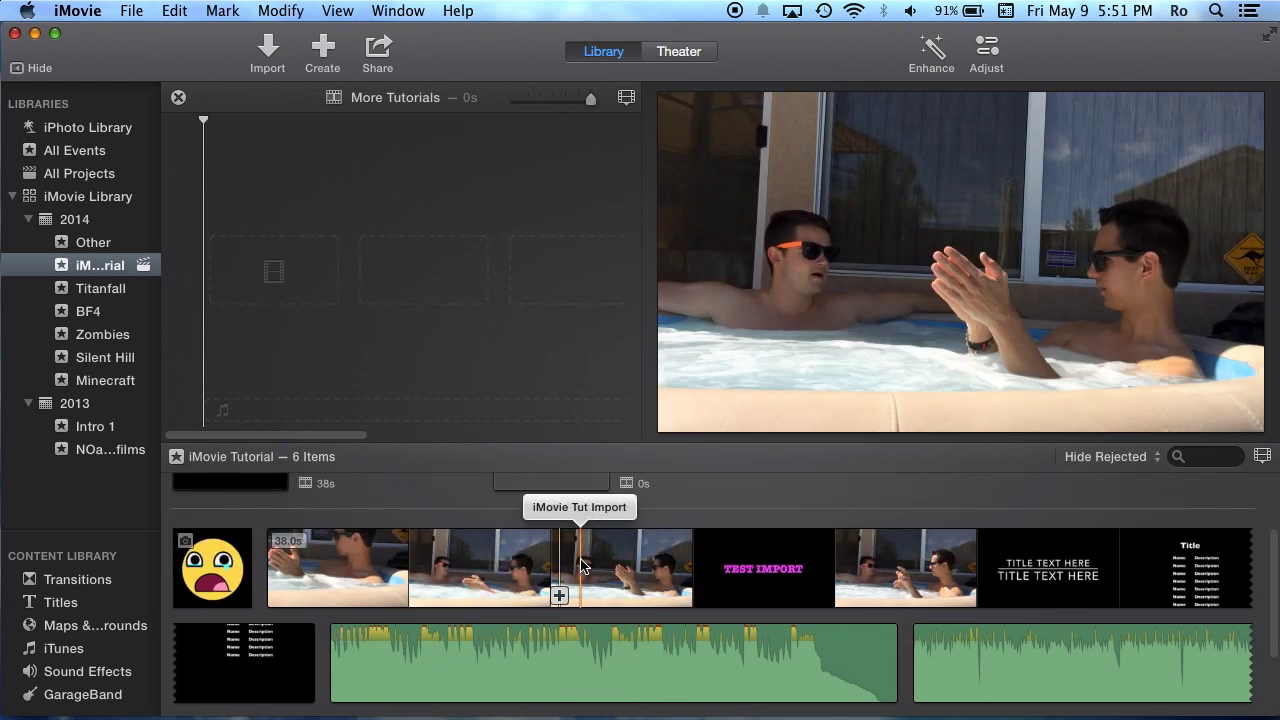
scroll(583, 566, up, 3)
click(520, 537)
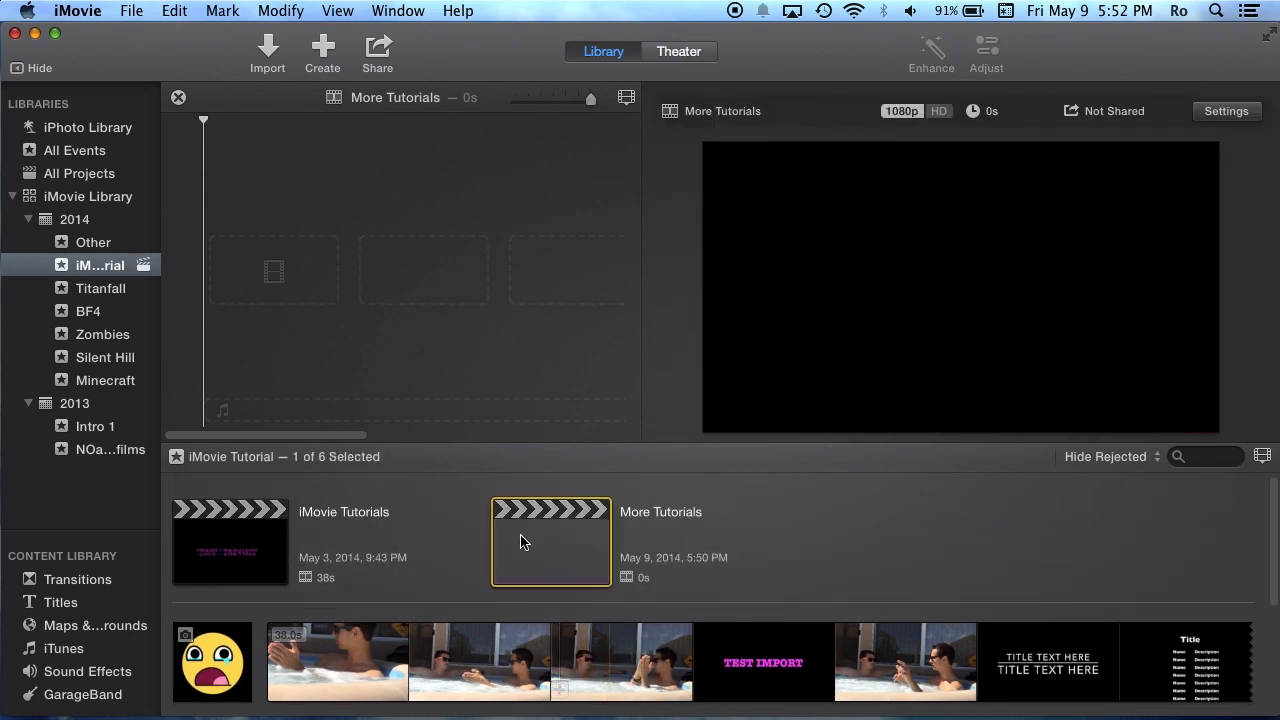
click(254, 540)
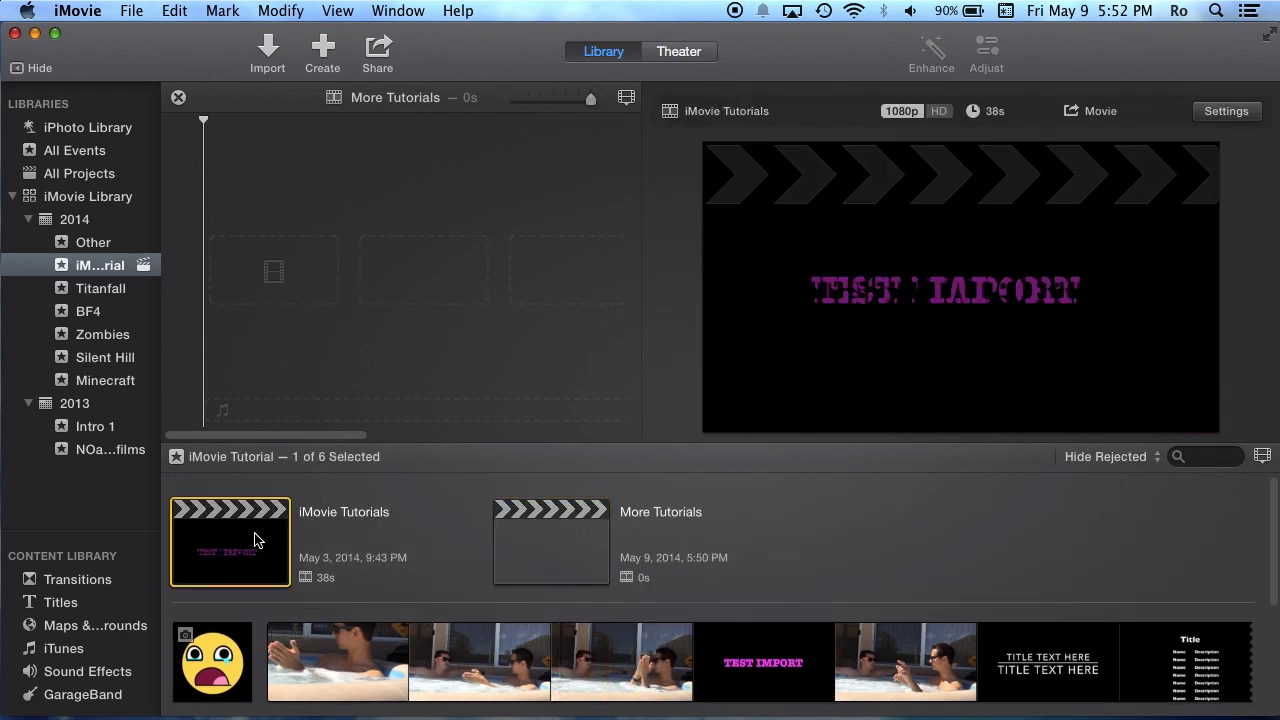
click(557, 525)
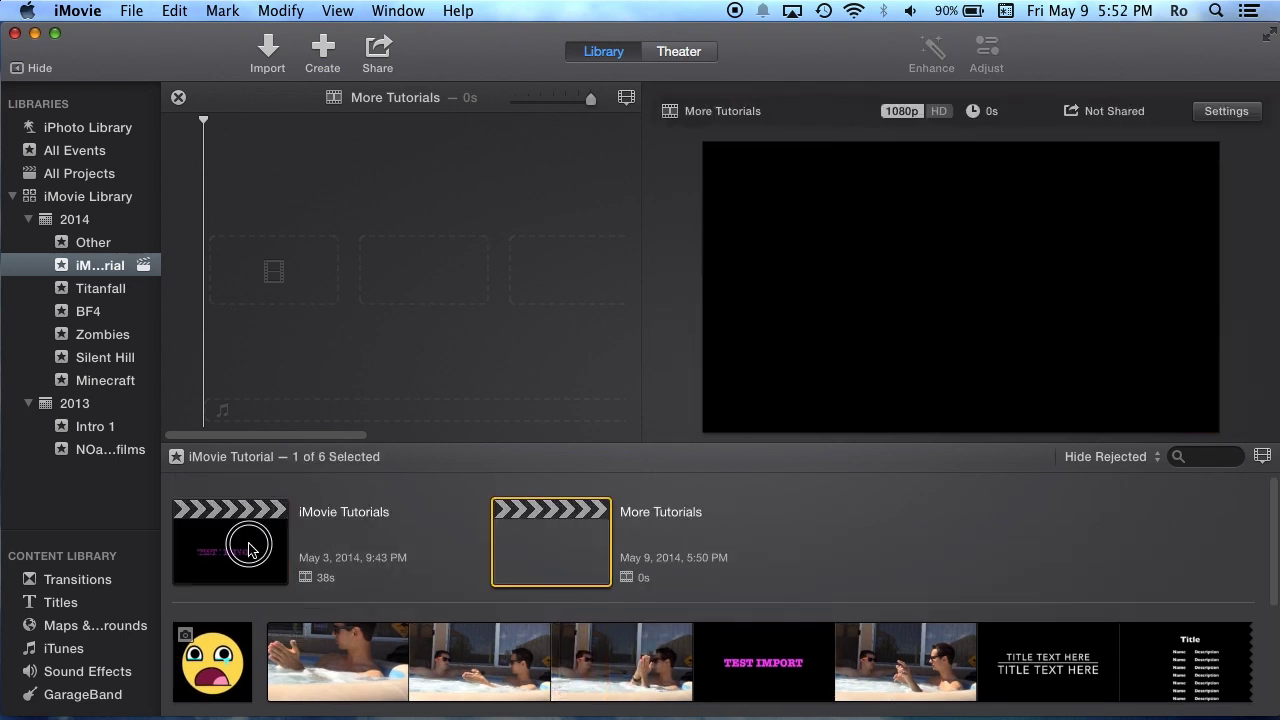
click(328, 58)
click(273, 118)
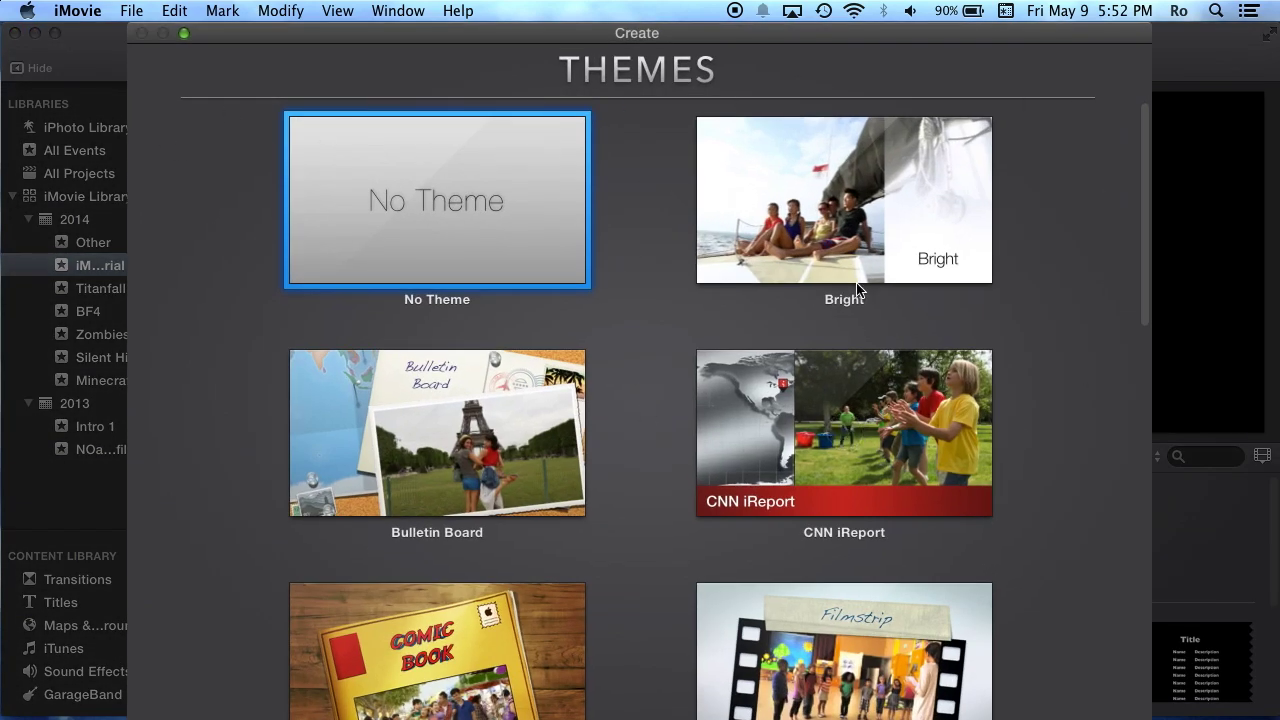
key(Escape)
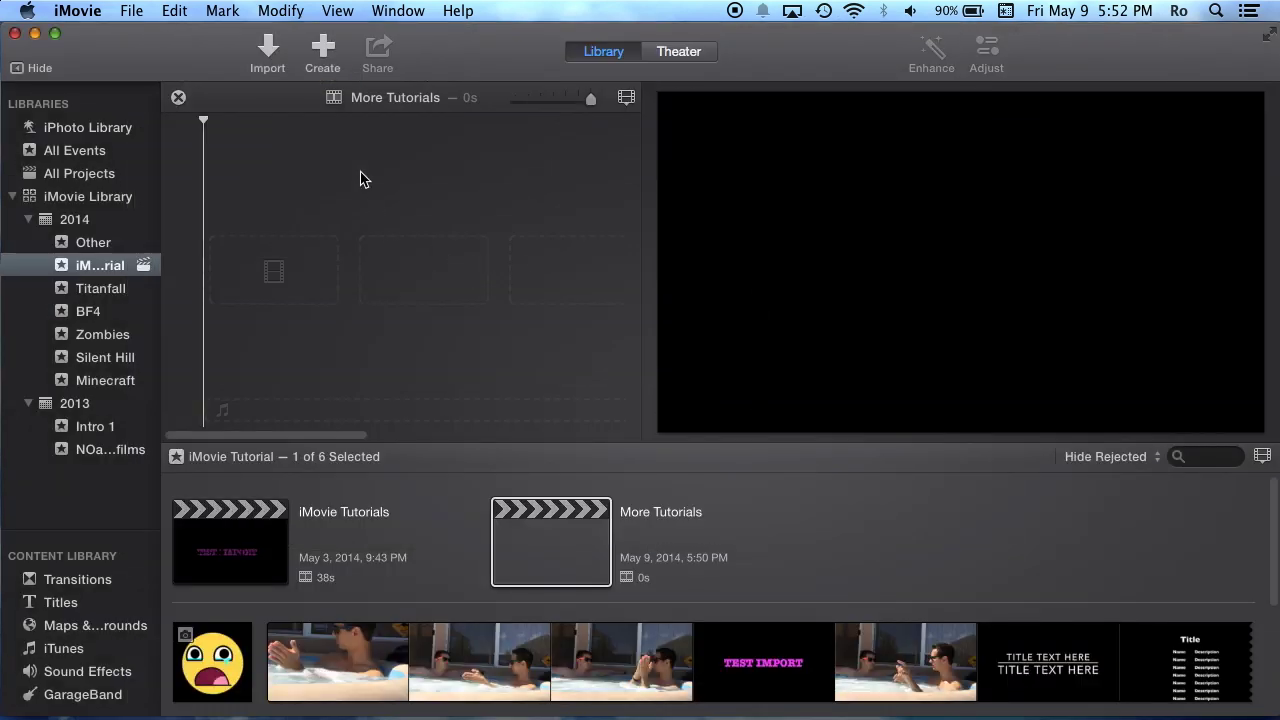
click(925, 529)
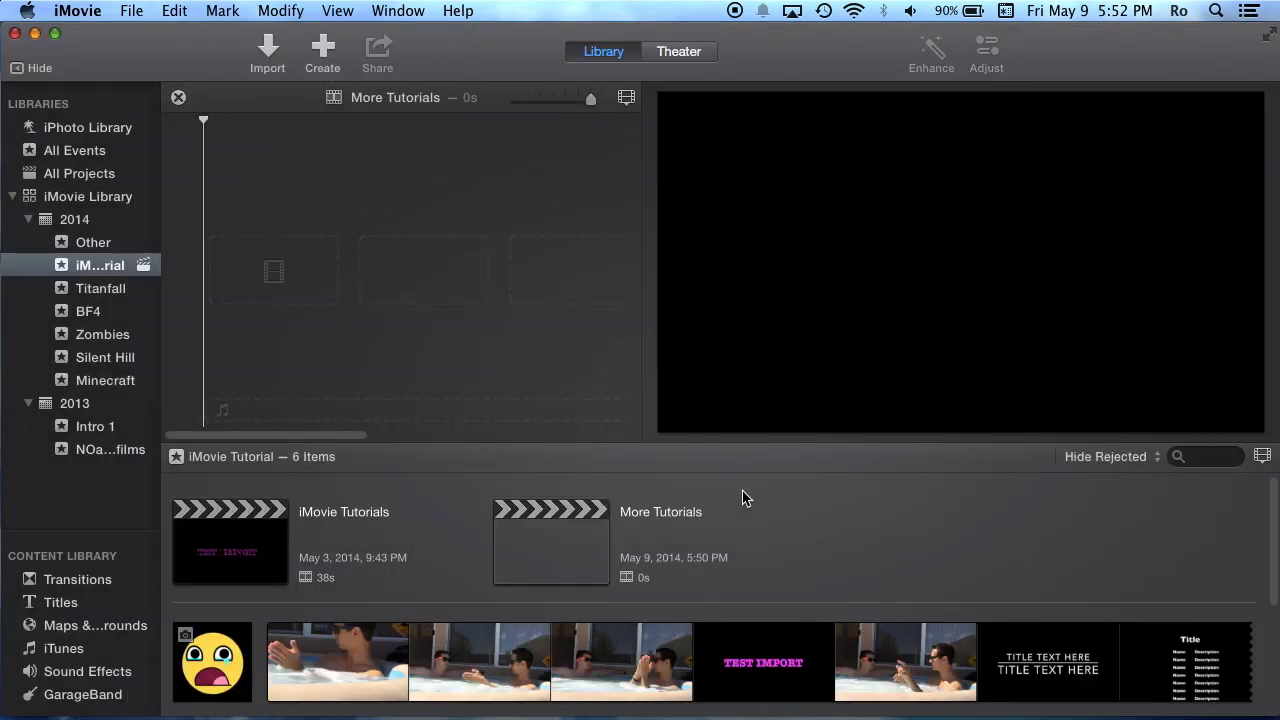
click(540, 550)
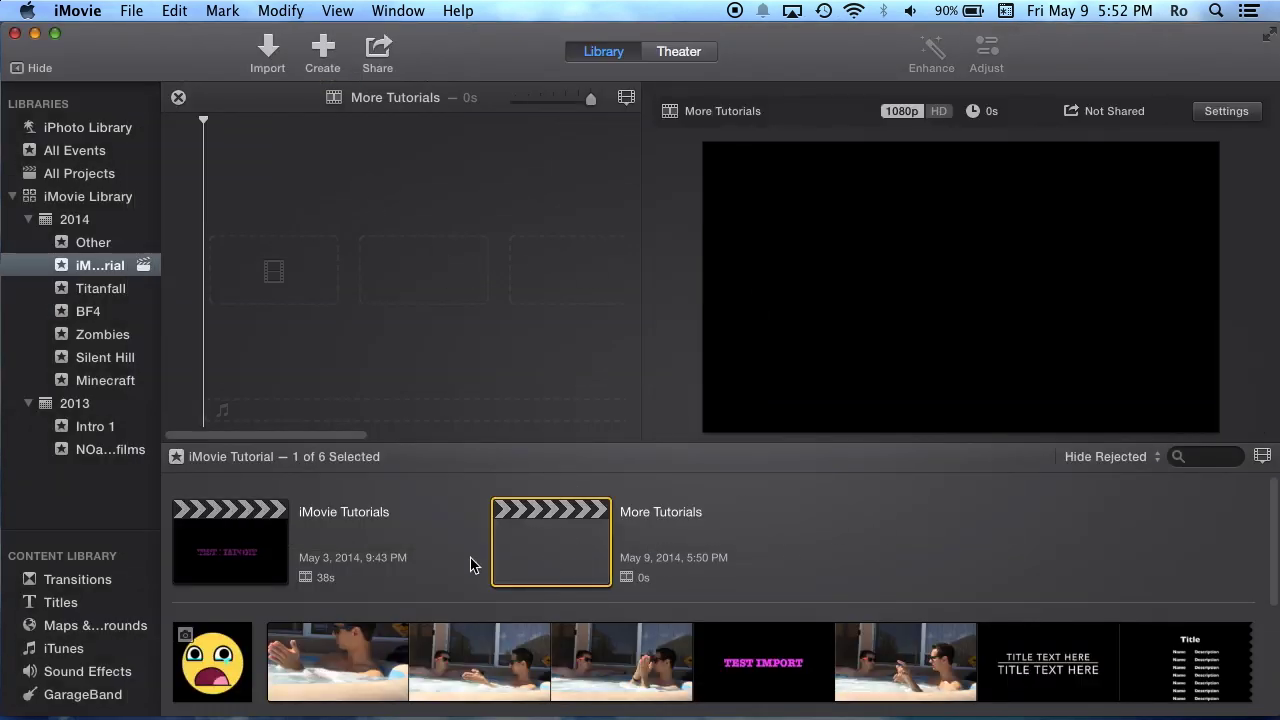
double_click(233, 548)
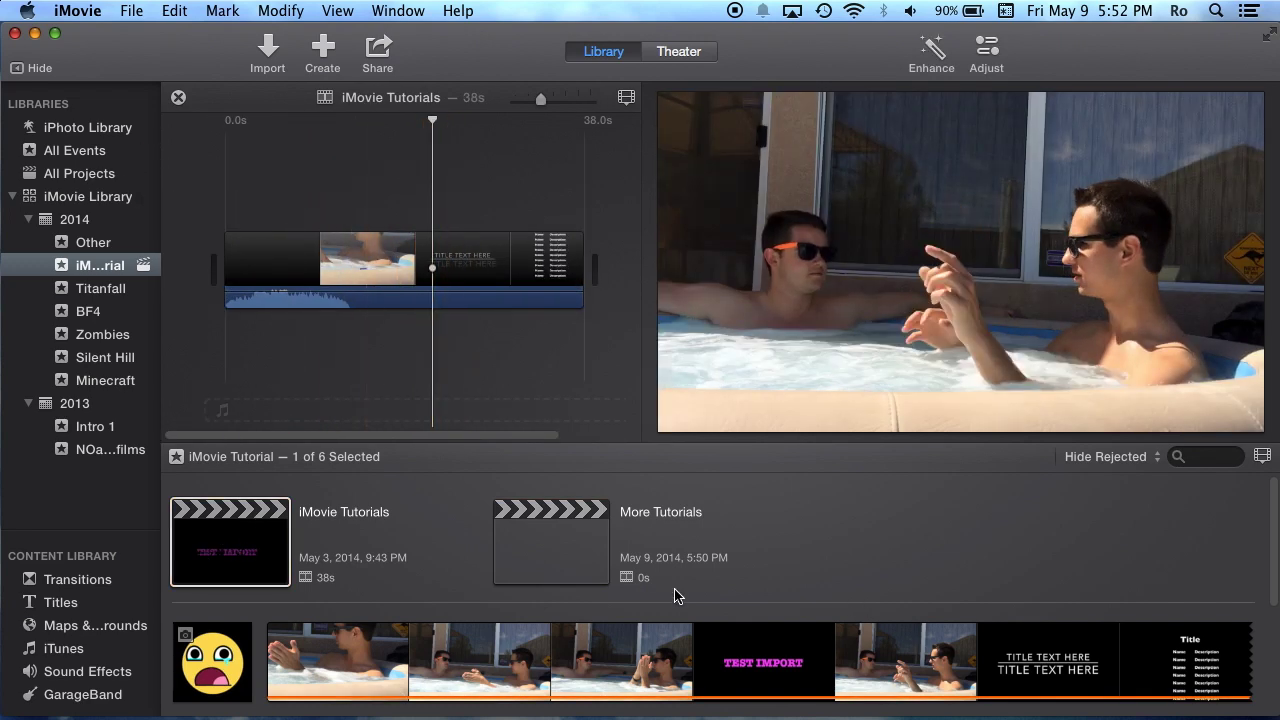
Step: Move the empty More Tutorials project to the trash
click(545, 528)
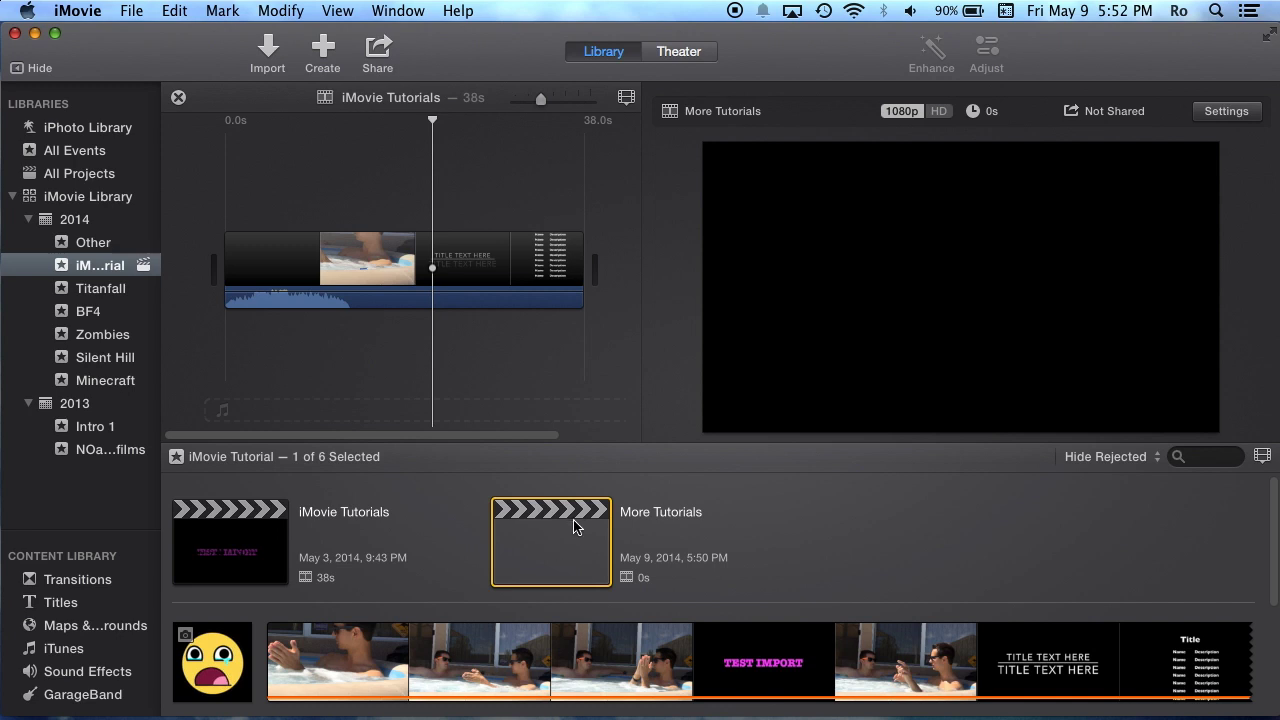
right_click(575, 527)
click(655, 625)
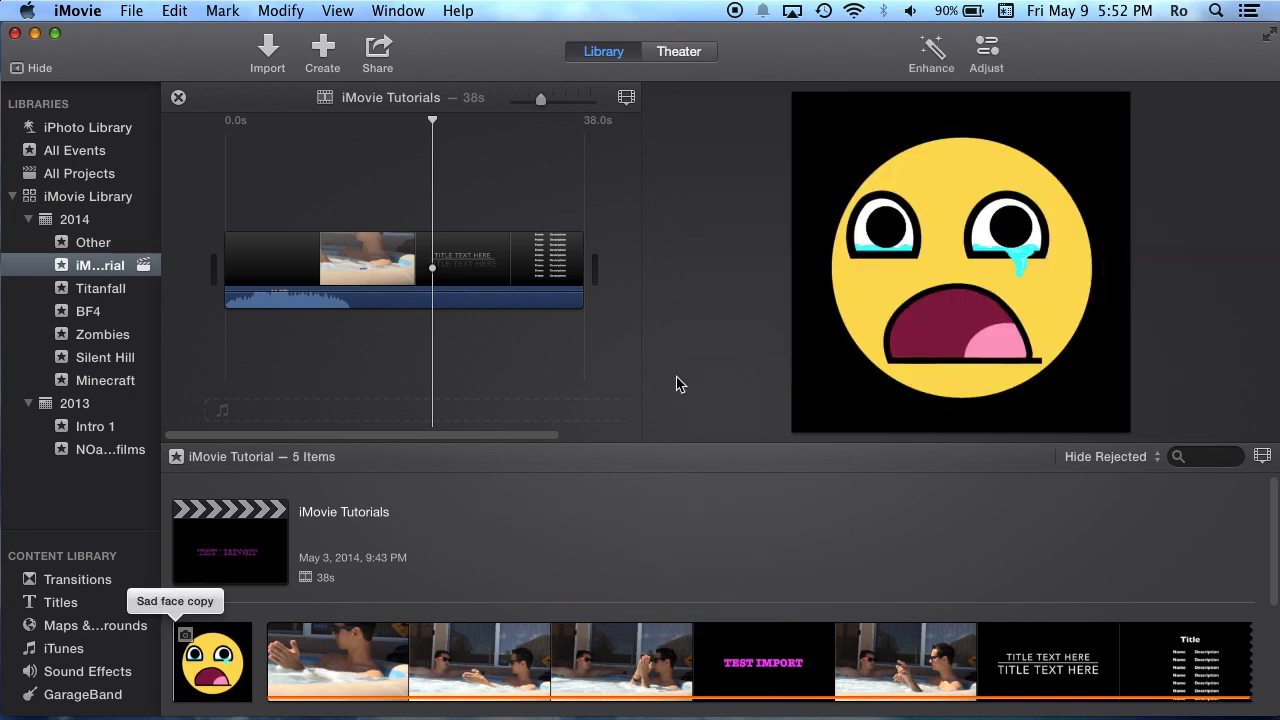
Step: Select iMovie Tutorials, place the playhead, and split its clip with Cmd-B
click(545, 567)
click(392, 222)
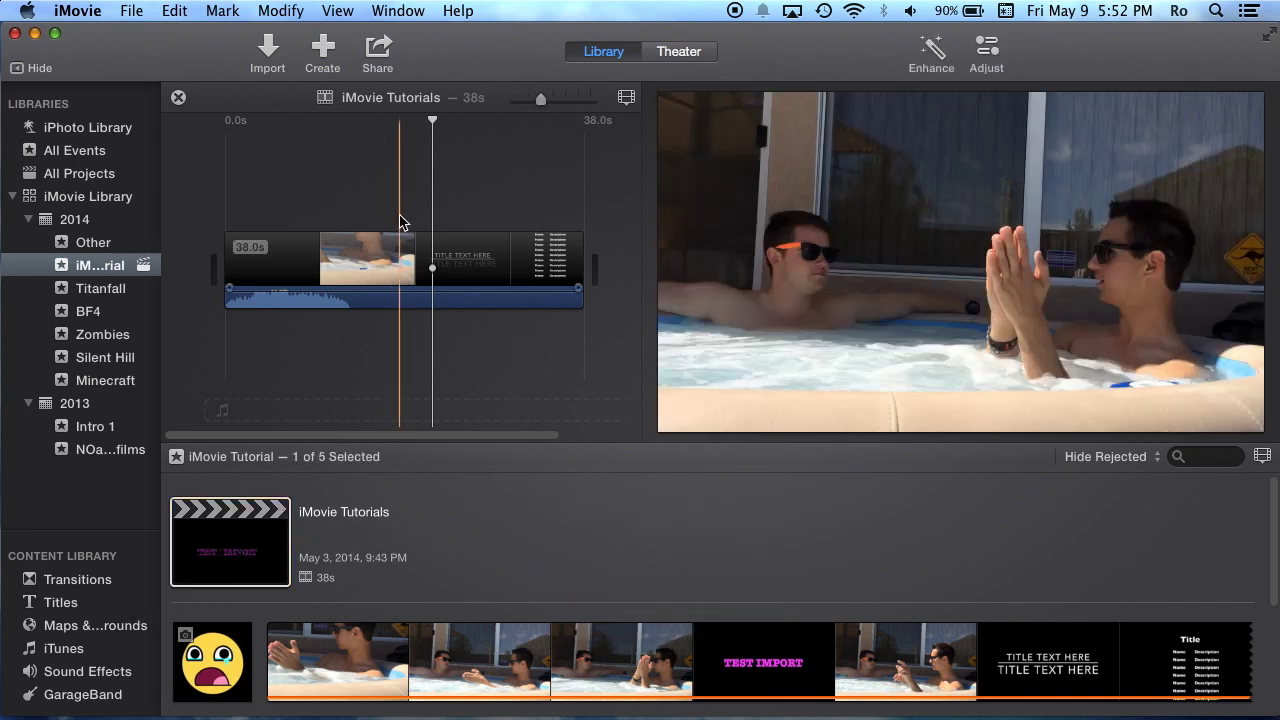
click(552, 330)
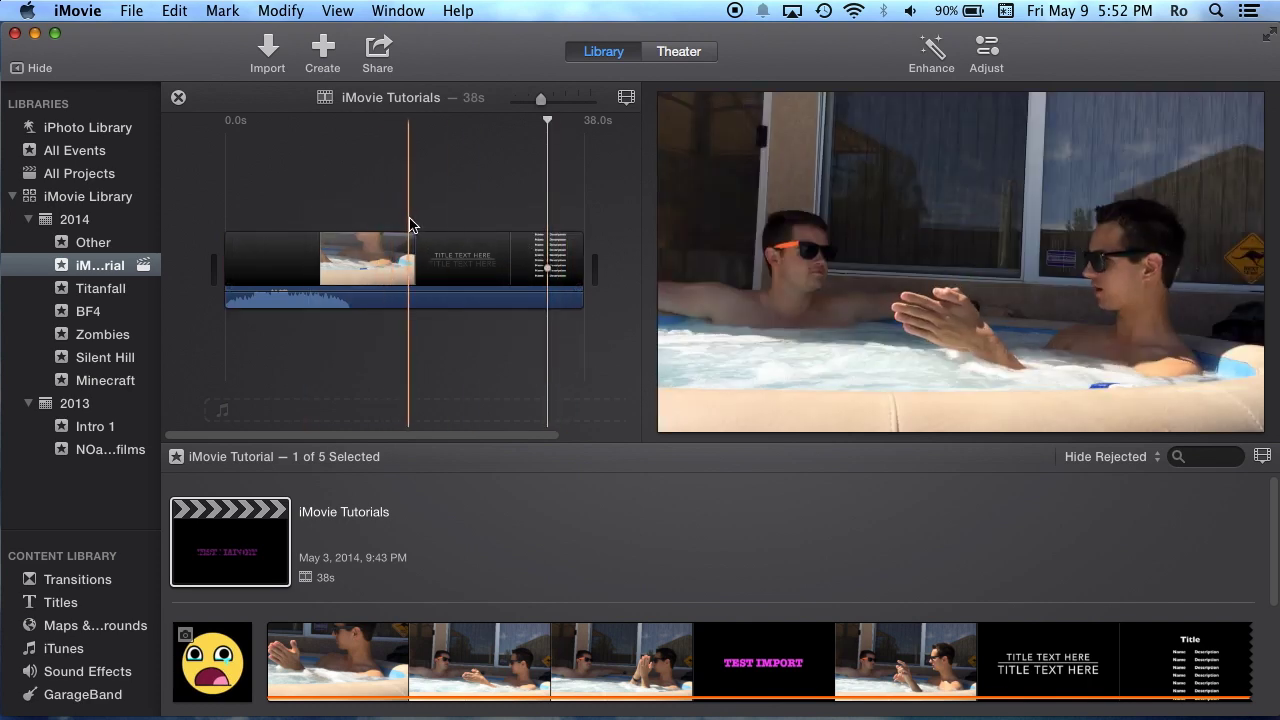
key(super+b)
click(485, 252)
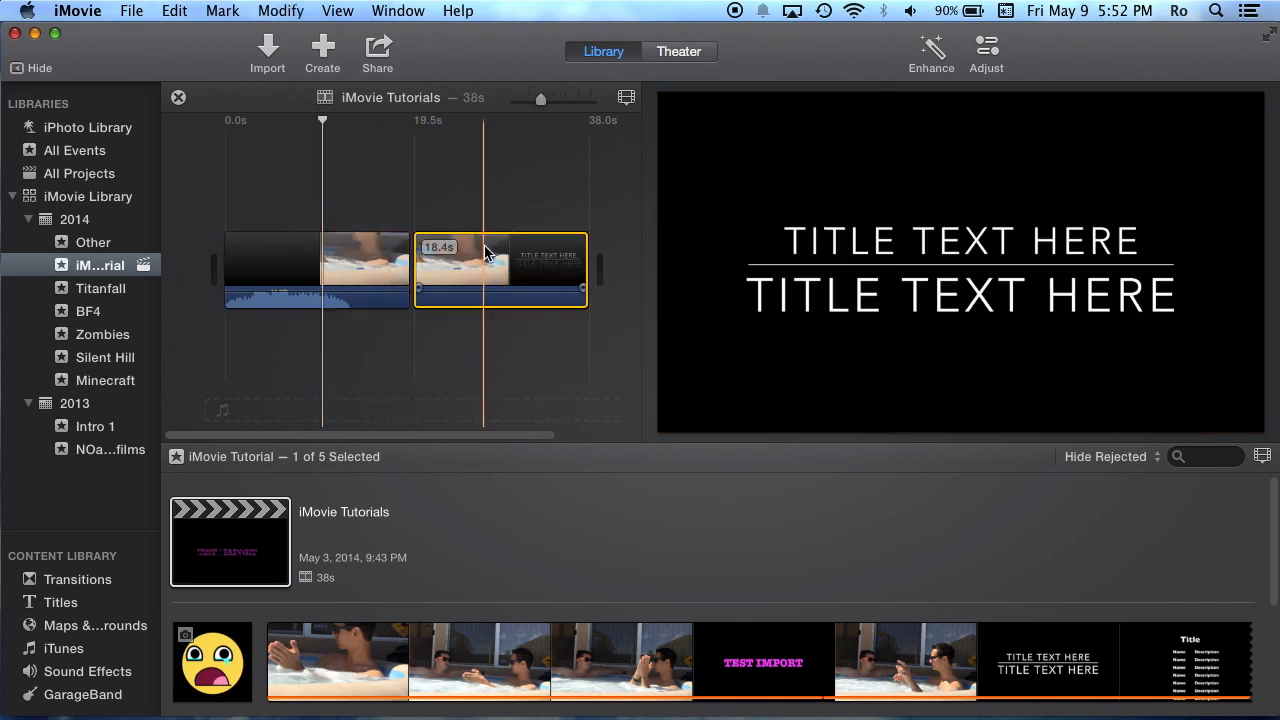
click(343, 228)
click(401, 228)
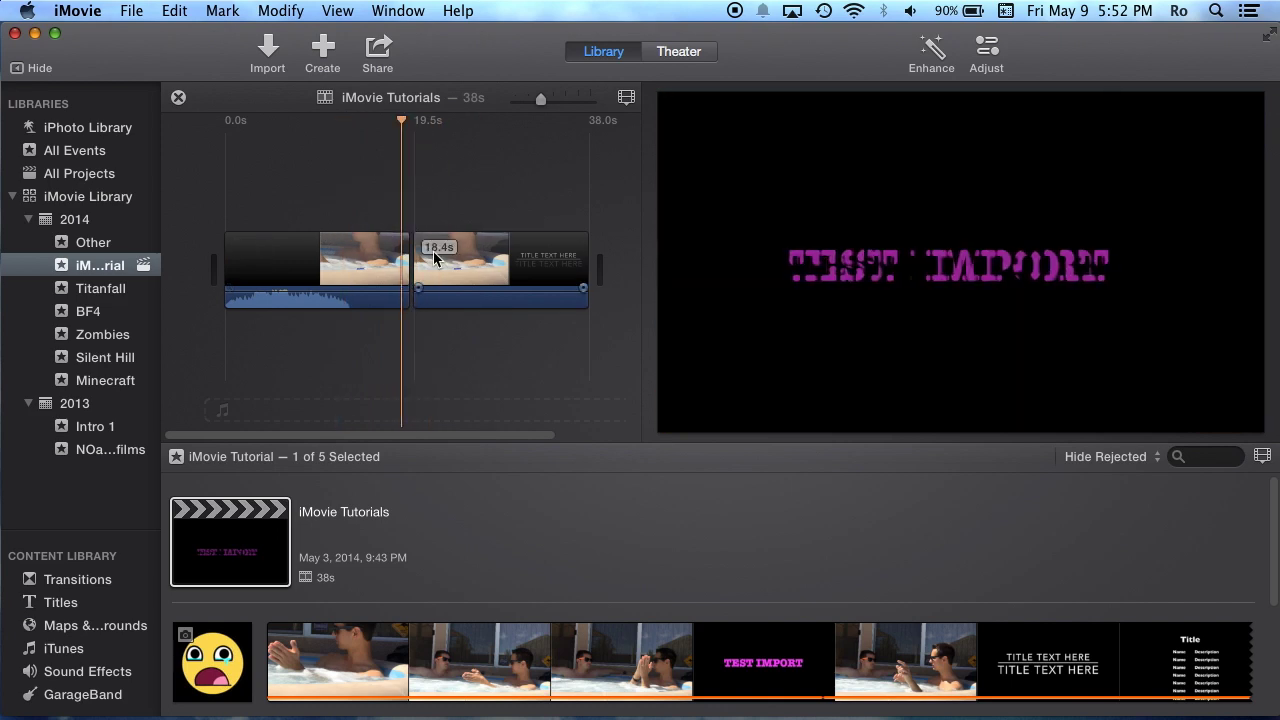
click(342, 185)
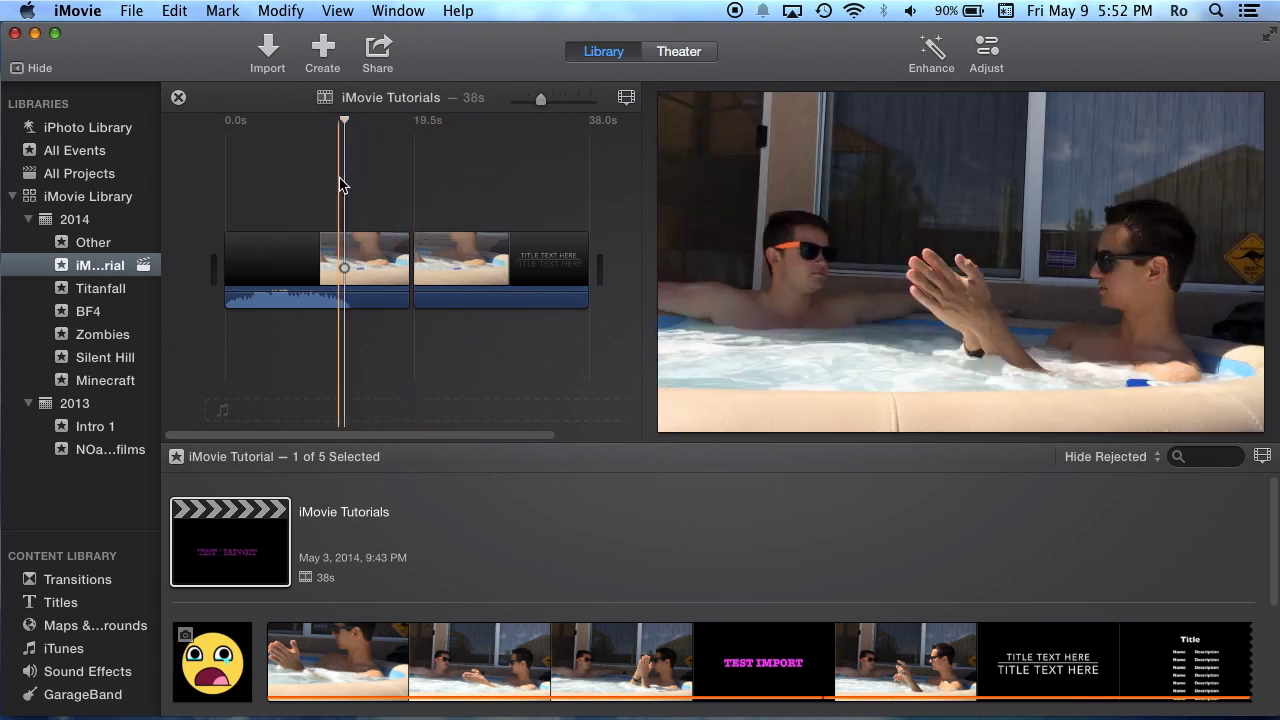
click(70, 15)
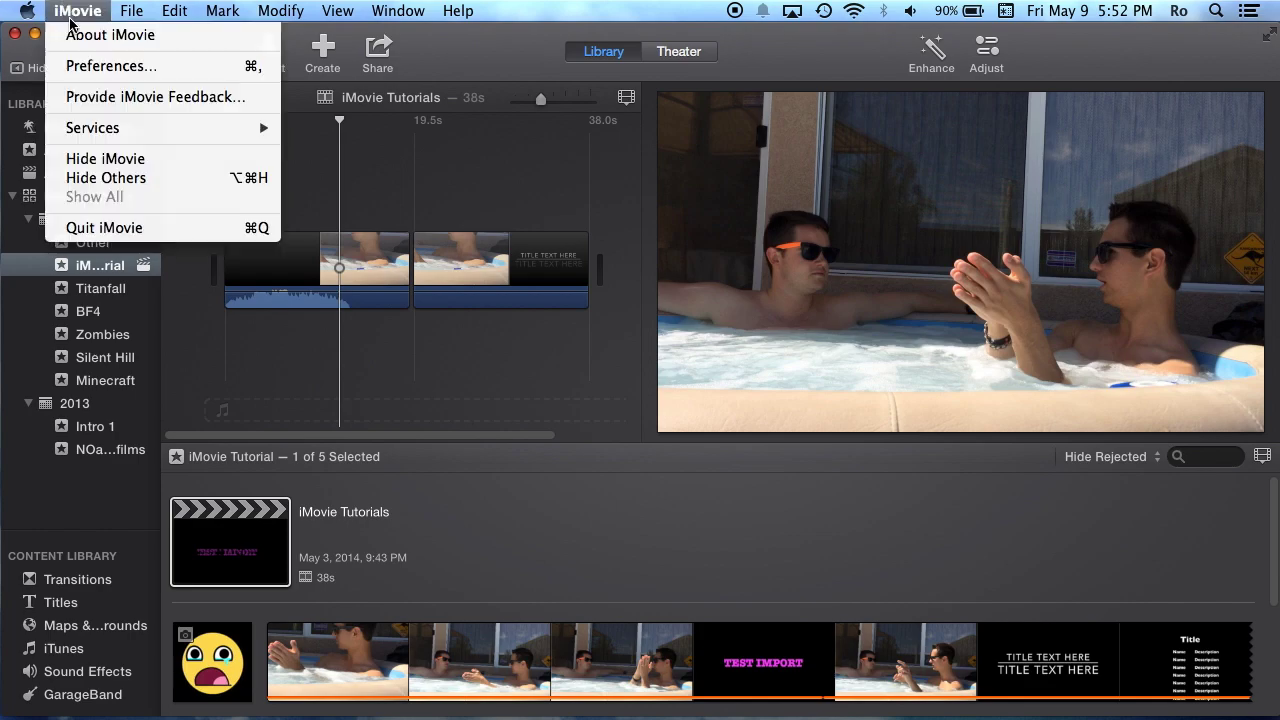
click(104, 227)
drag(435, 318, 616, 502)
mouse_move(3, 355)
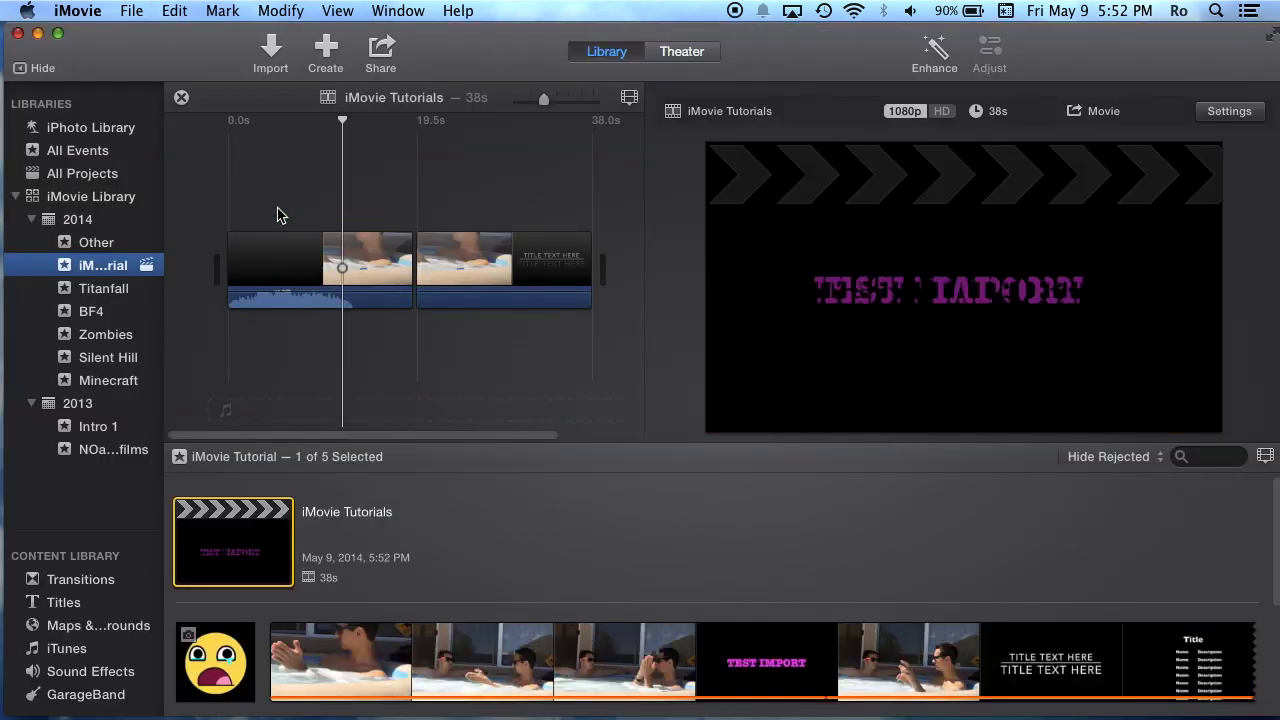
click(390, 206)
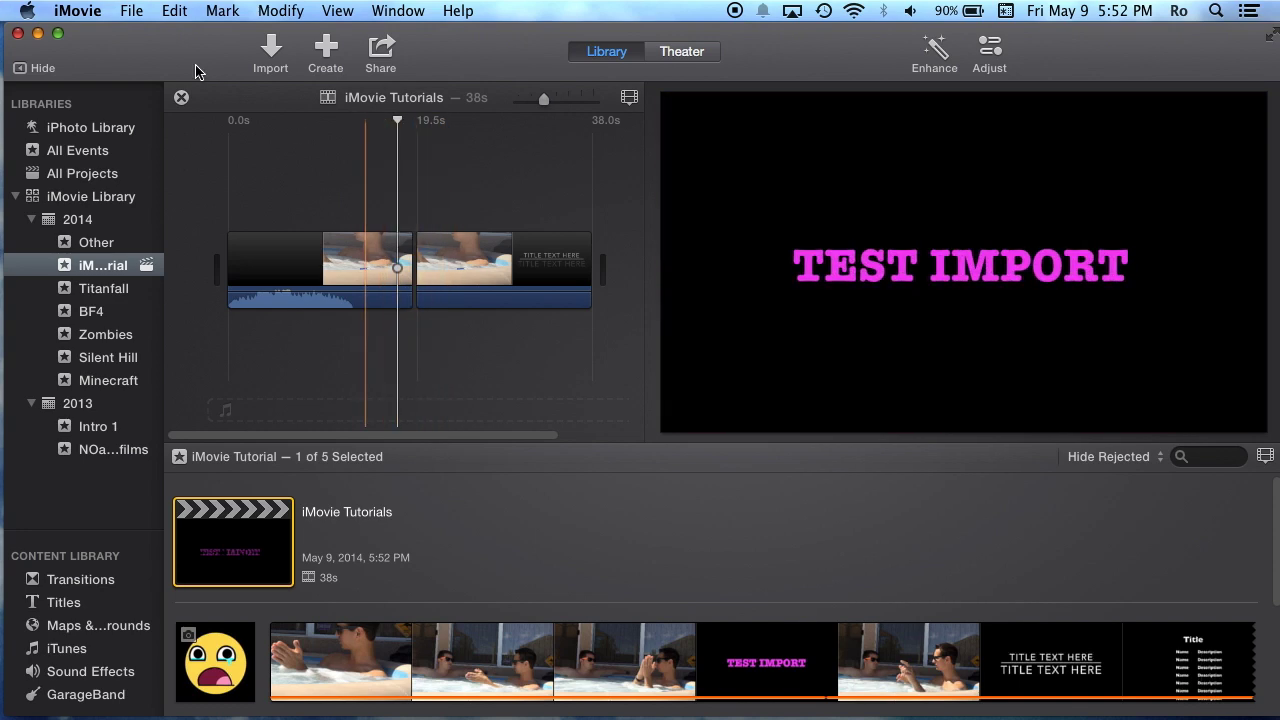
click(131, 10)
click(394, 202)
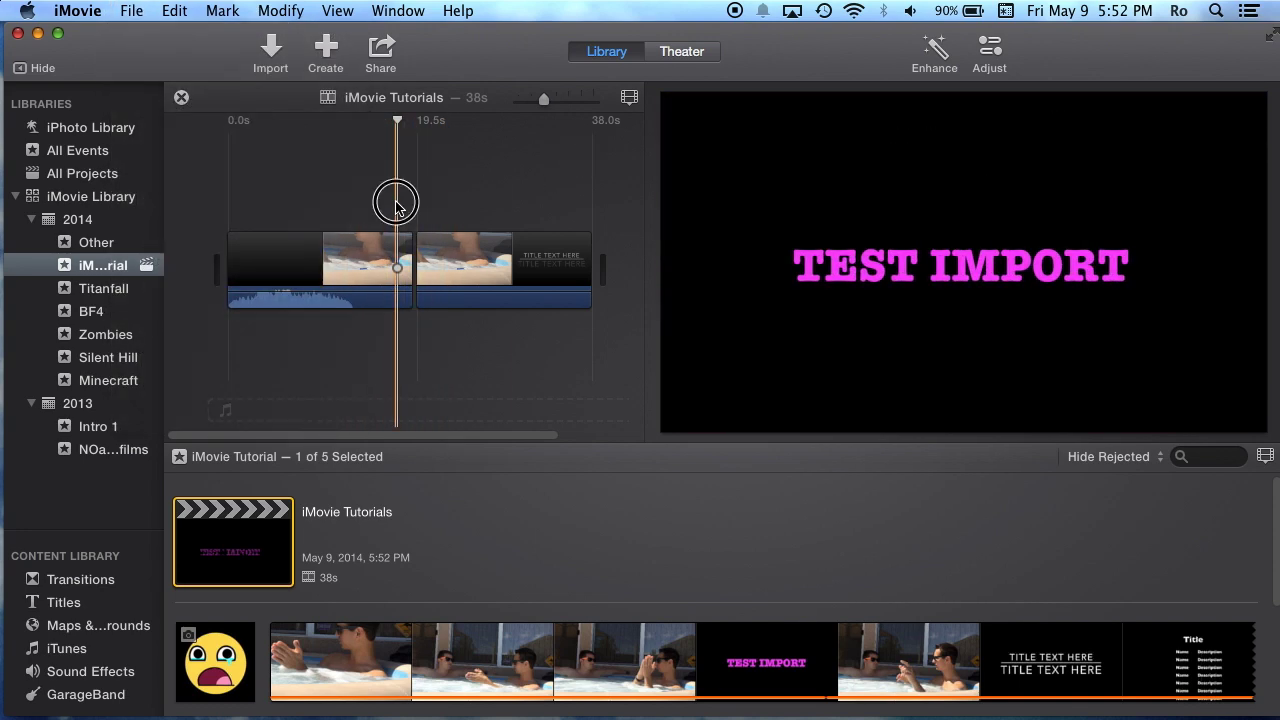
drag(405, 212, 477, 329)
click(376, 151)
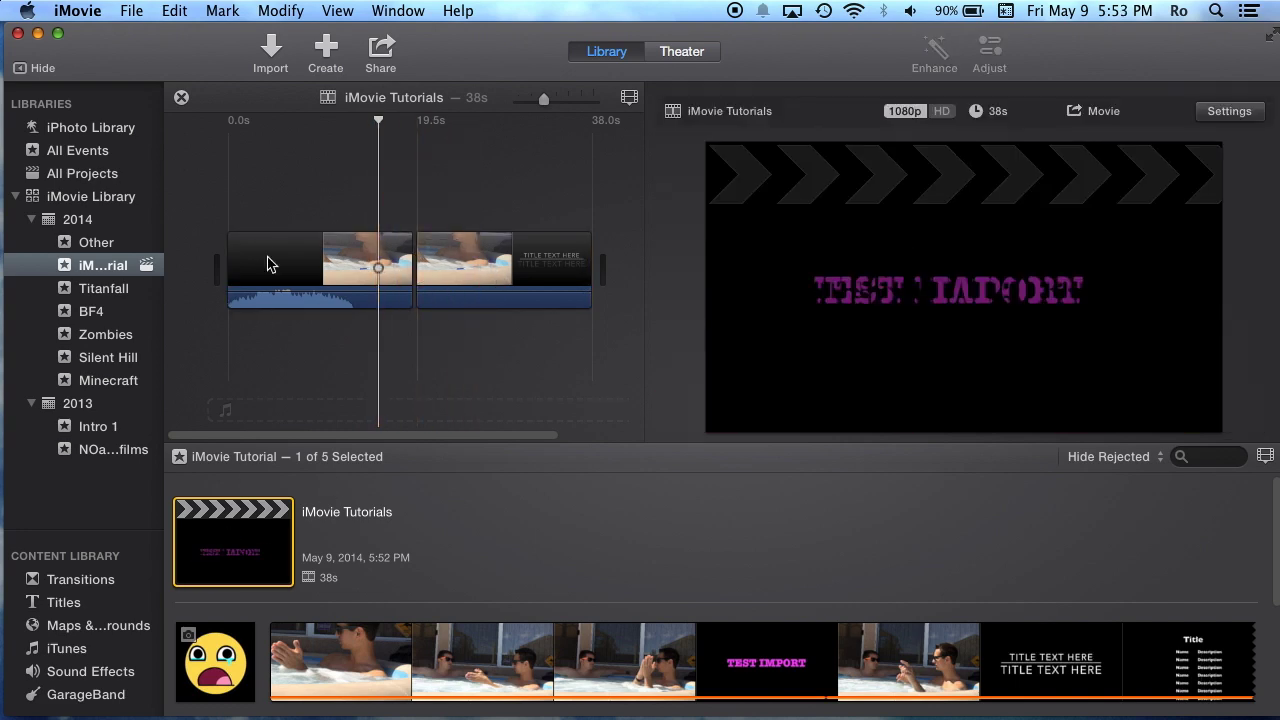
click(296, 169)
click(303, 214)
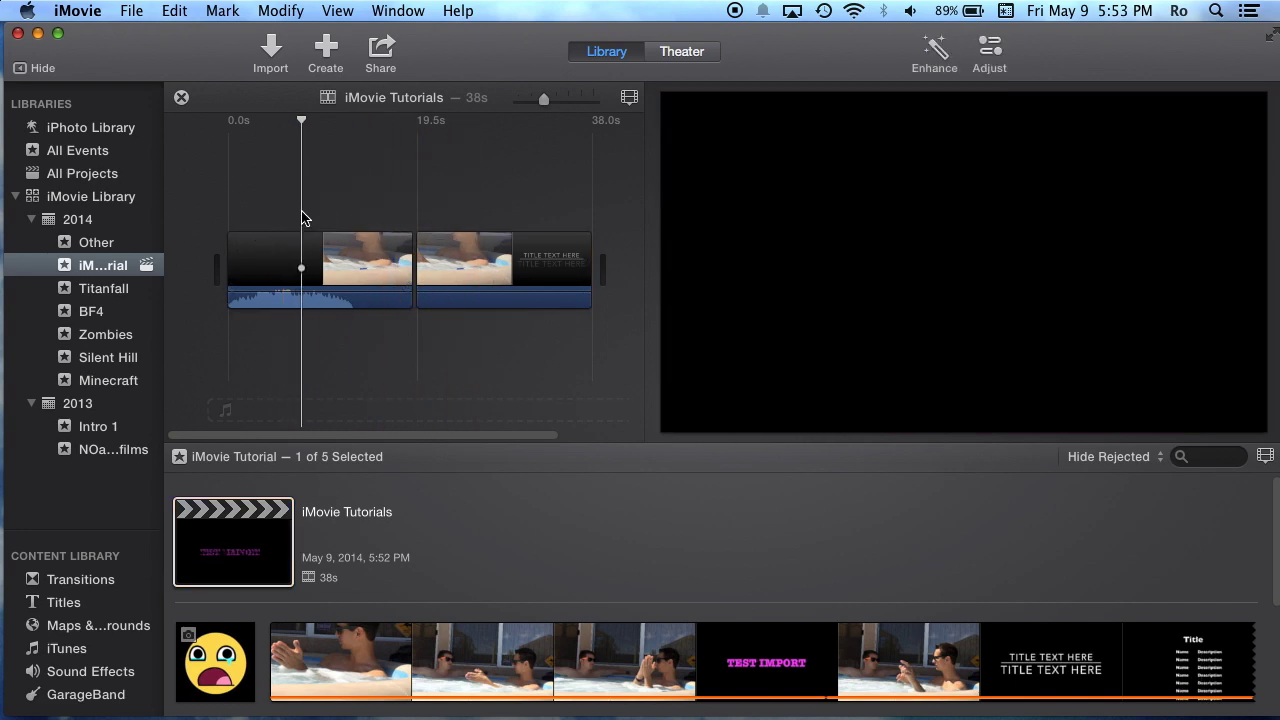
click(429, 197)
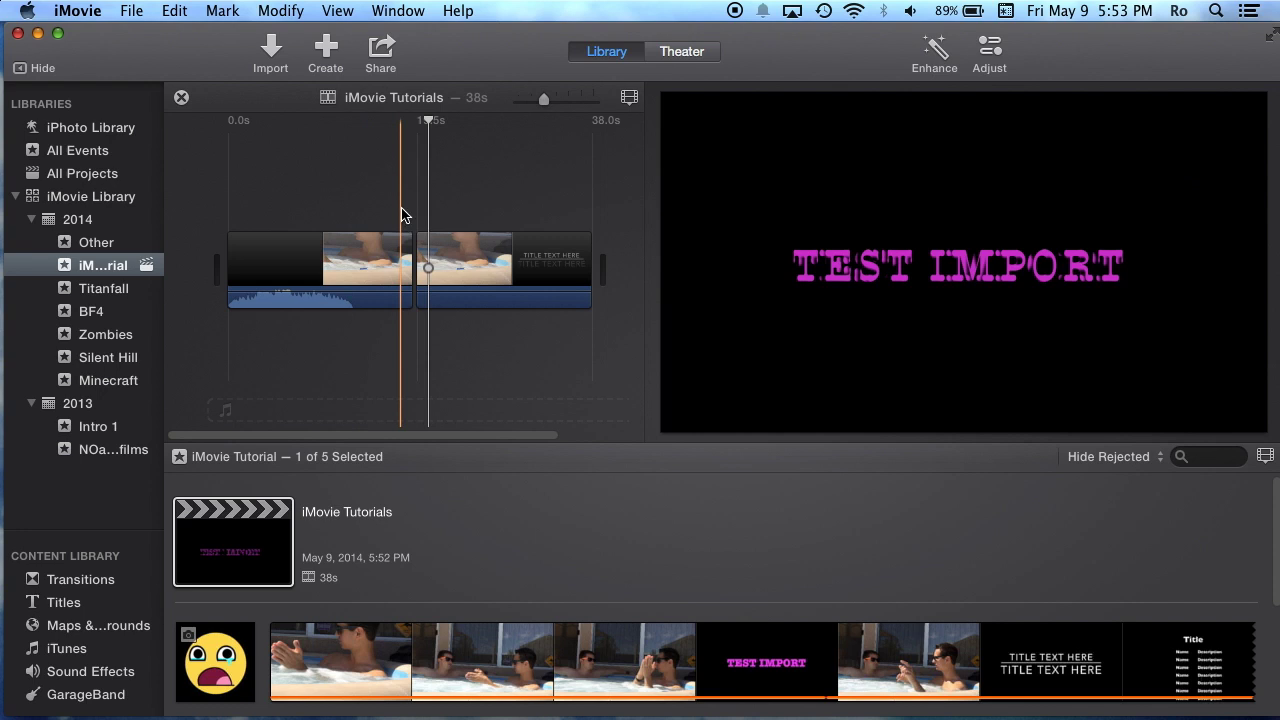
key(space)
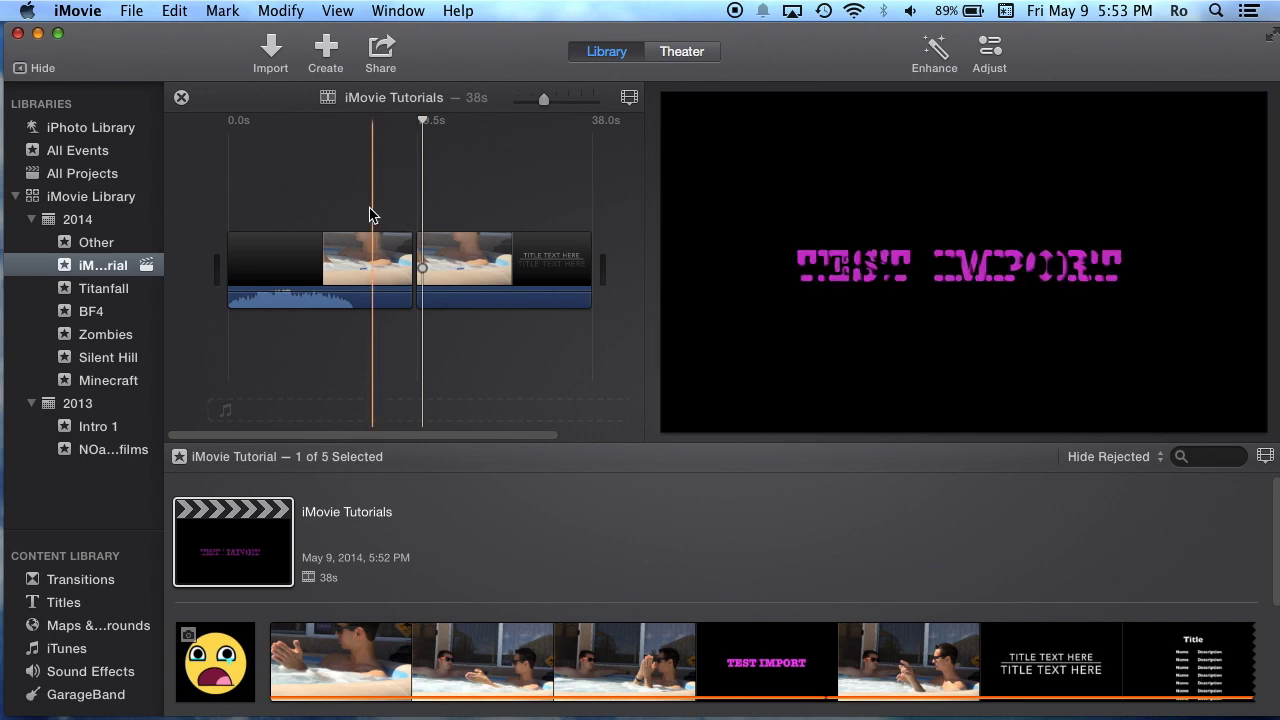
click(364, 214)
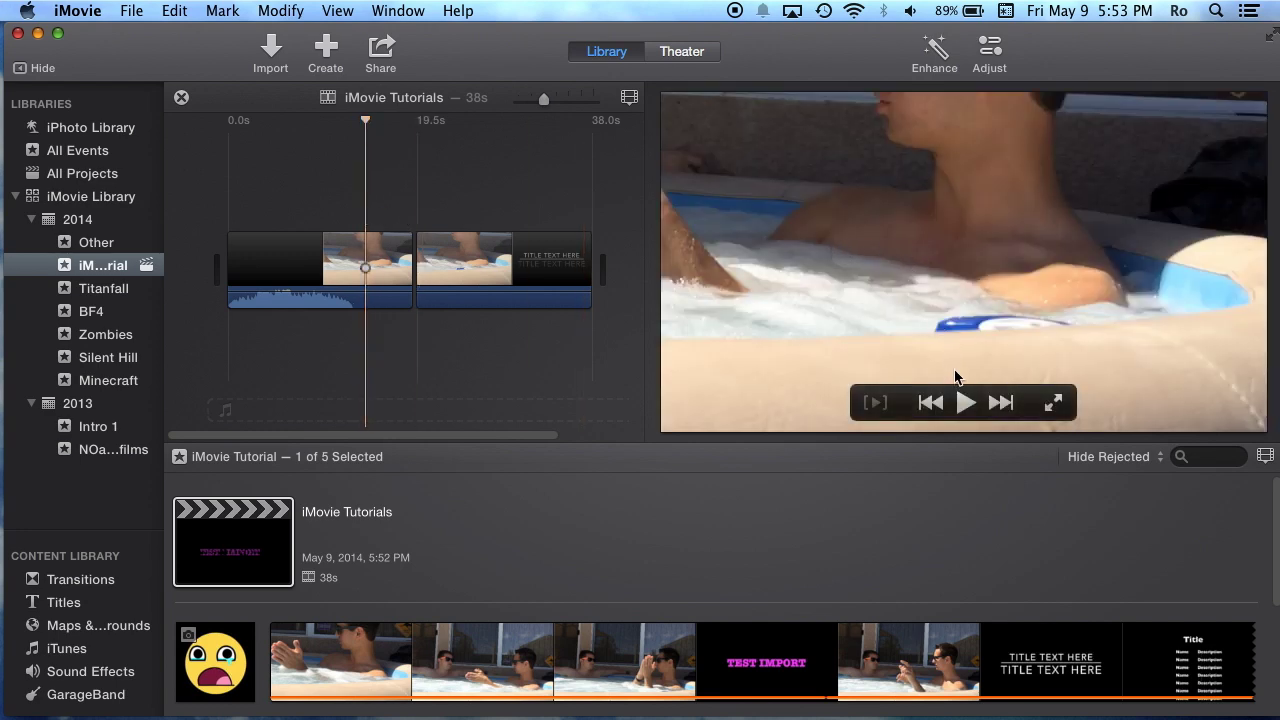
click(966, 402)
click(966, 402)
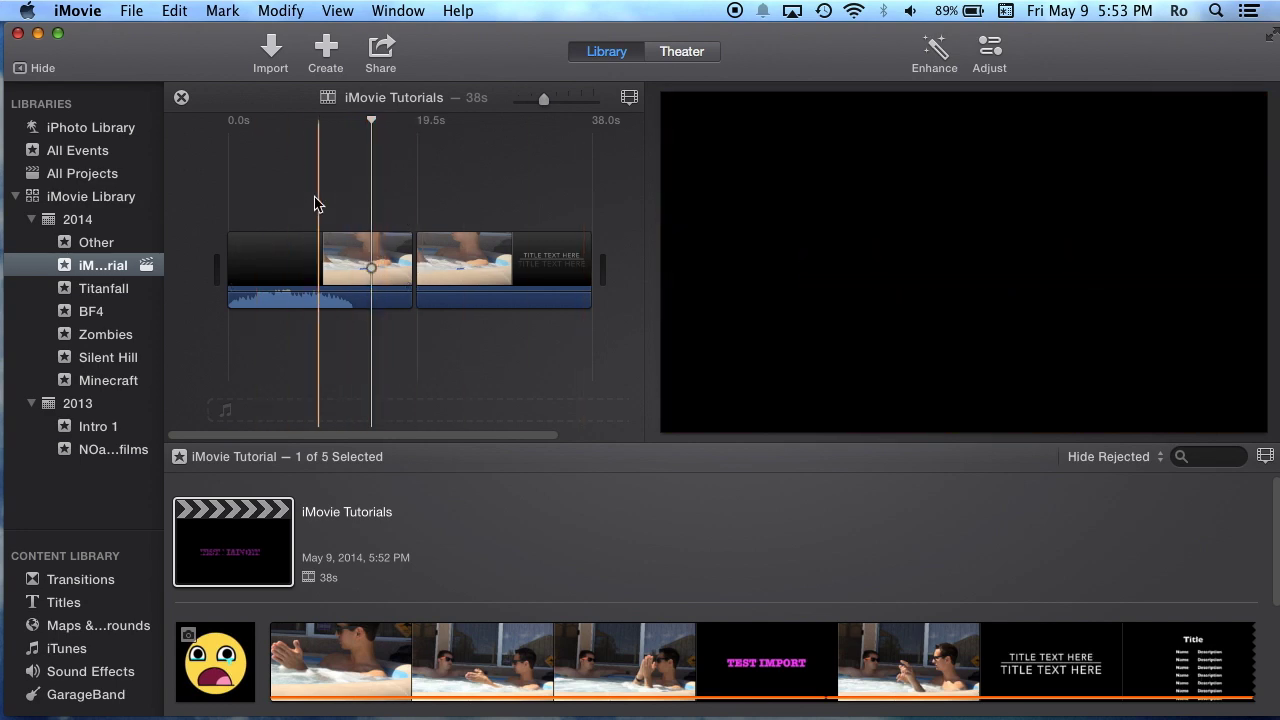
click(318, 206)
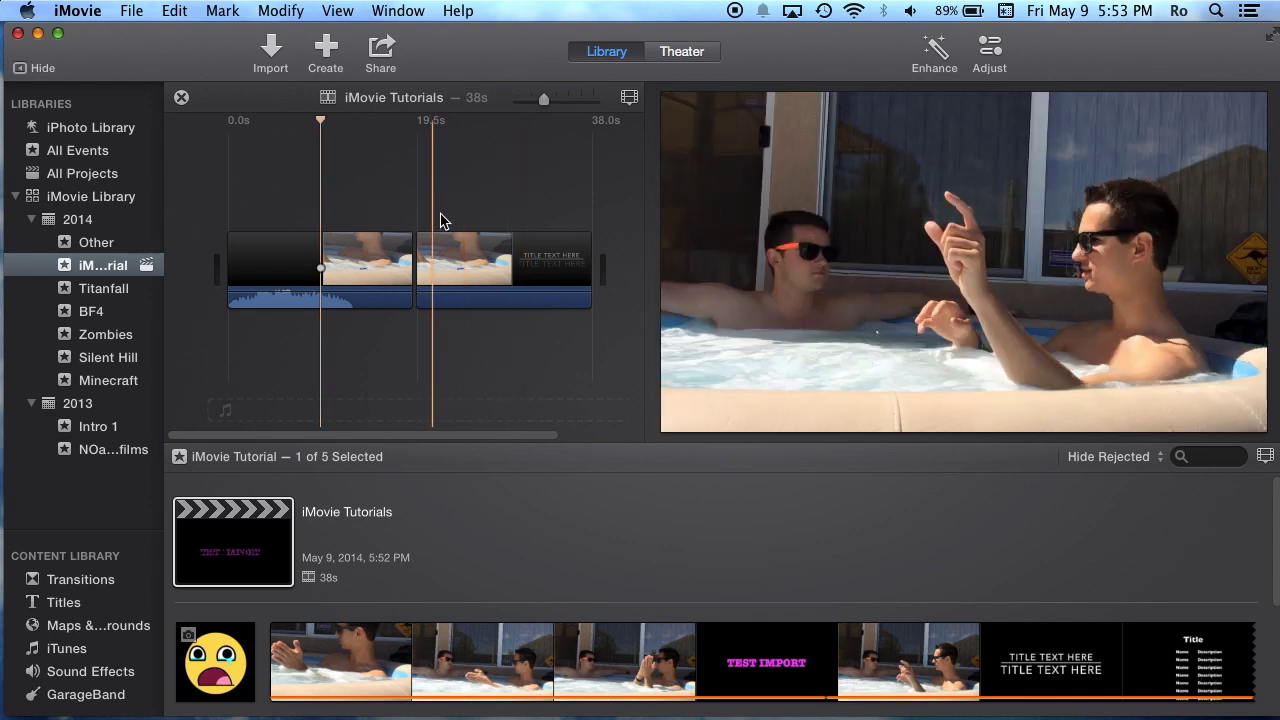
click(492, 228)
key(space)
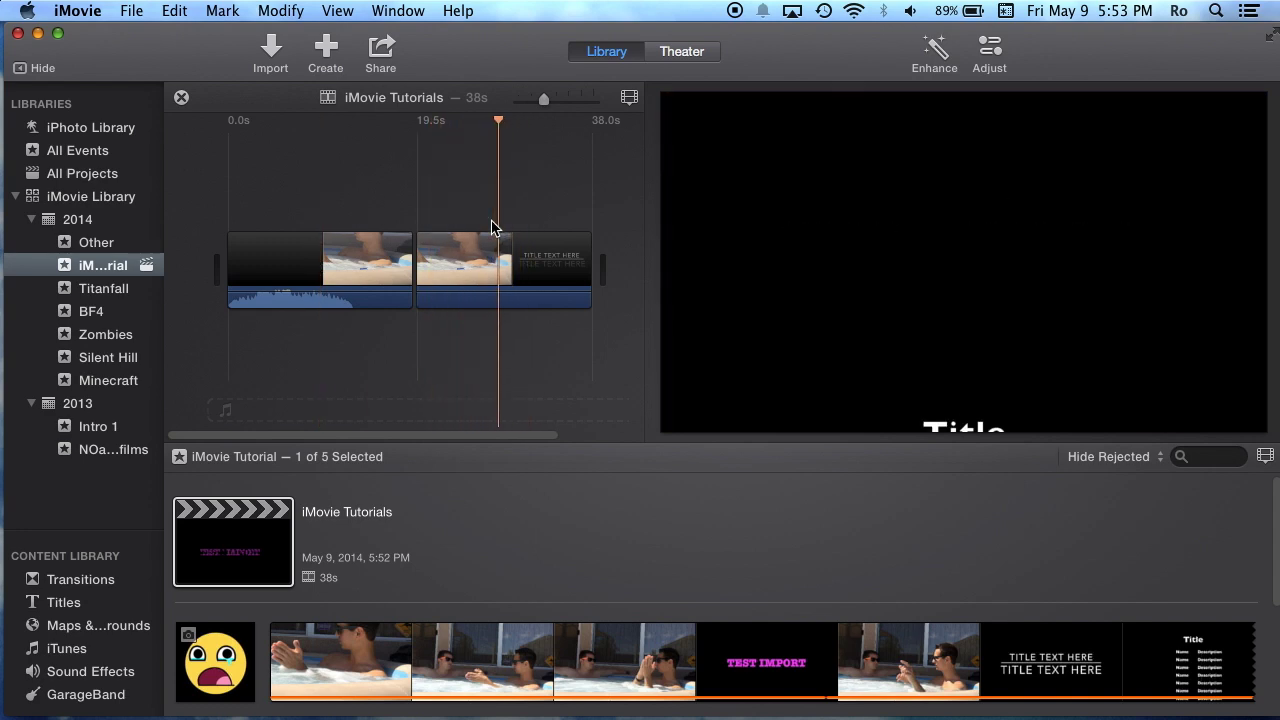
click(497, 228)
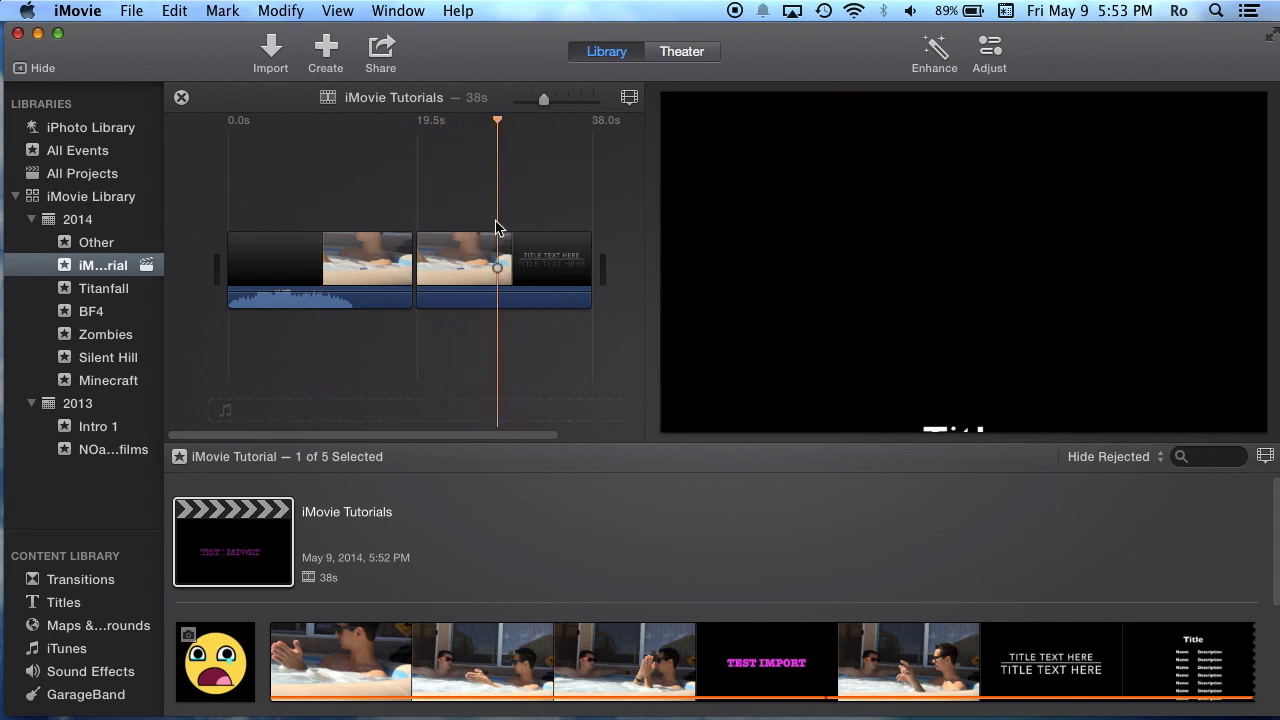
click(457, 638)
key(space)
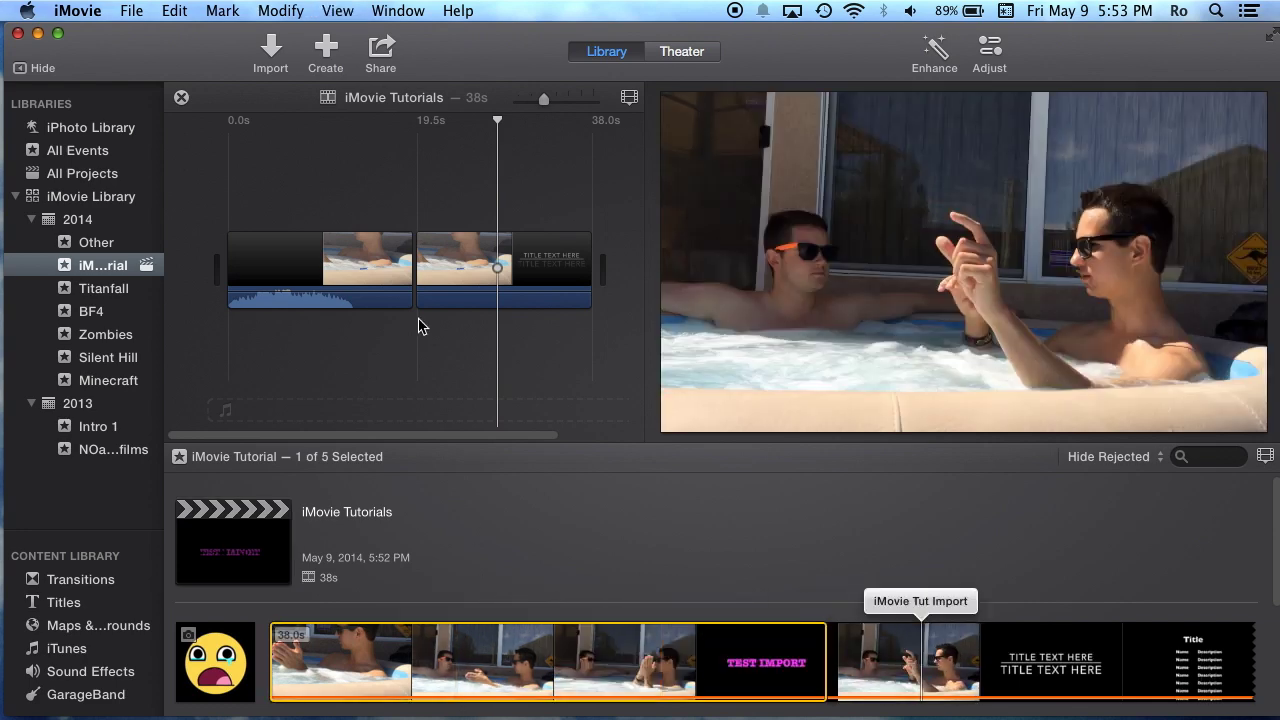
click(421, 330)
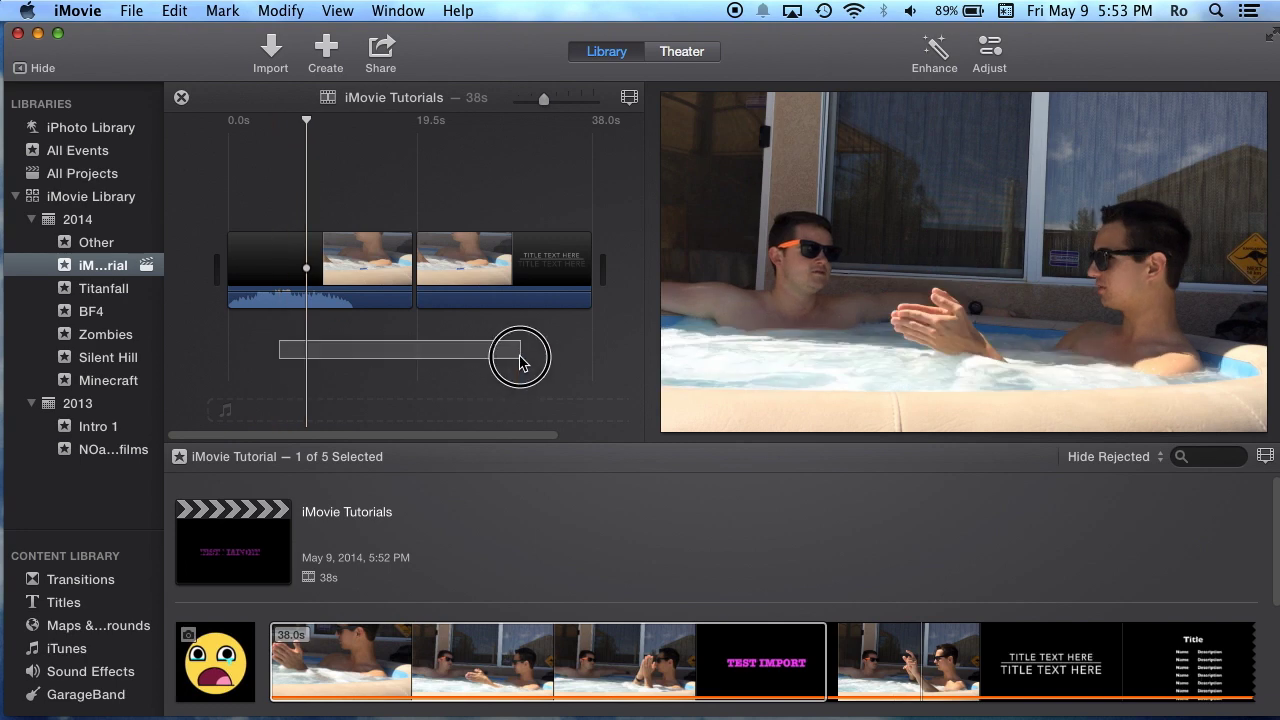
click(327, 157)
click(430, 245)
scroll(486, 386, right, 3)
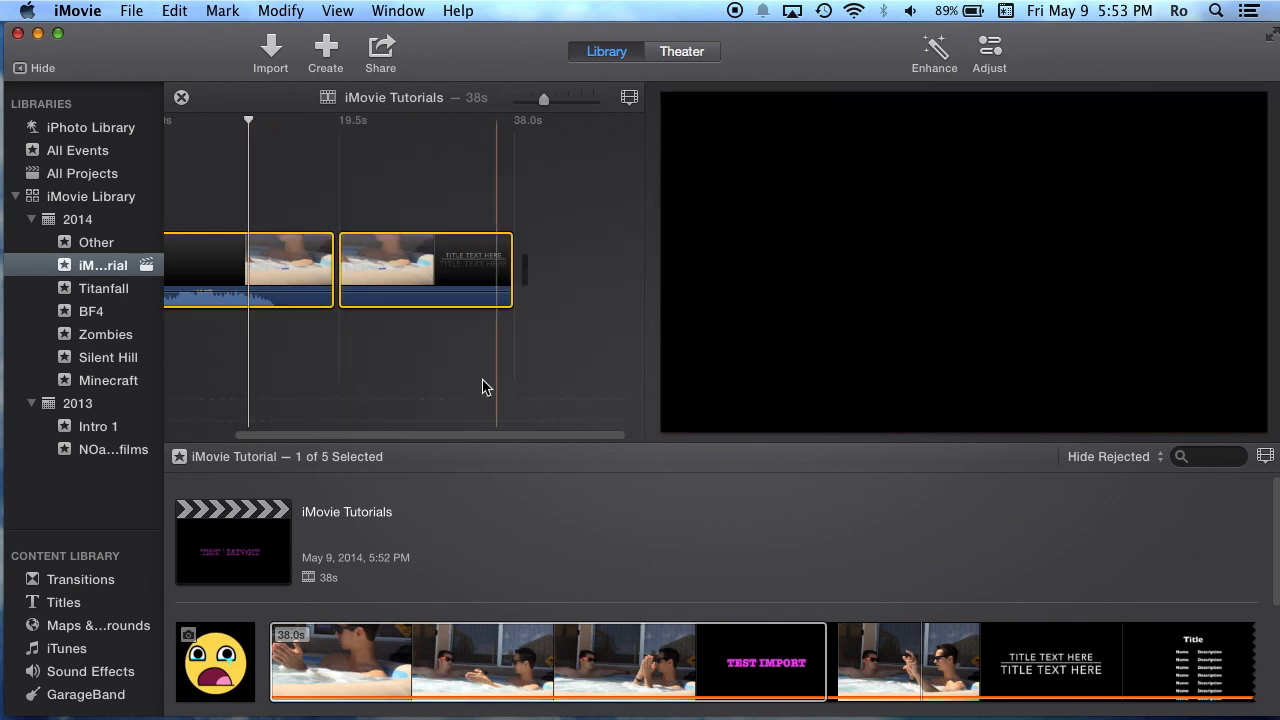
click(394, 206)
drag(335, 170, 155, 175)
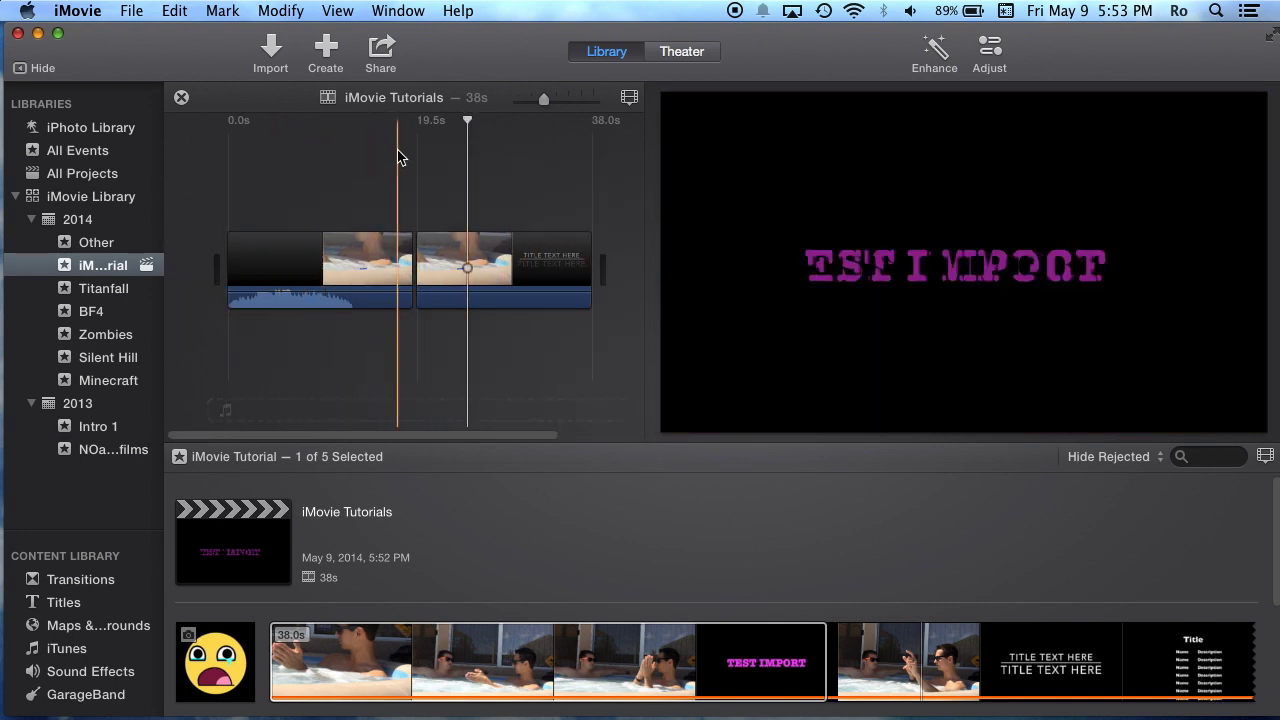
click(450, 157)
click(360, 188)
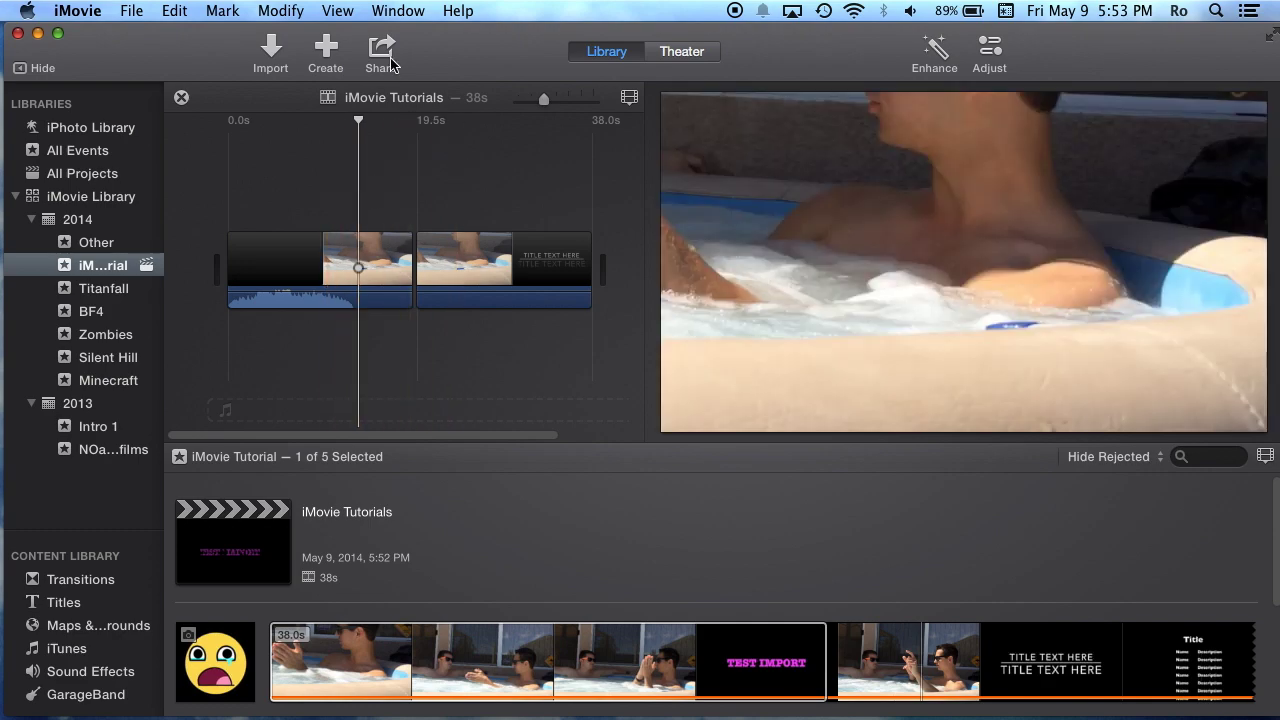
drag(240, 182, 551, 314)
click(557, 354)
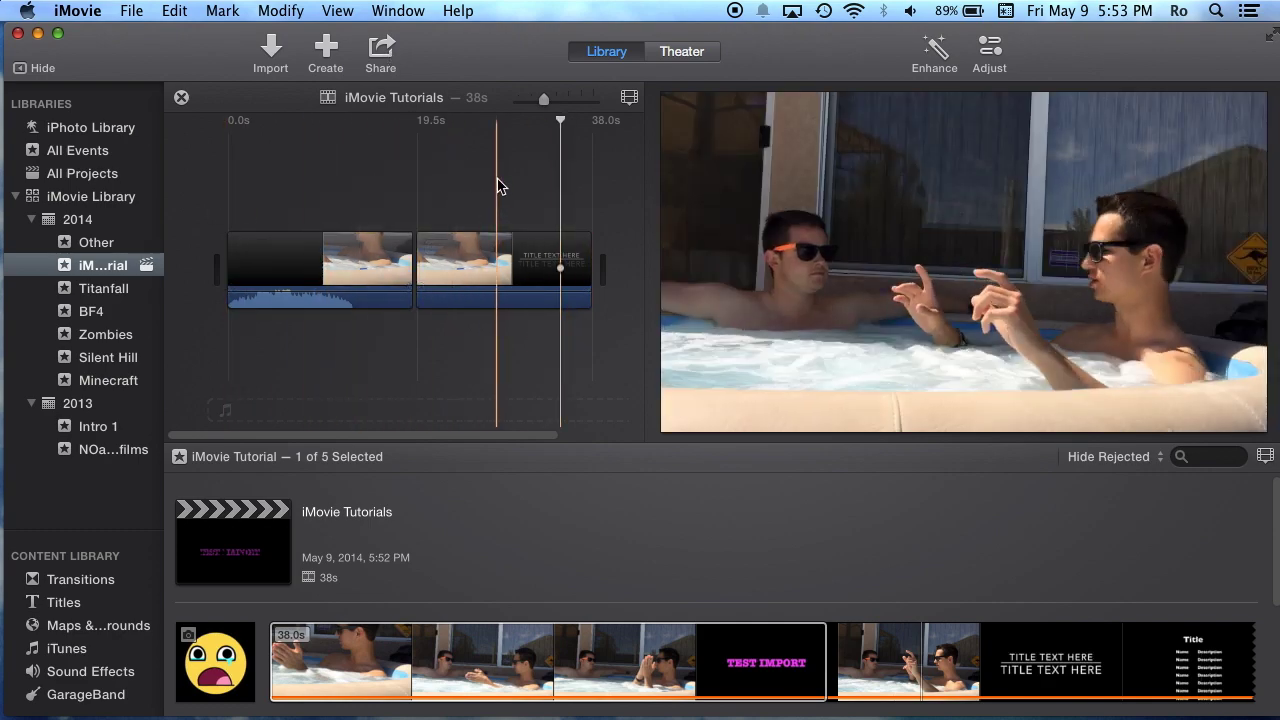
click(331, 252)
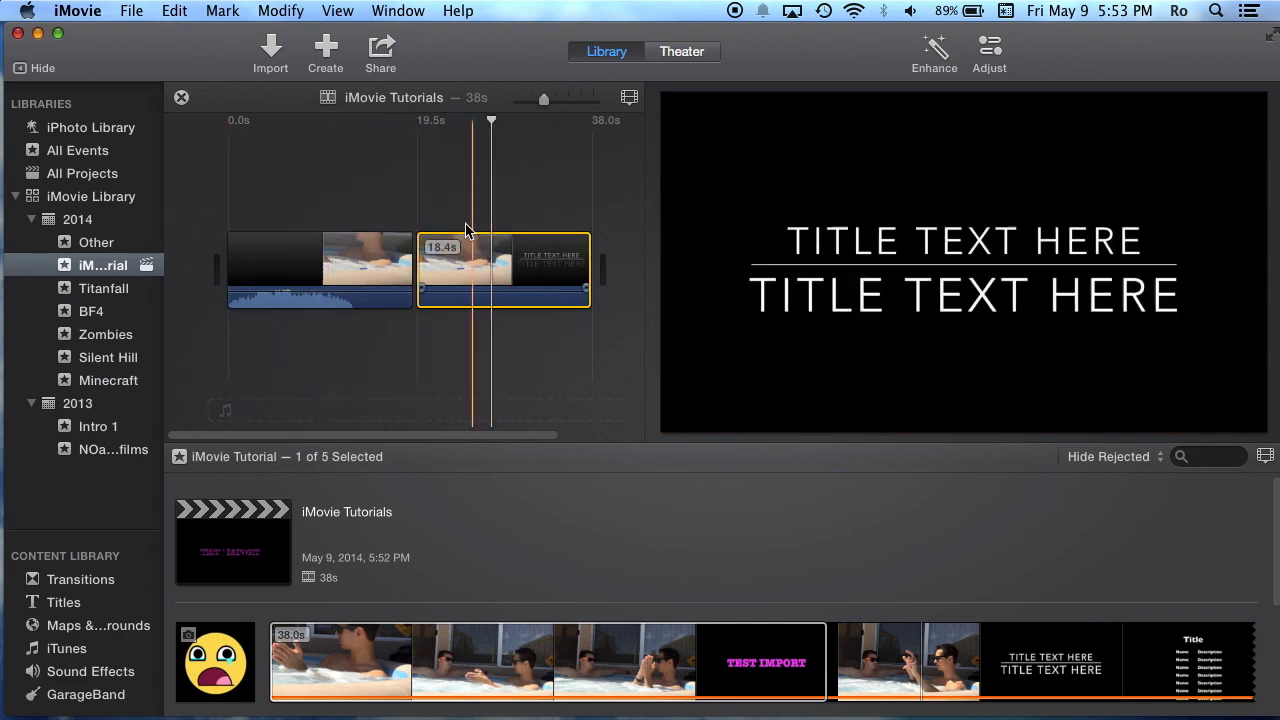
click(442, 170)
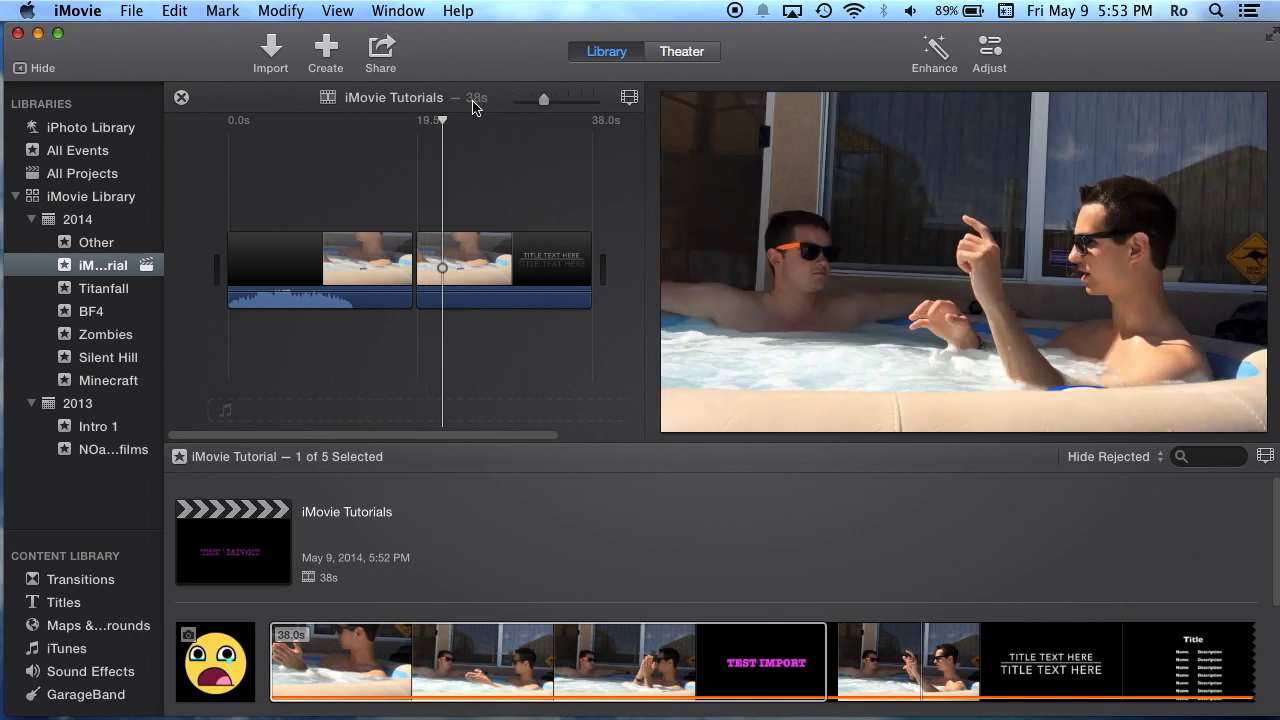
click(622, 616)
Step: Shrink the event browser thumbnails and set them to 10 seconds per thumbnail, leaving waveforms hidden
scroll(925, 668, down, 1)
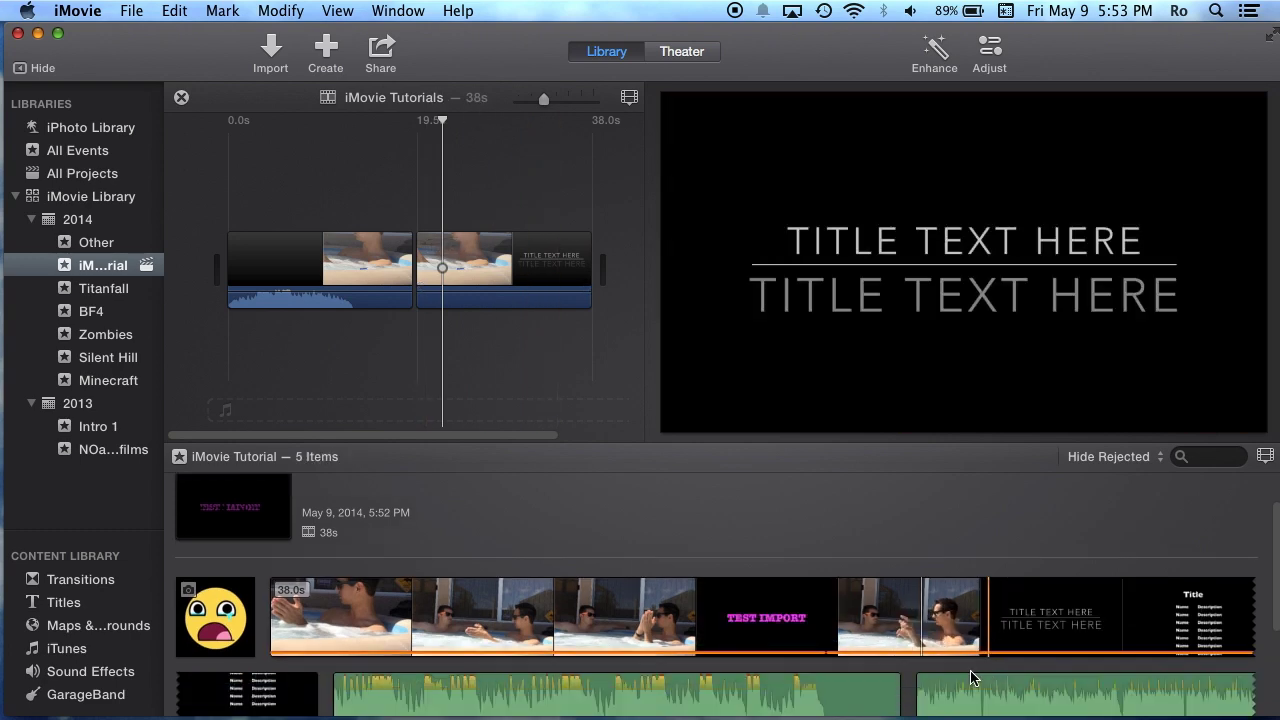
scroll(925, 668, up, 1)
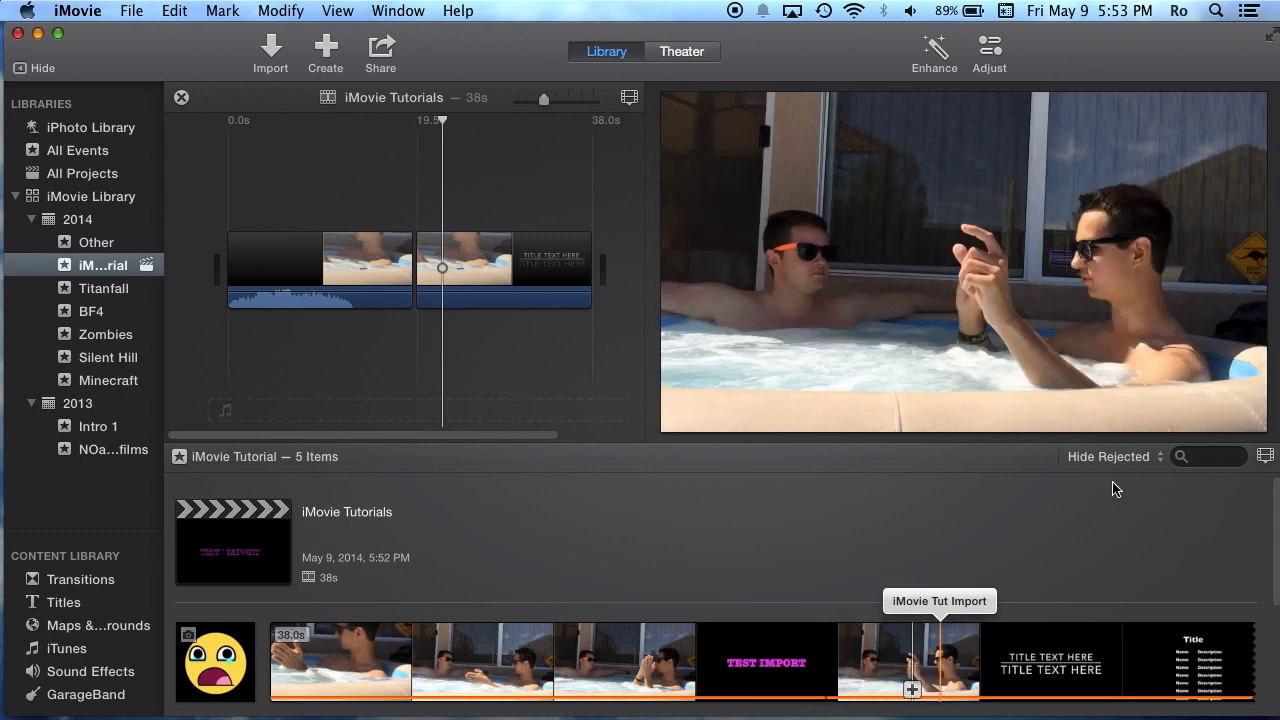
click(1266, 460)
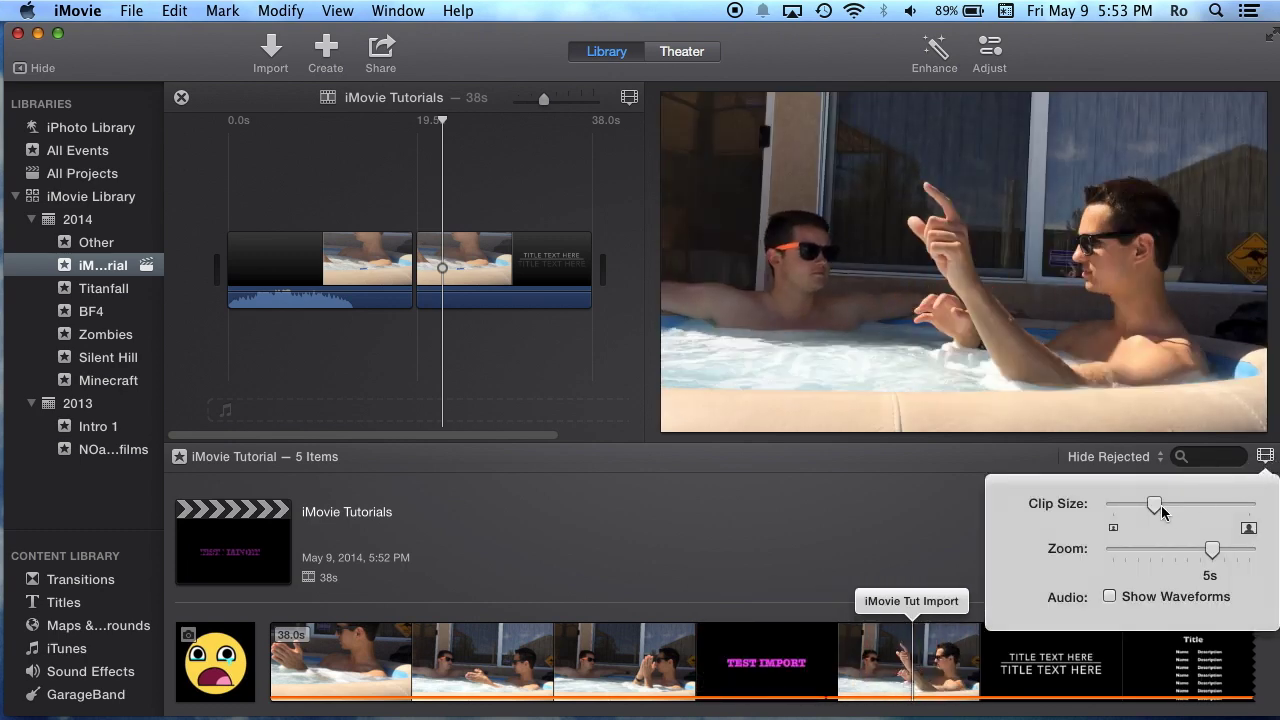
drag(1165, 508, 1108, 518)
click(1214, 550)
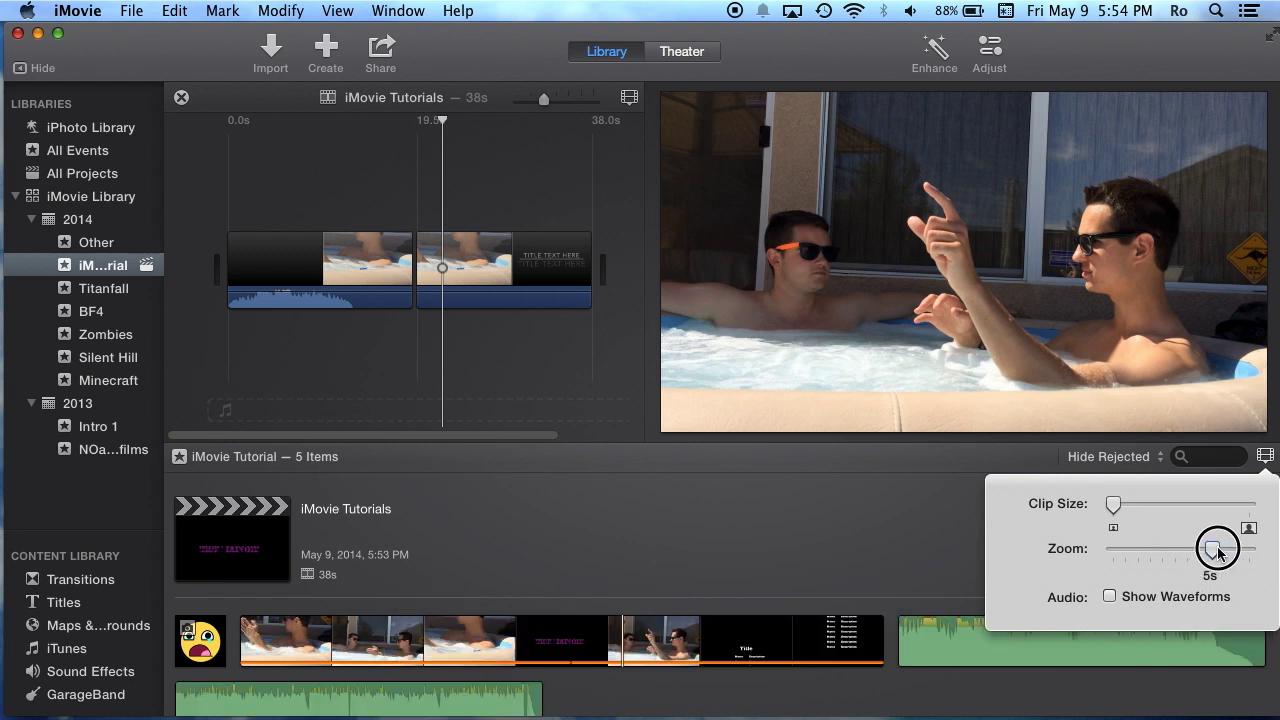
drag(1218, 552, 1203, 552)
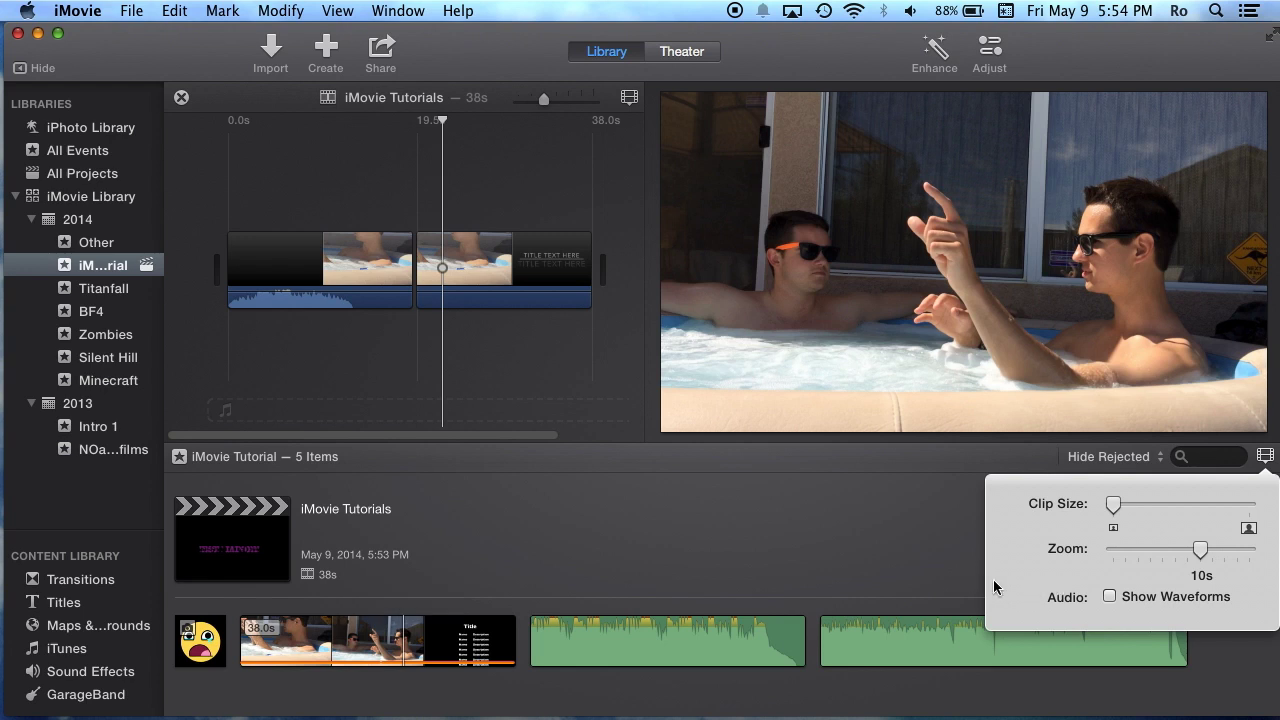
click(1110, 597)
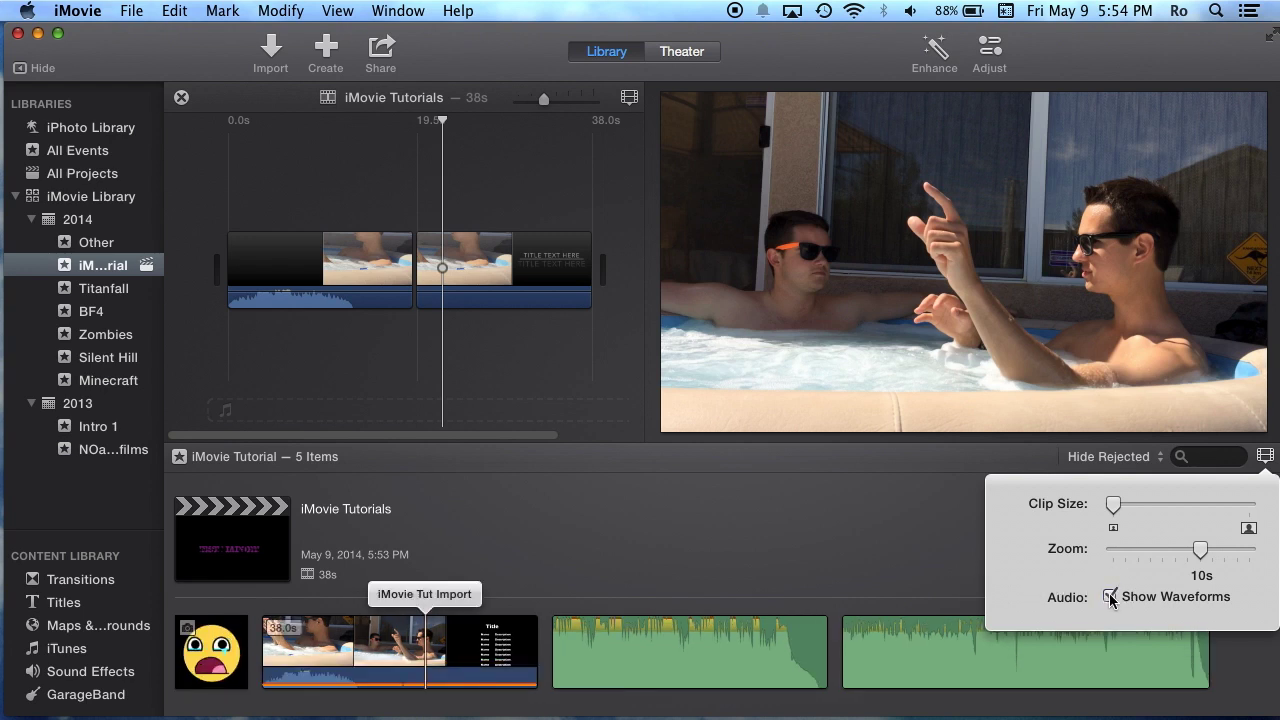
click(1110, 597)
click(917, 592)
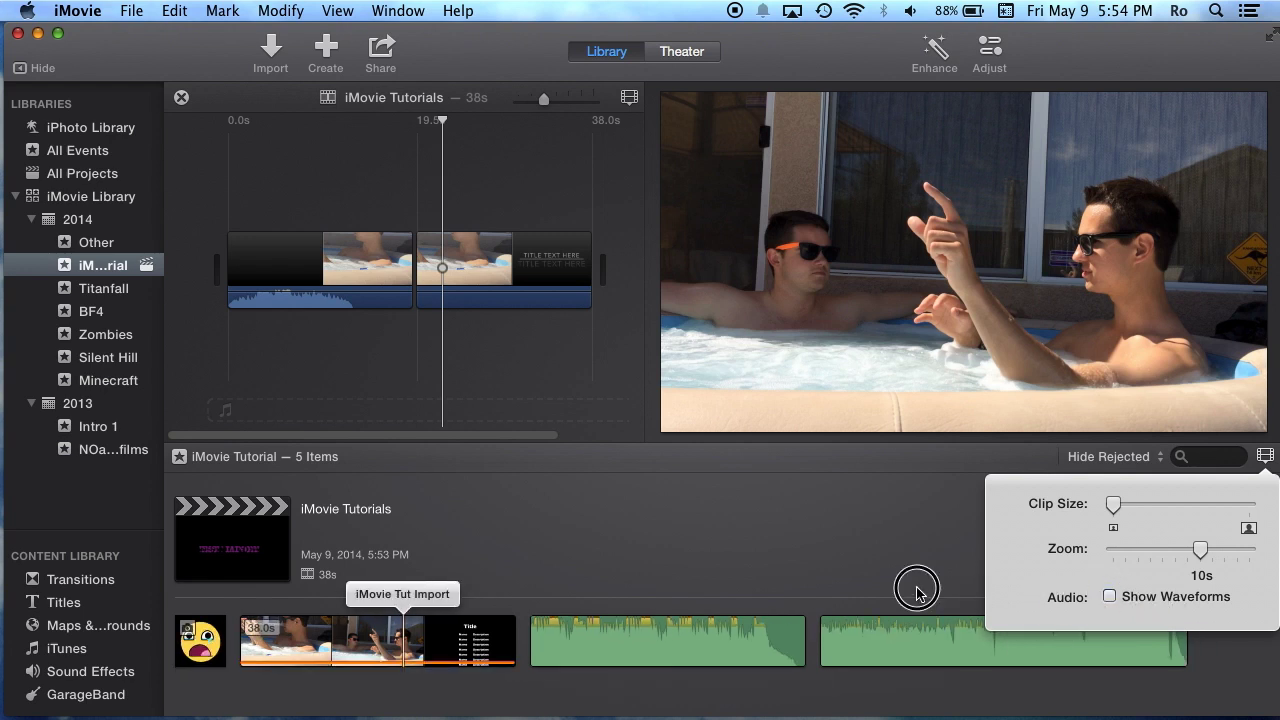
Step: Put the playhead back in the first clip and keep the project's audio waveforms shown
click(399, 194)
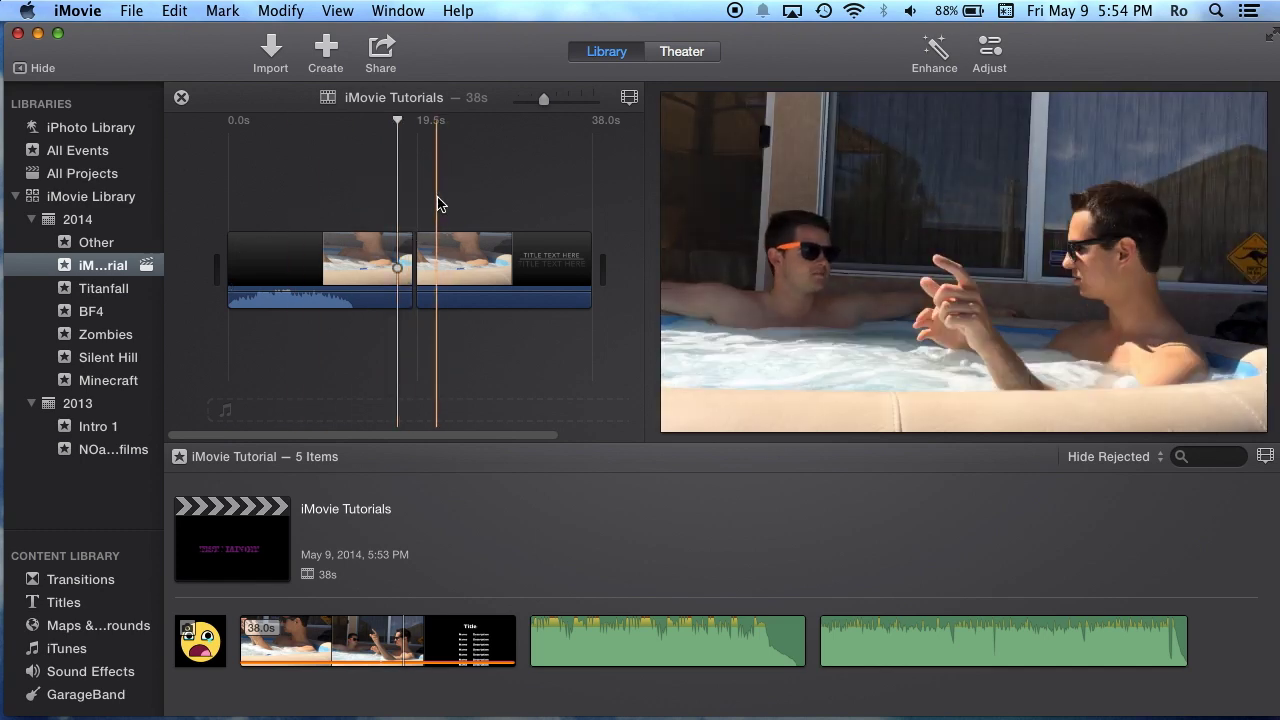
click(369, 208)
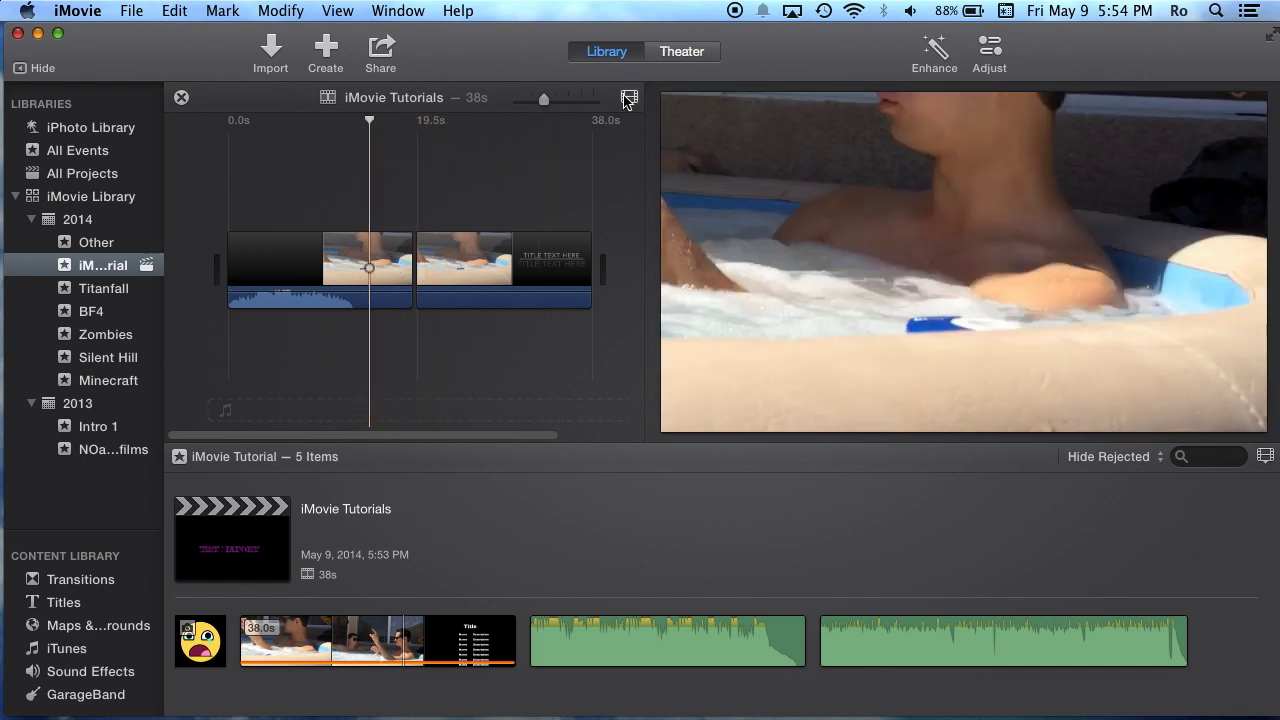
click(628, 99)
click(612, 197)
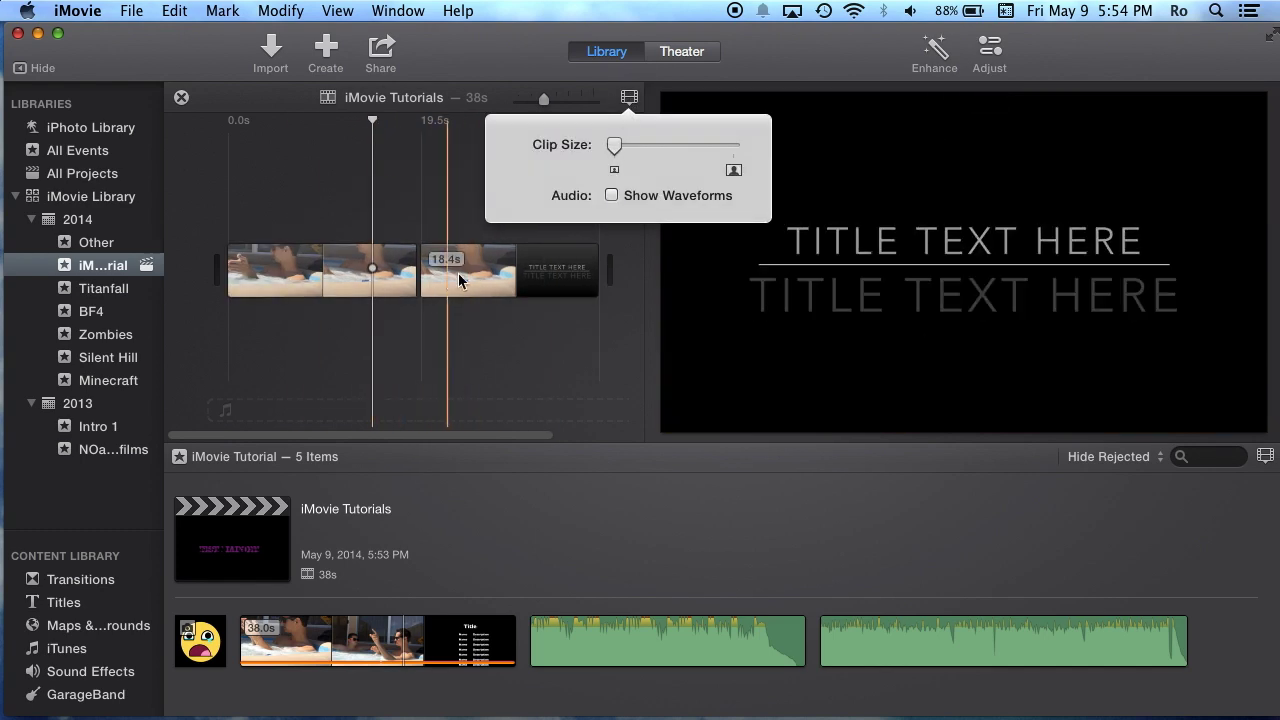
click(611, 195)
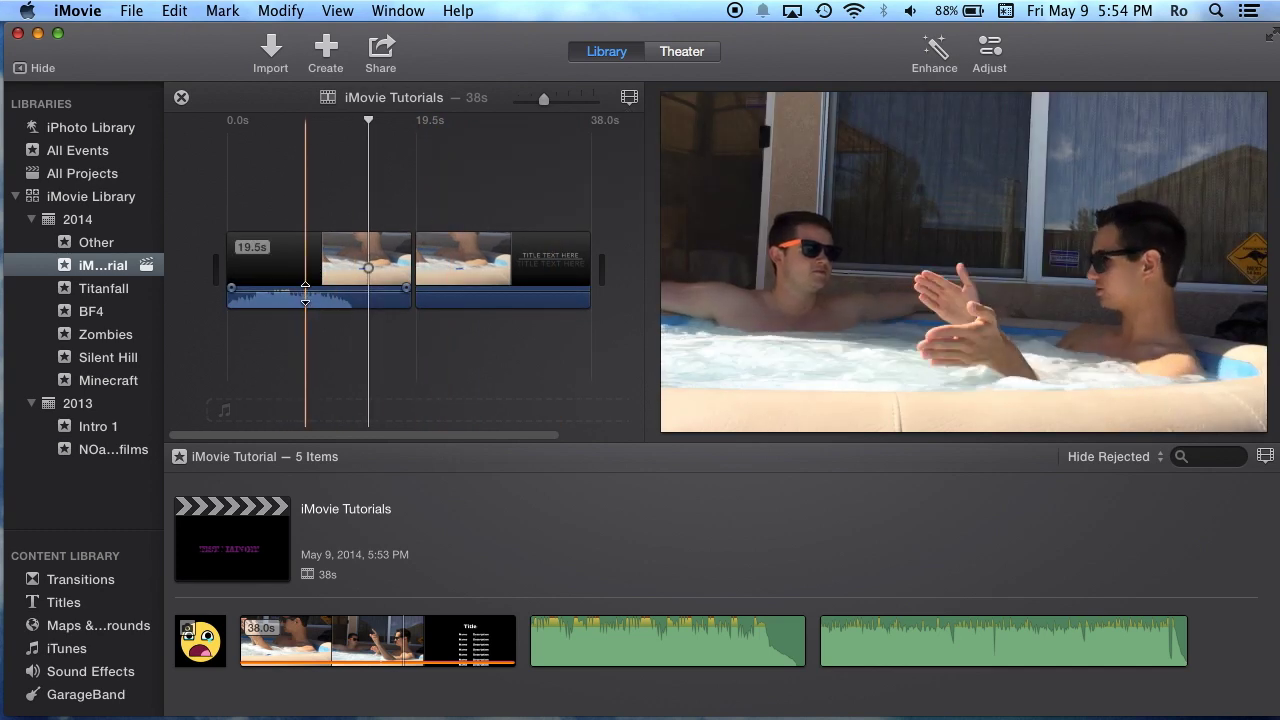
Step: Drag the timeline Clip Size slider slightly left to make the clips smaller
click(629, 98)
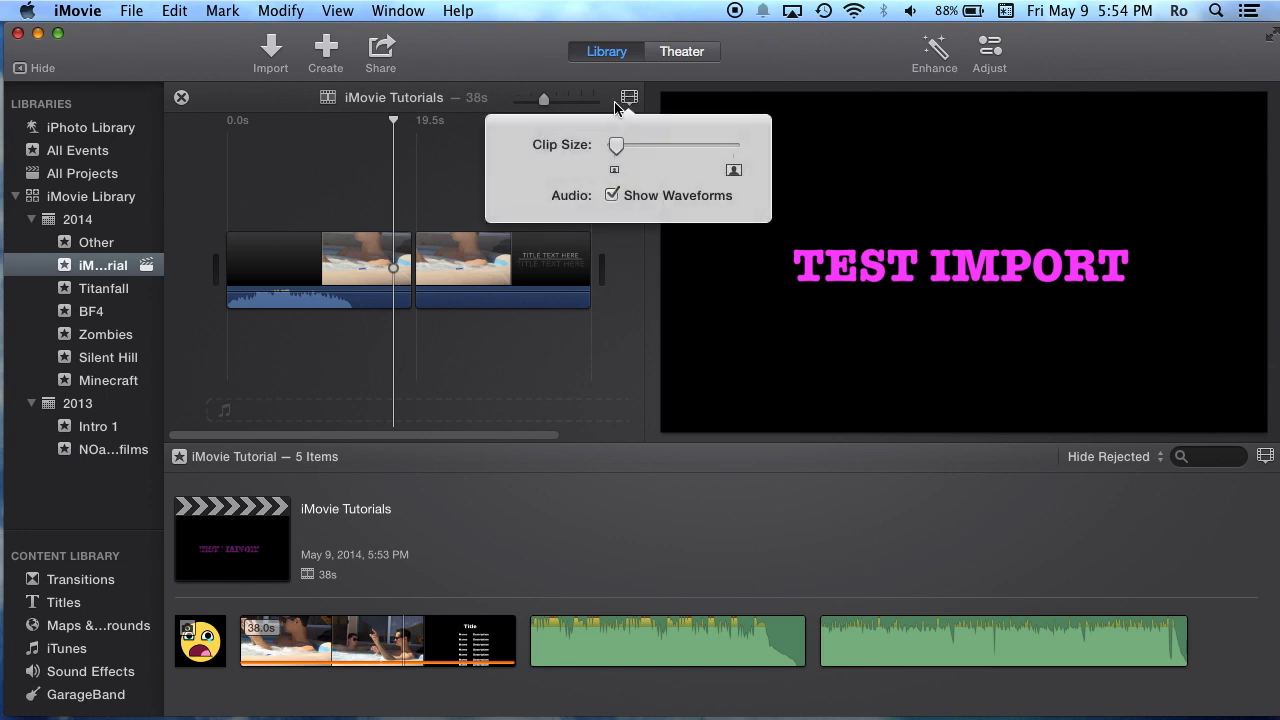
mouse_move(617, 146)
mouse_down()
mouse_move(677, 145)
mouse_move(607, 152)
mouse_up()
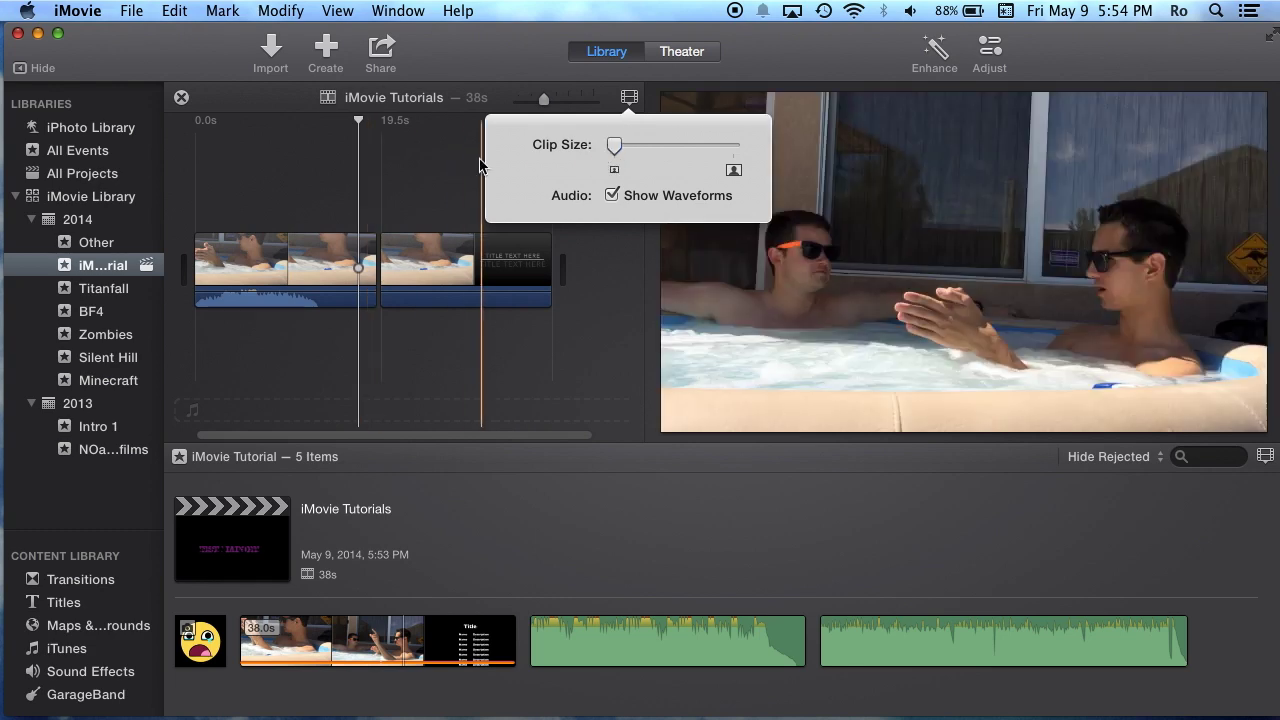
click(343, 178)
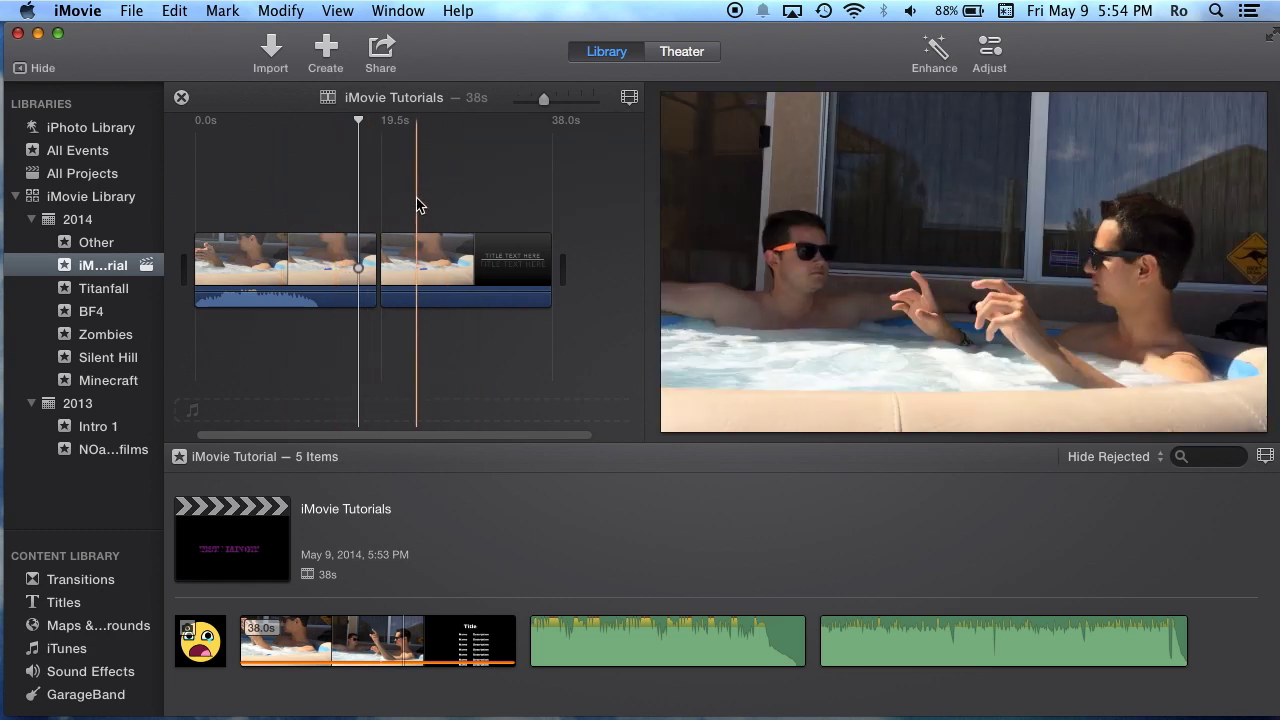
Step: Show the Share destinations (Theater, YouTube, Vimeo, File) after briefly cancelling the File export
click(380, 50)
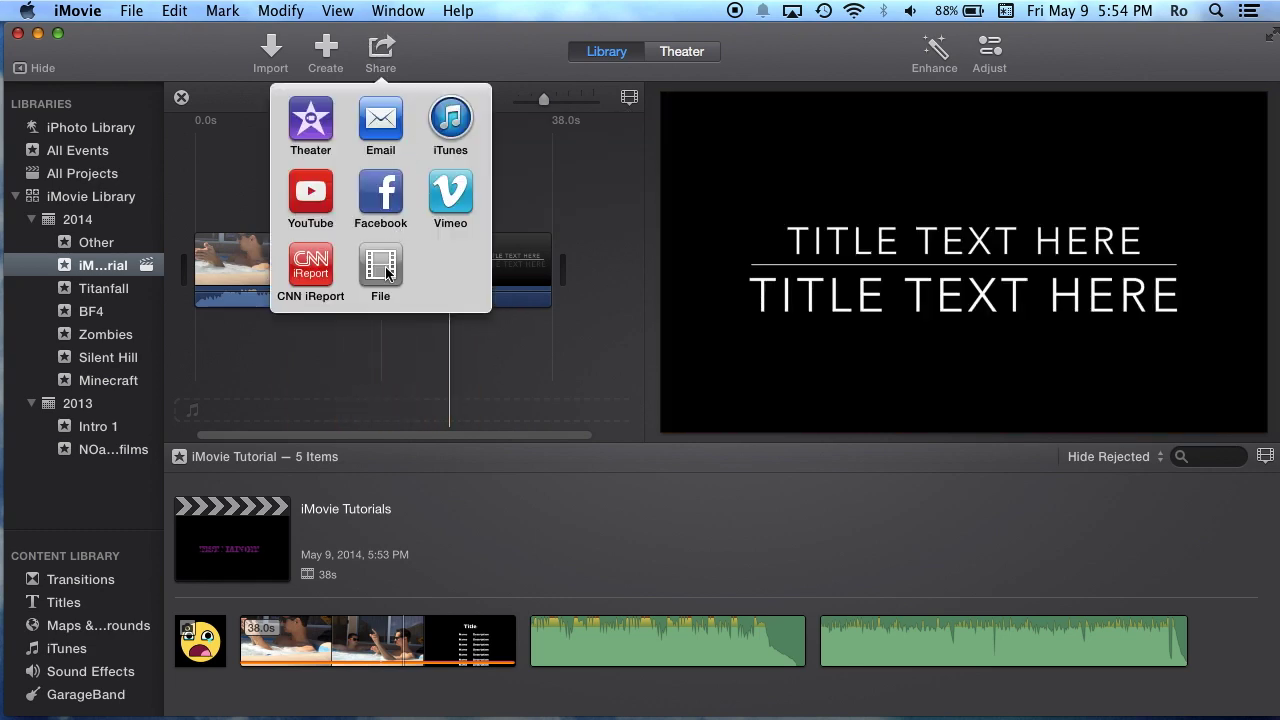
click(381, 266)
click(888, 428)
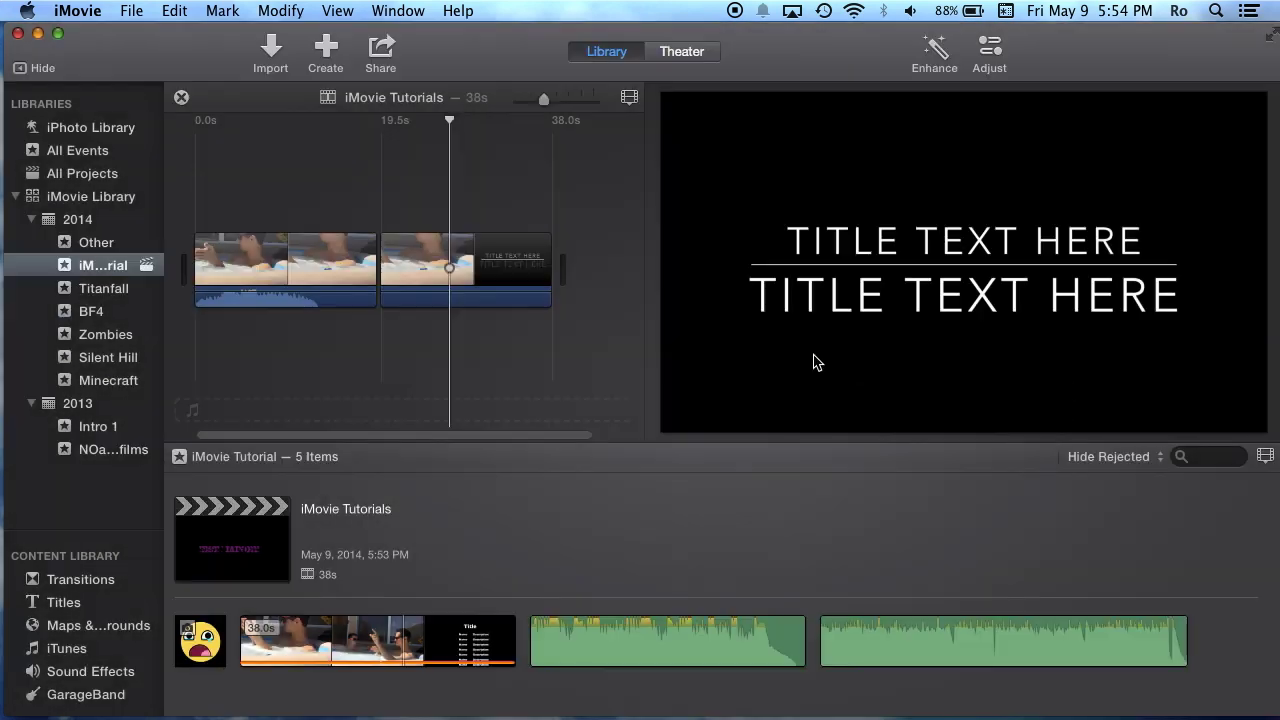
click(380, 55)
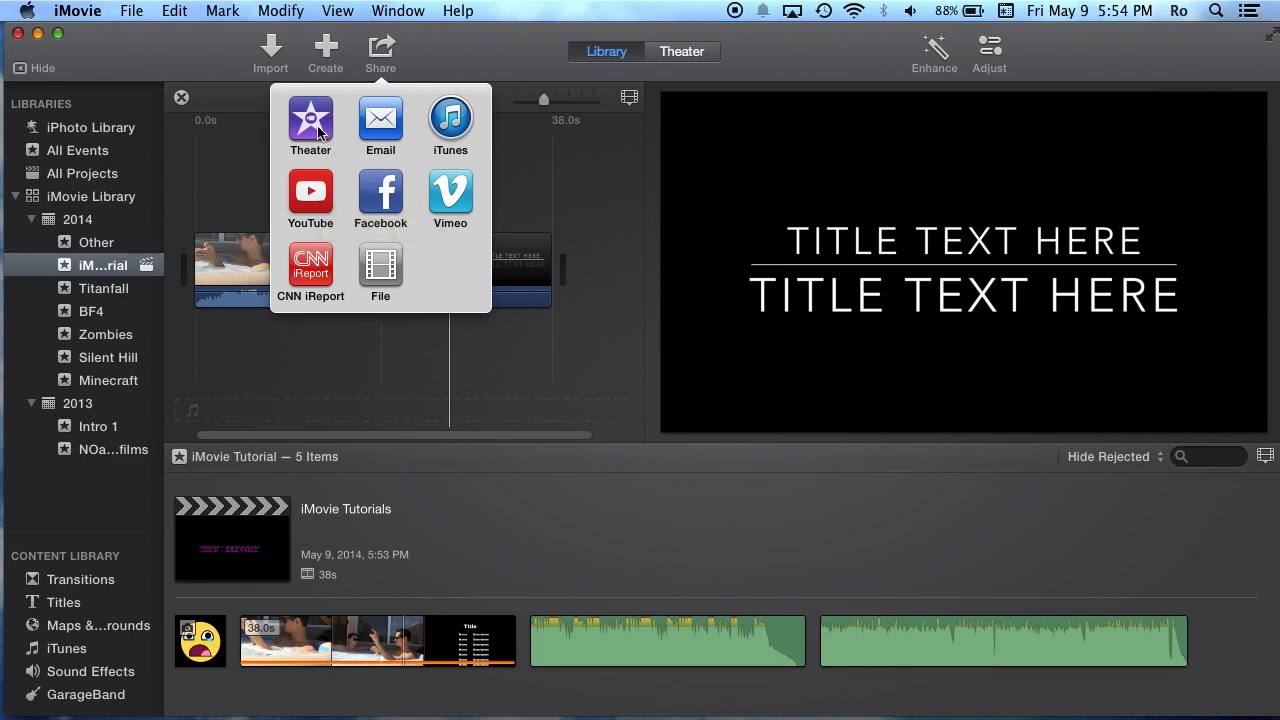
Step: Open the File export settings and keep the output size at HD 1080P (1920 x 1080)
click(380, 268)
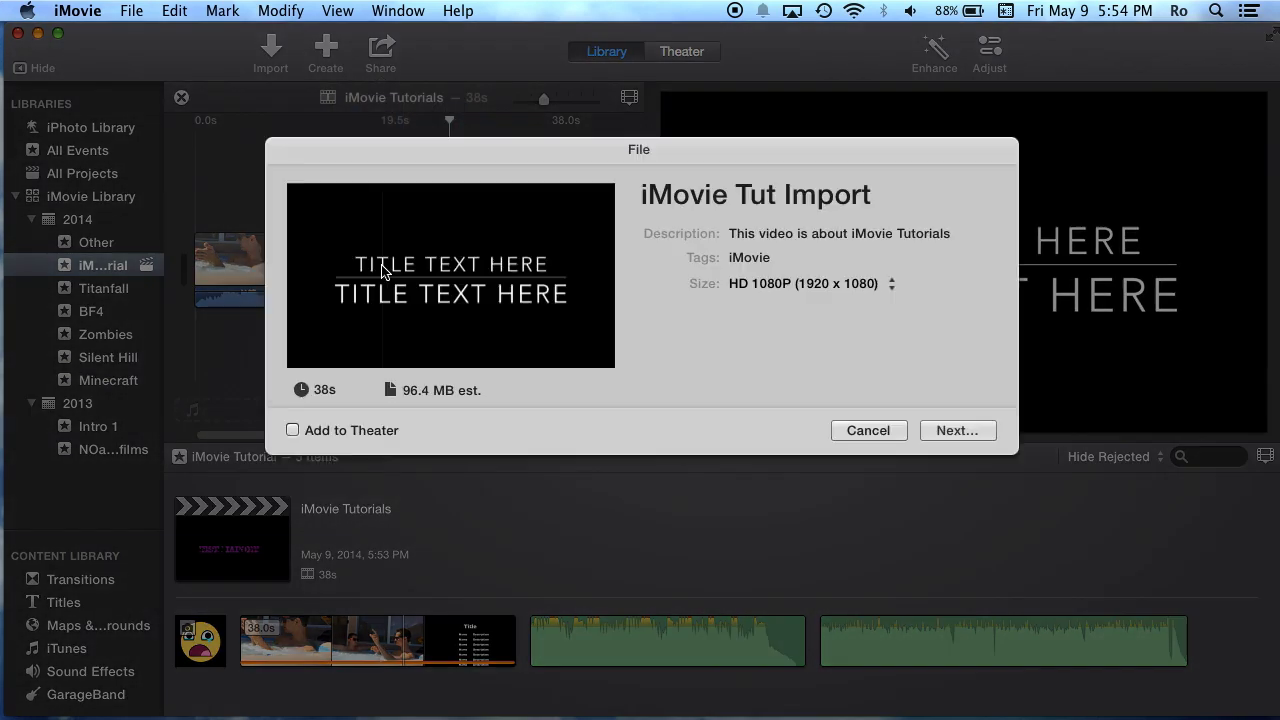
click(876, 189)
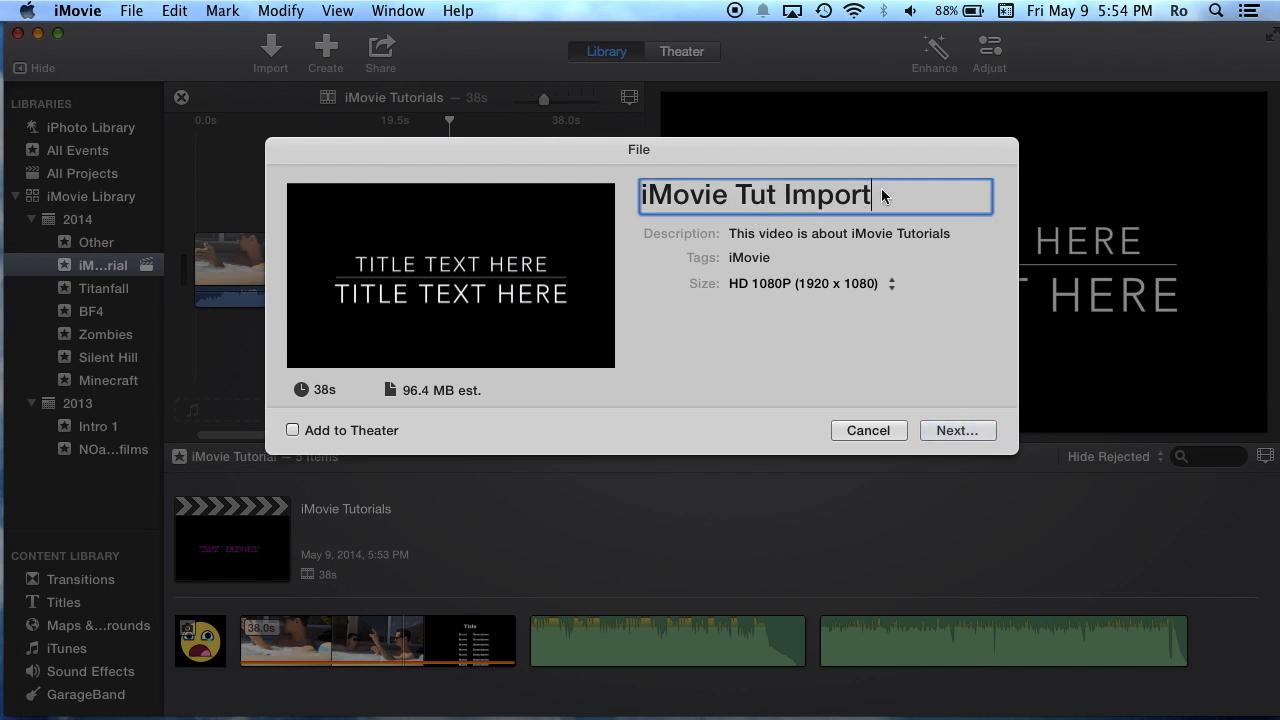
click(860, 284)
click(855, 289)
click(857, 288)
click(864, 287)
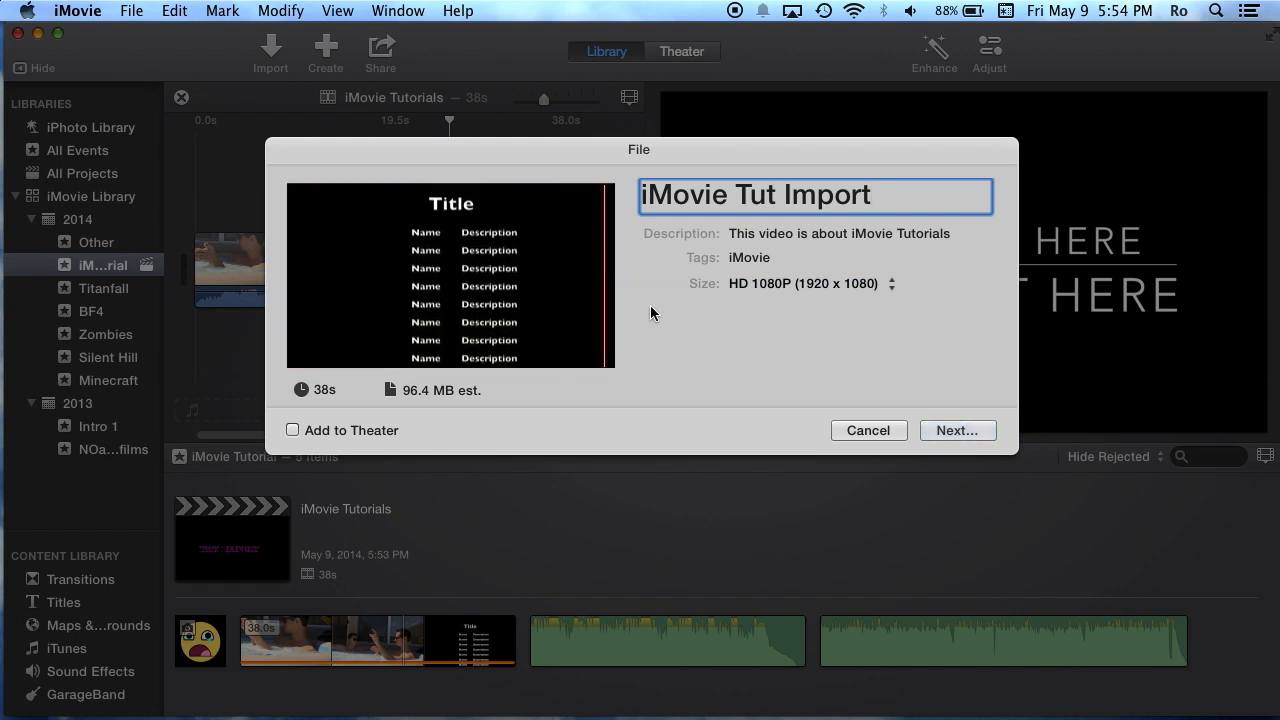
click(828, 285)
click(828, 289)
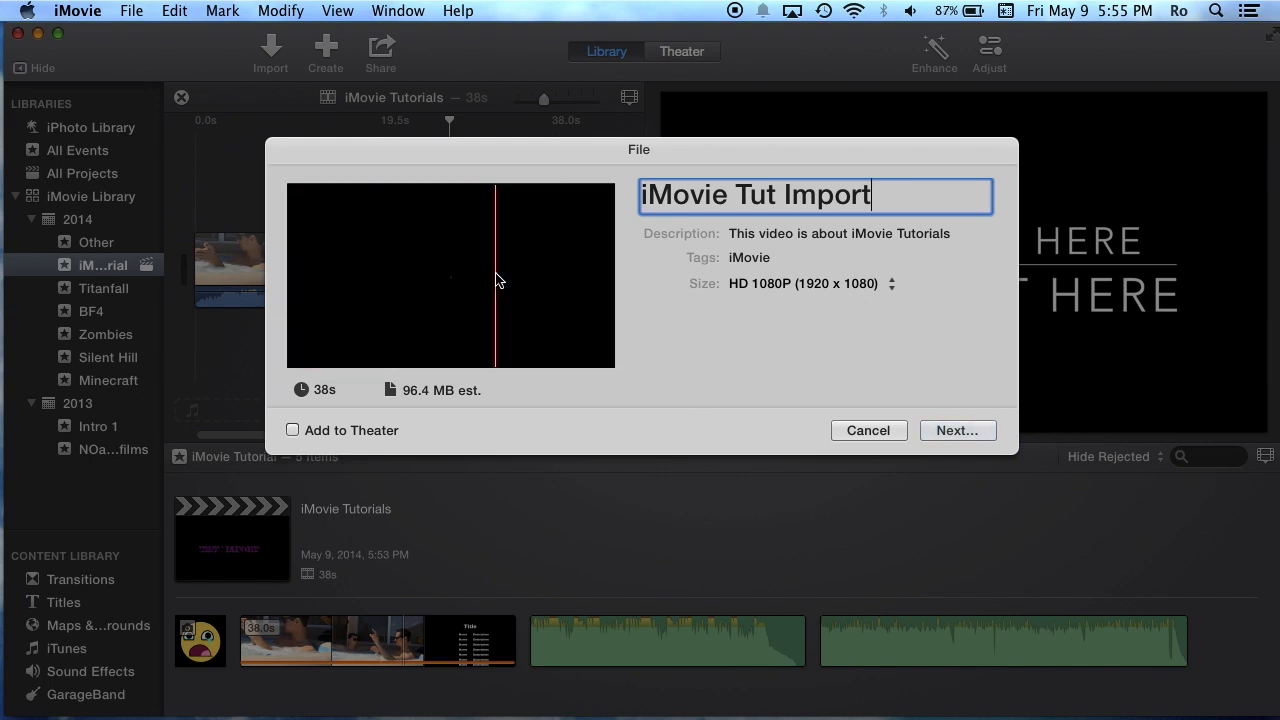
click(800, 284)
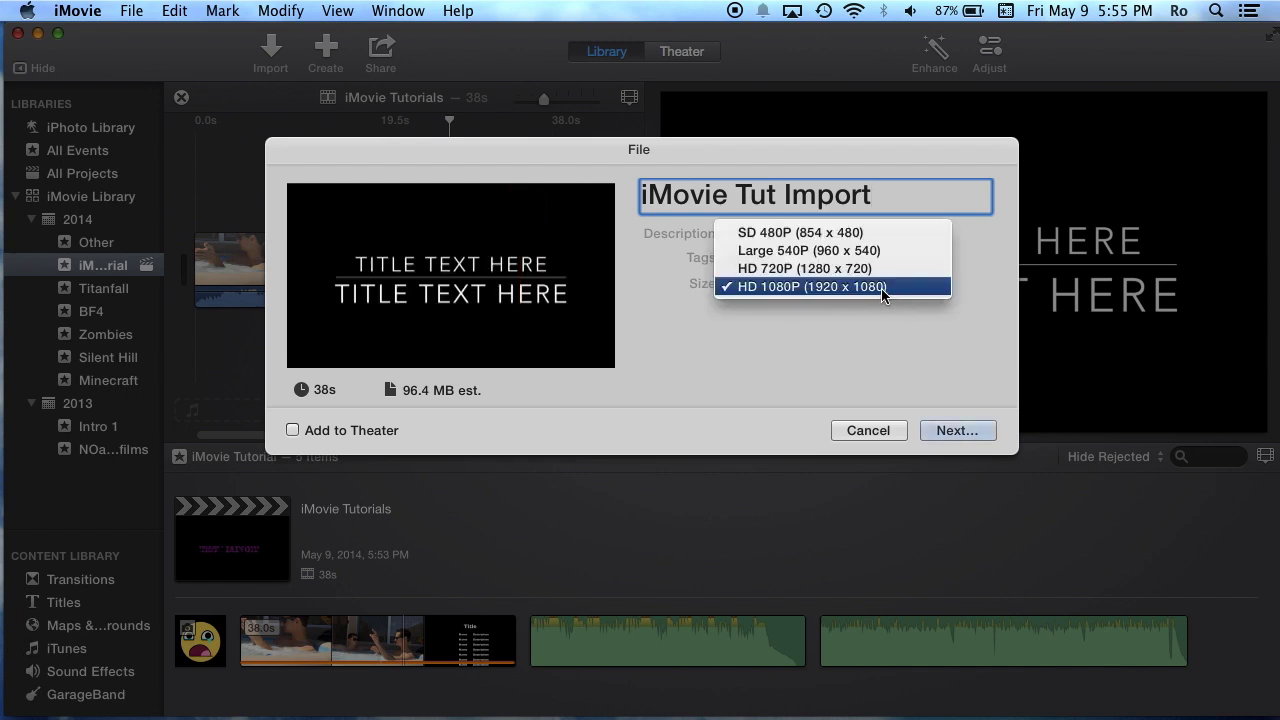
click(838, 287)
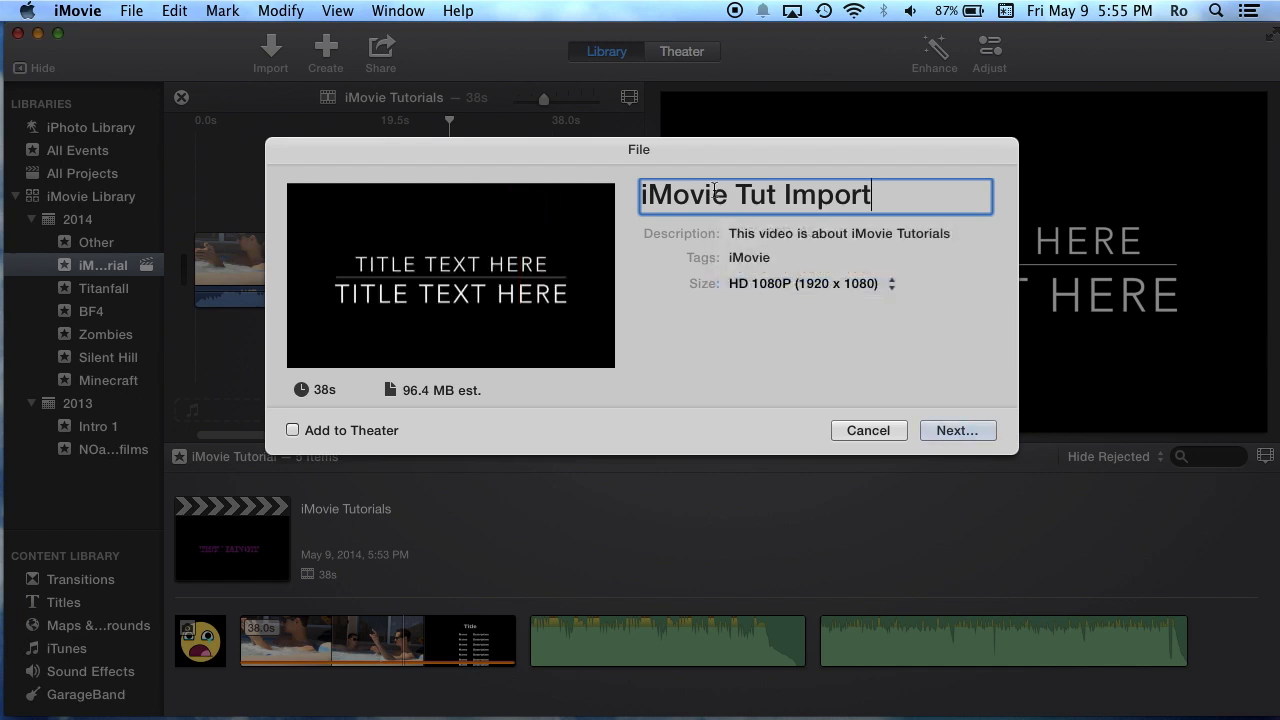
Step: Title the export '1 iMovie Tut export' and save it to the Desktop
click(691, 201)
triple_click(957, 197)
text(exporty)
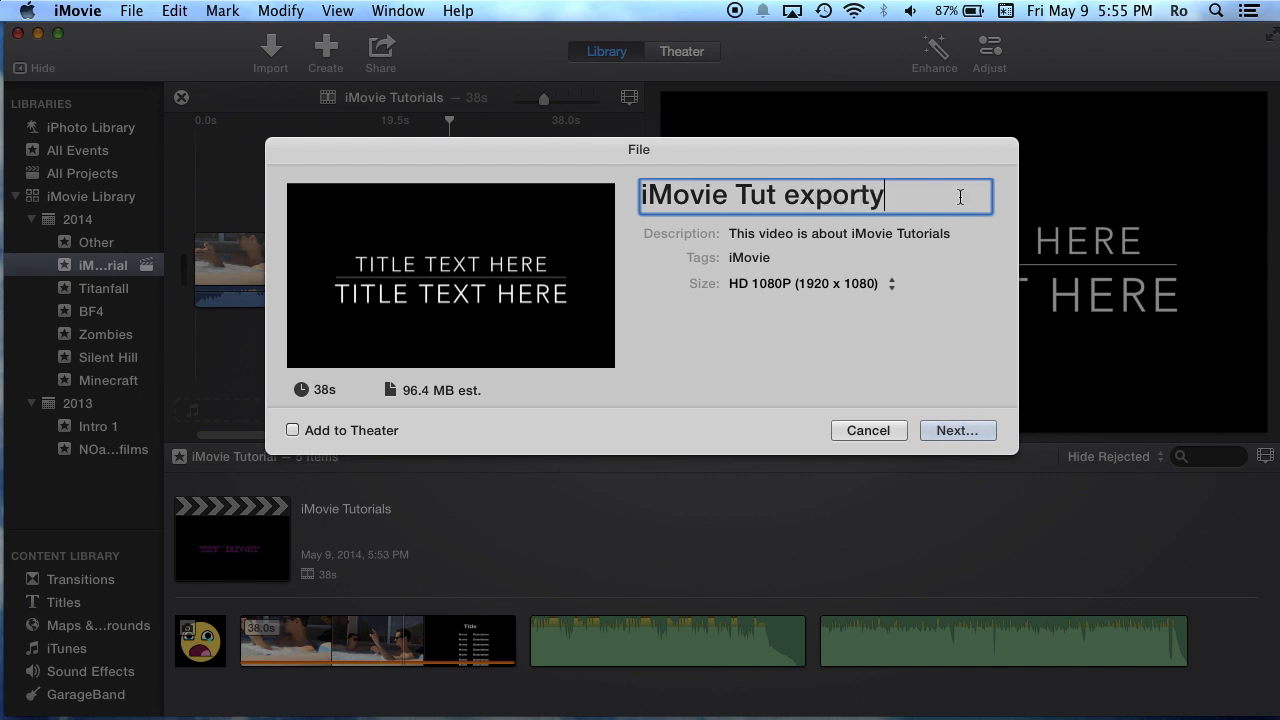
key(BackSpace)
text(1)
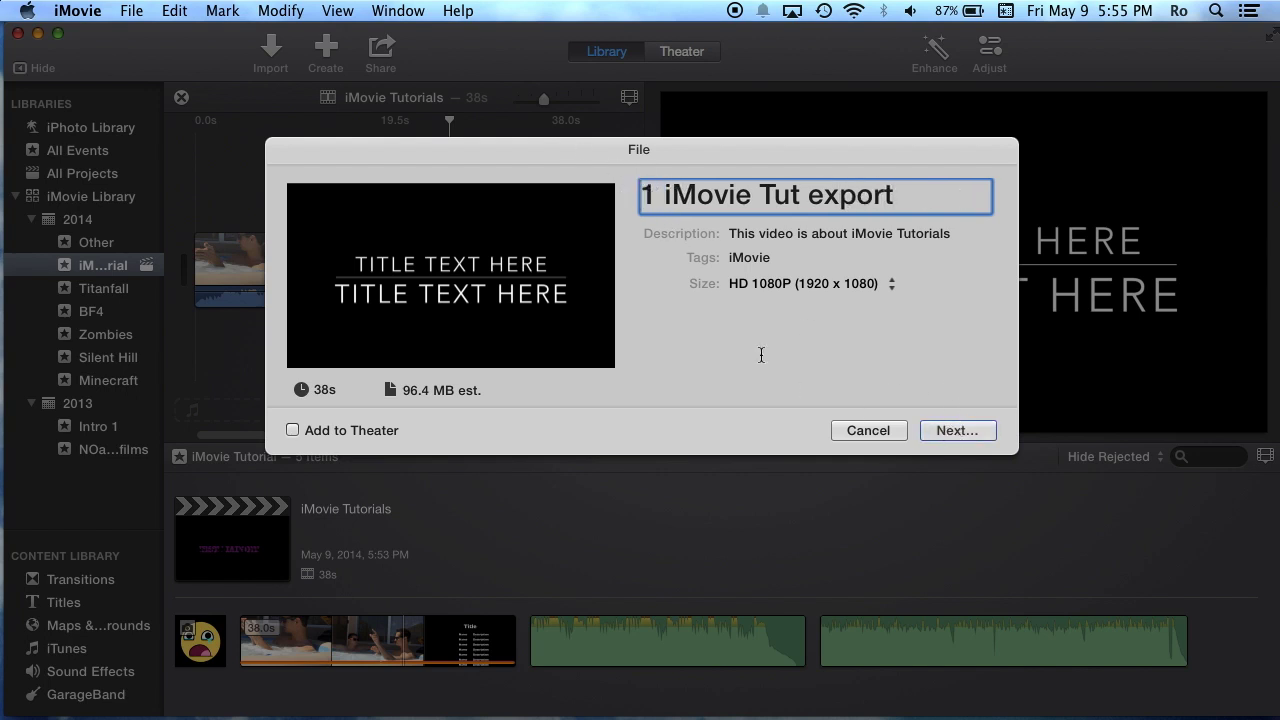
key(Return)
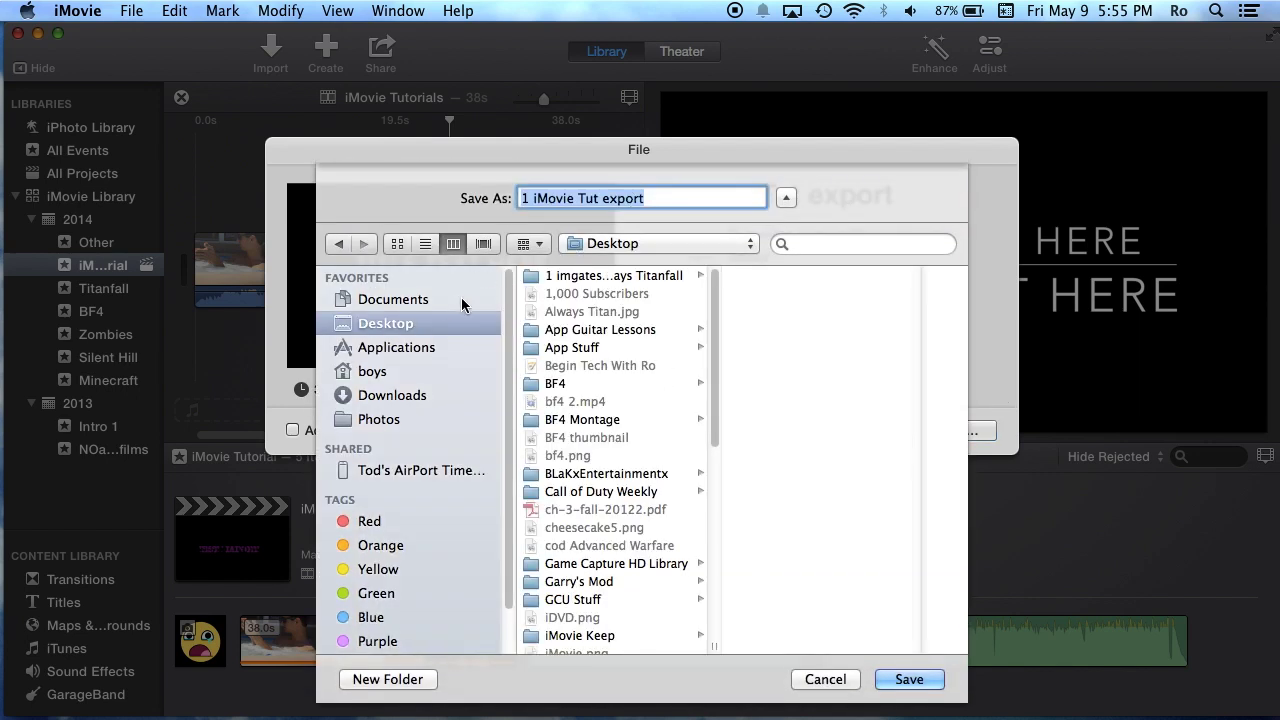
click(929, 680)
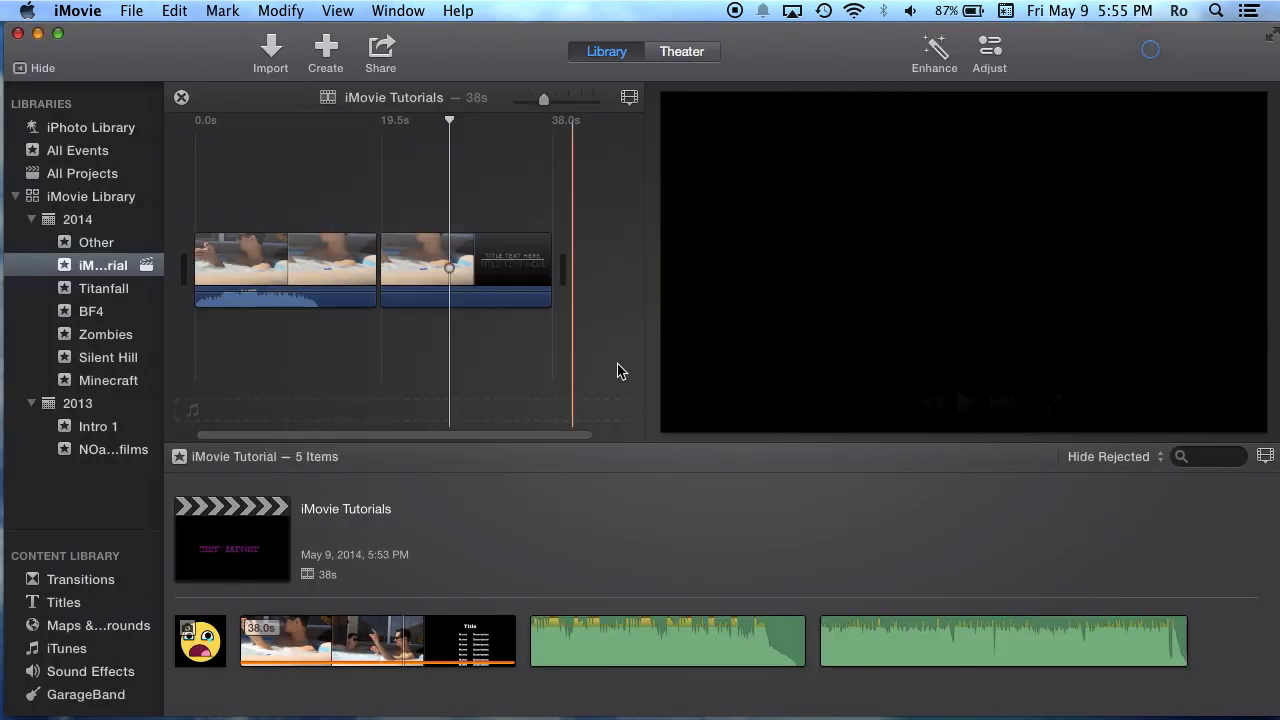
click(1152, 50)
Step: Check the Sharing progress of 1 iMovie Tut export.mp4 transcoding, then close the popover
click(1125, 62)
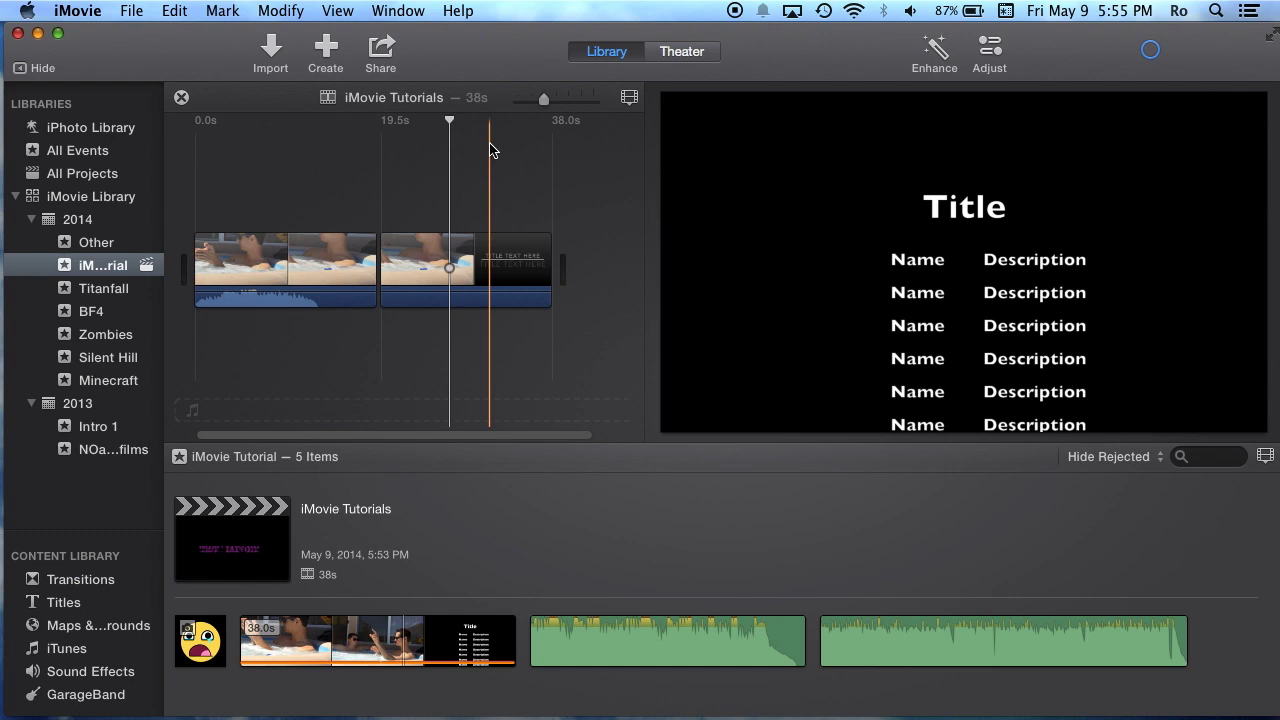
drag(523, 37, 523, 37)
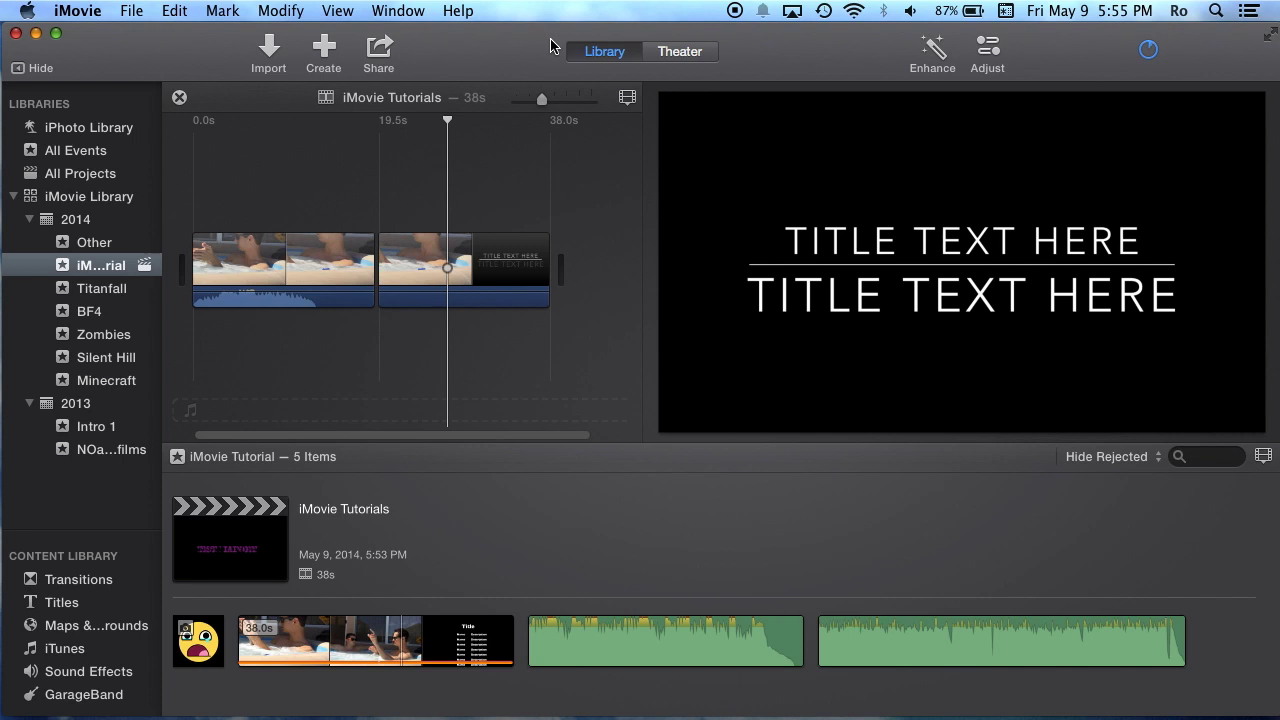
click(1150, 52)
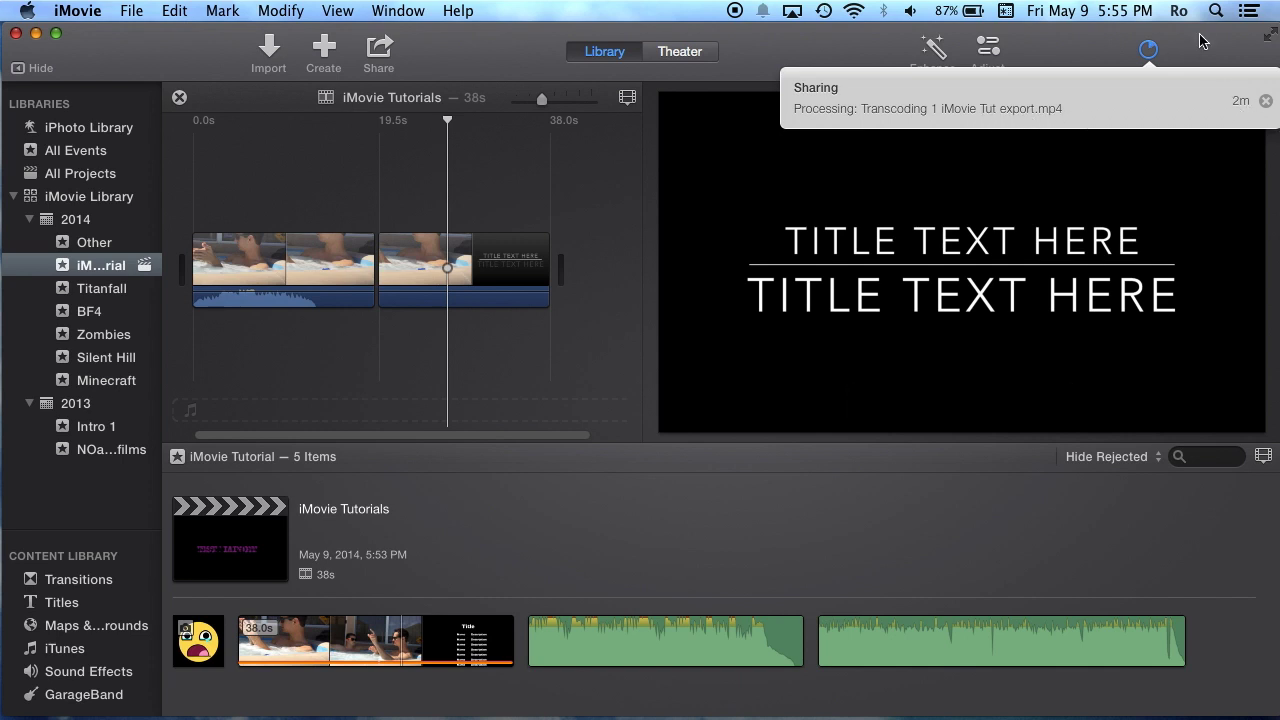
click(1148, 49)
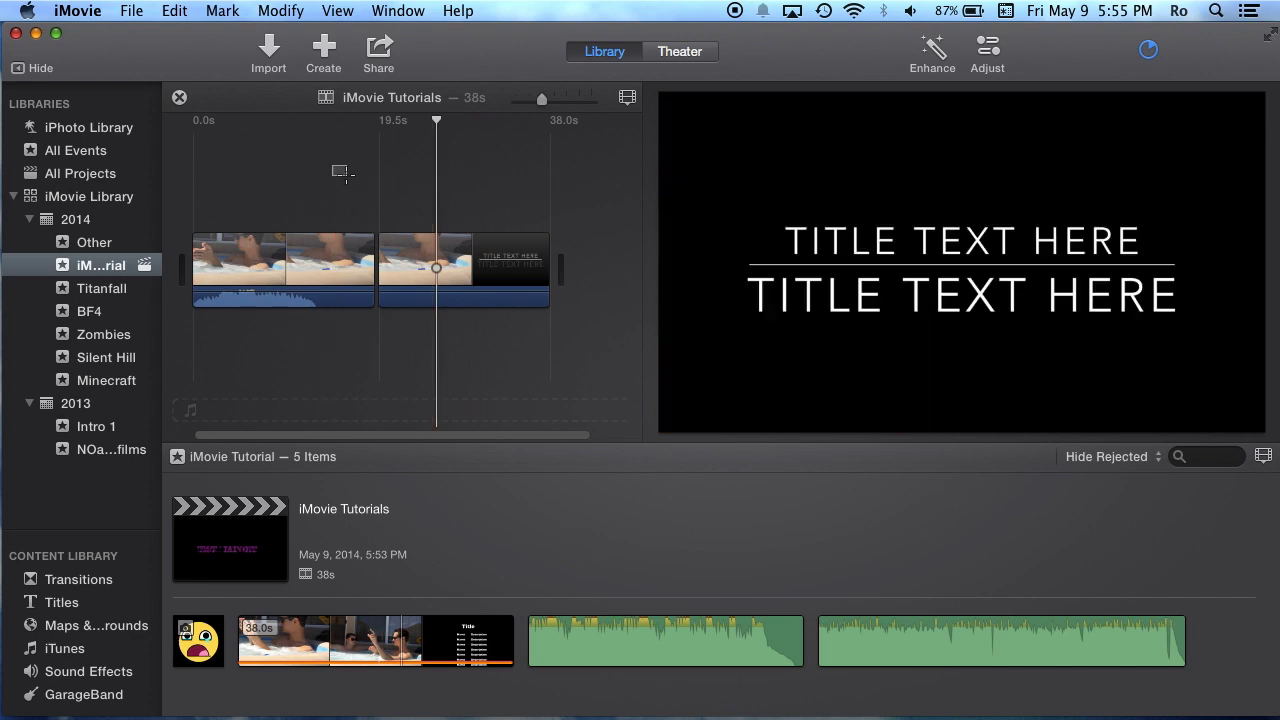
click(263, 172)
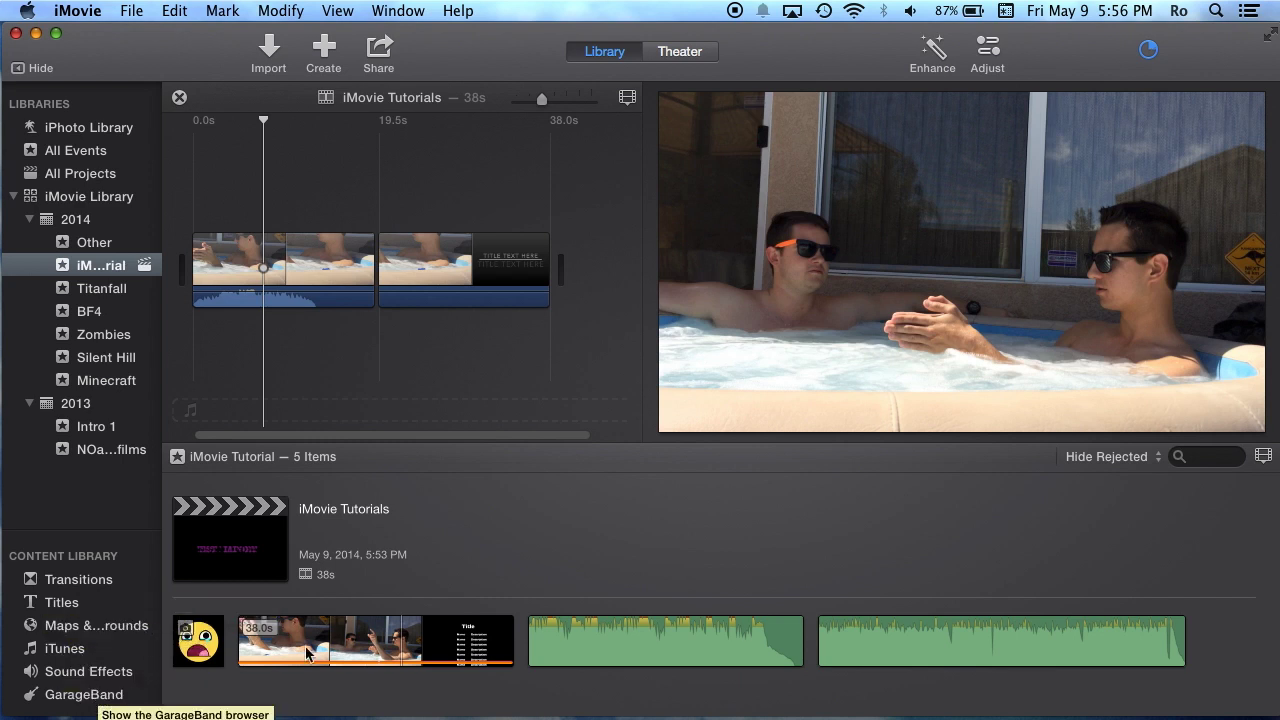
click(349, 162)
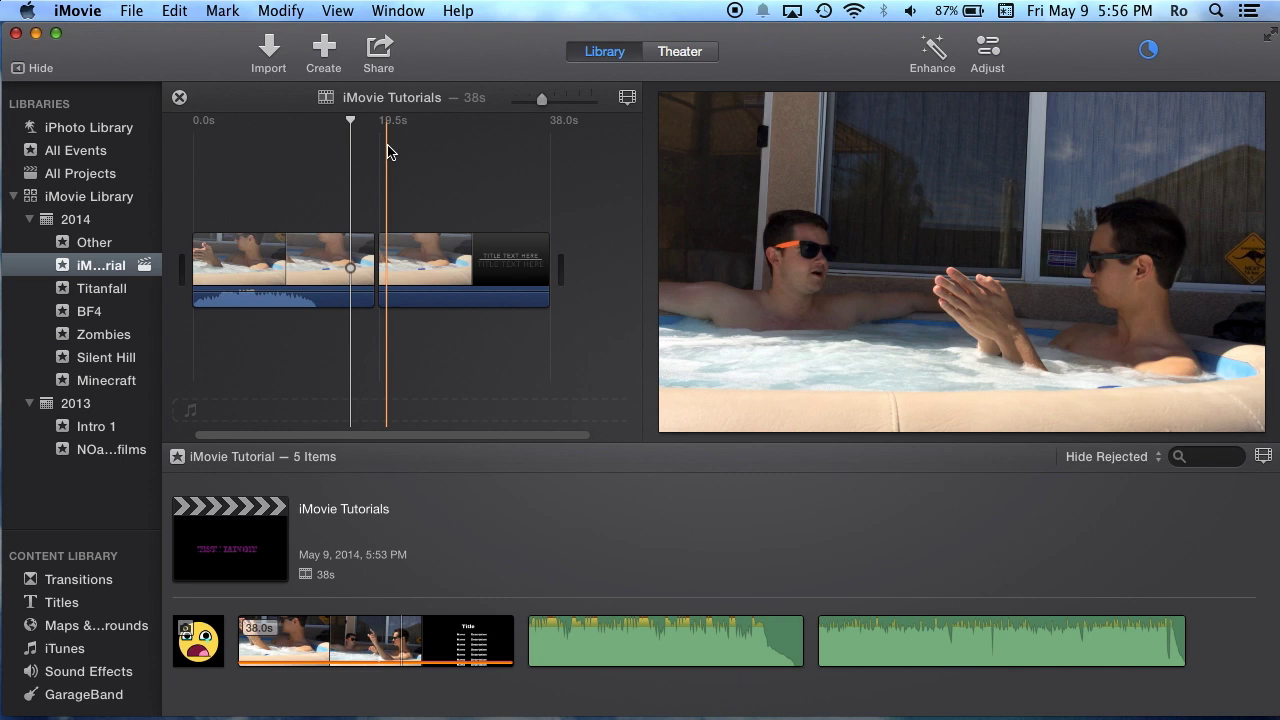
click(331, 160)
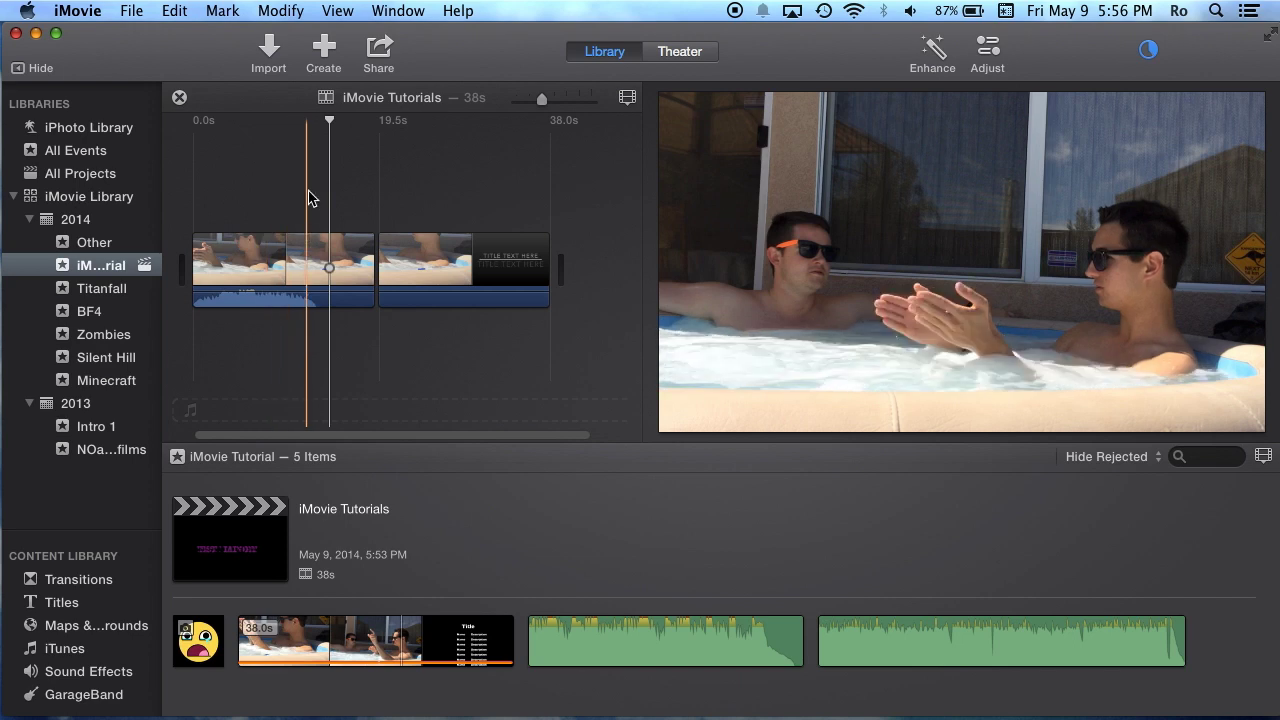
click(416, 184)
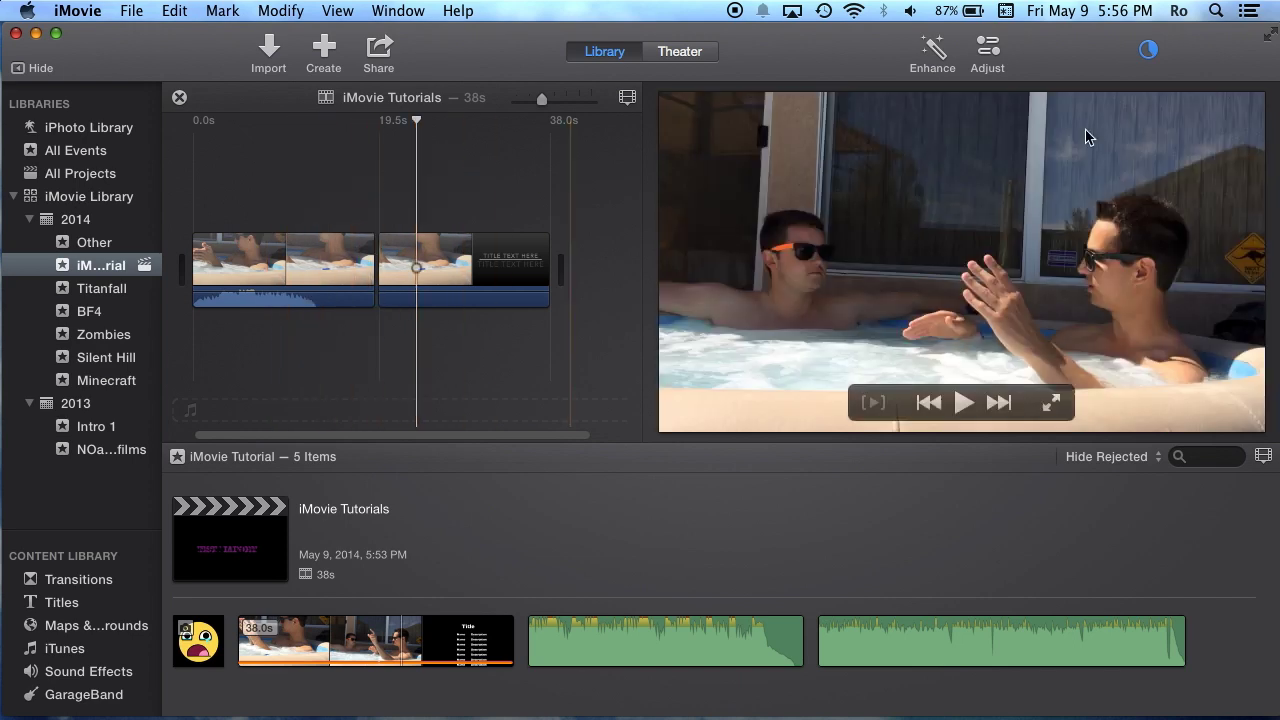
click(1148, 50)
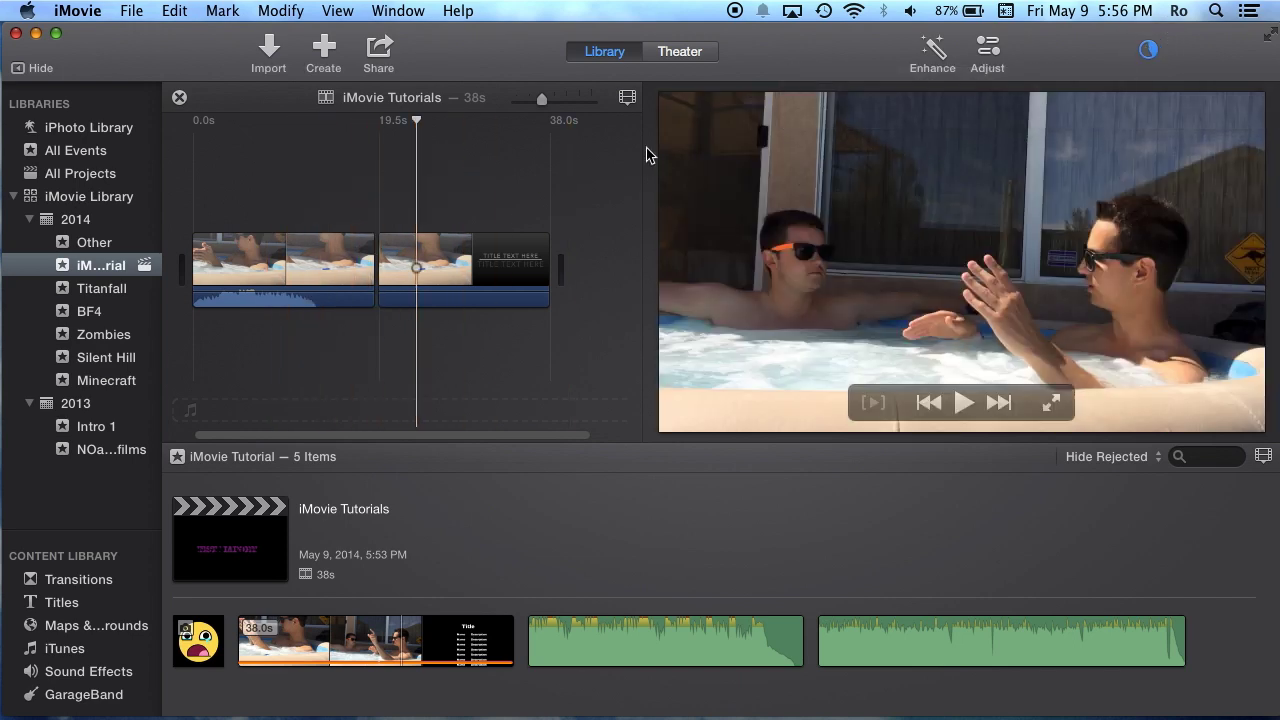
click(406, 177)
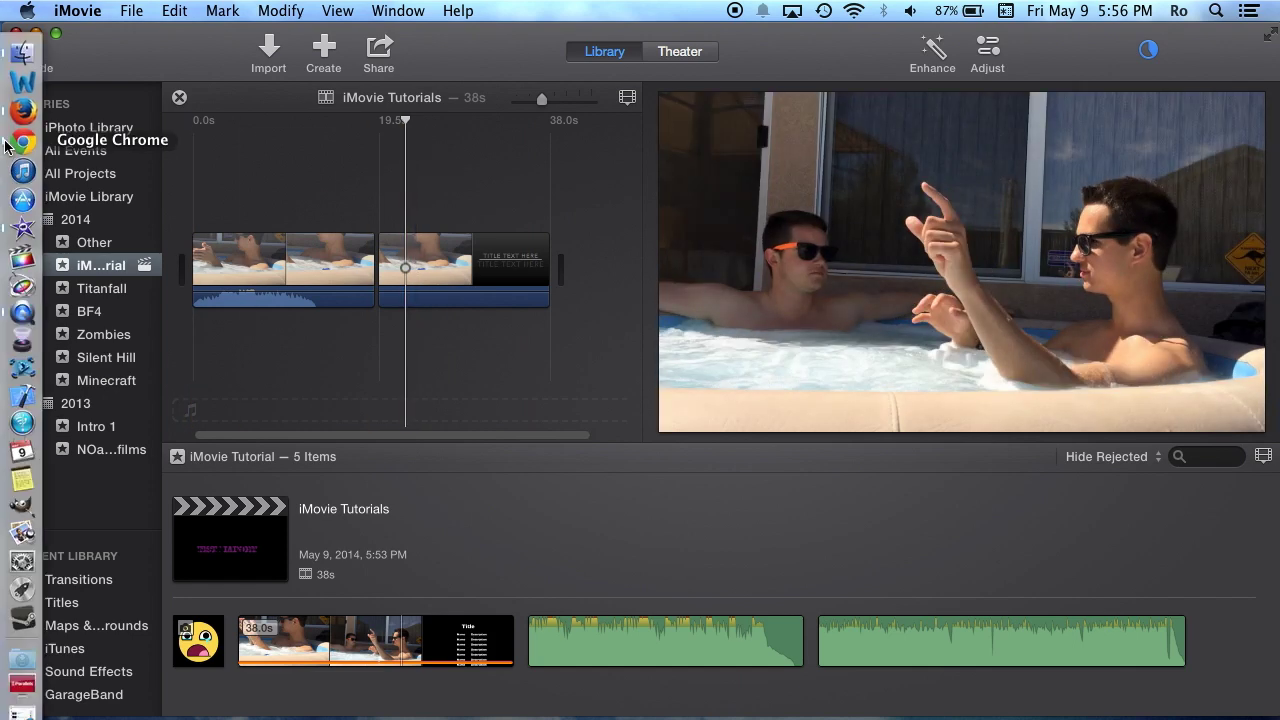
click(4, 145)
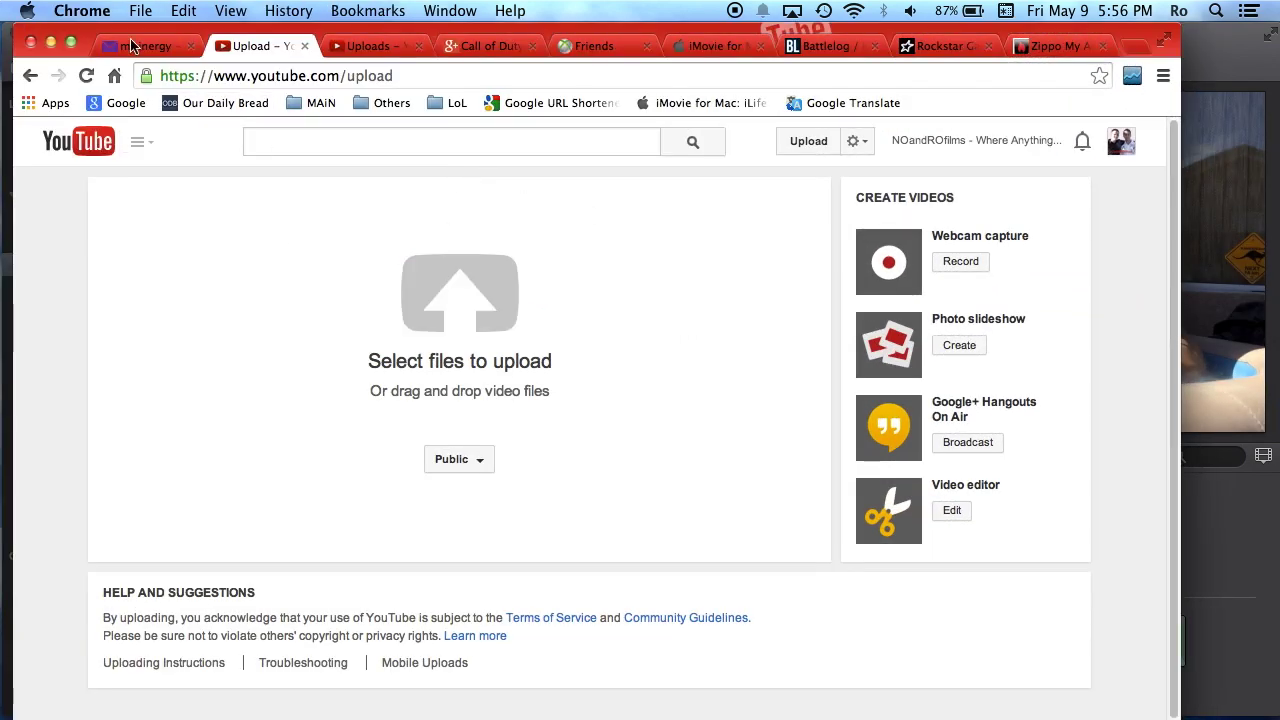
Step: Bring the YouTube upload page back in Chrome and open the Uploading Instructions help page
click(51, 41)
click(757, 94)
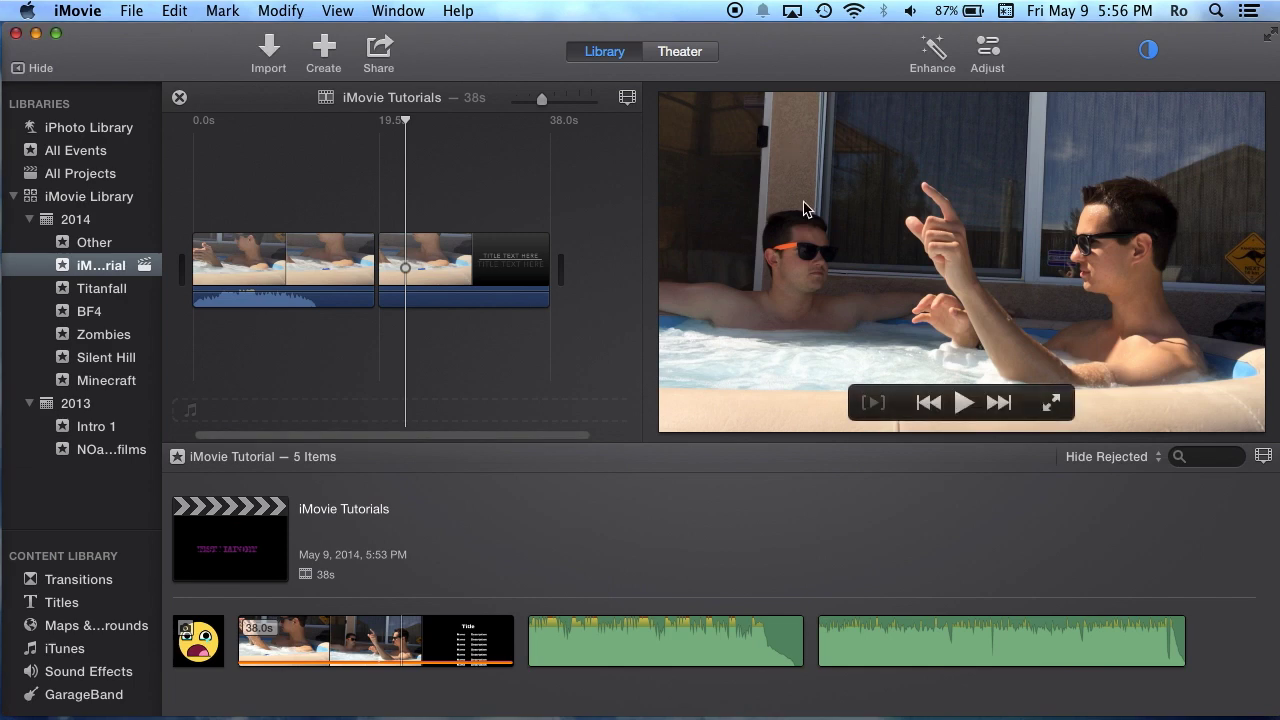
click(4, 141)
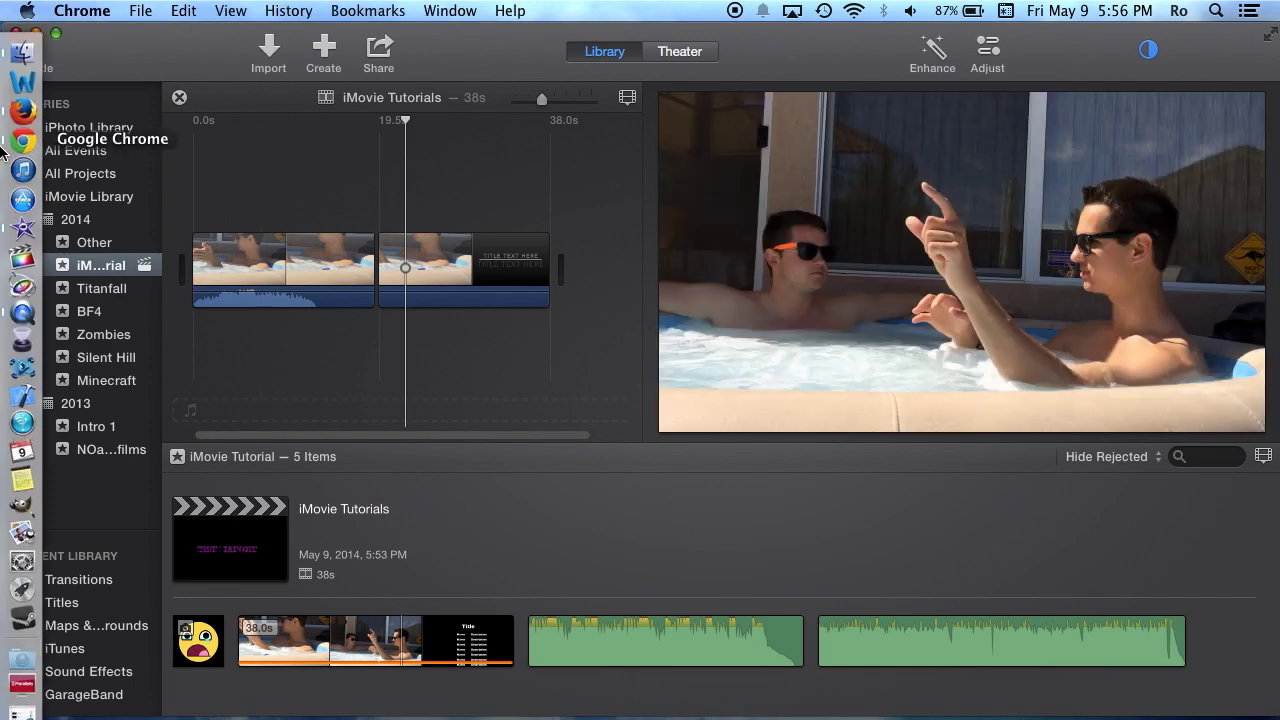
scroll(737, 366, down, 2)
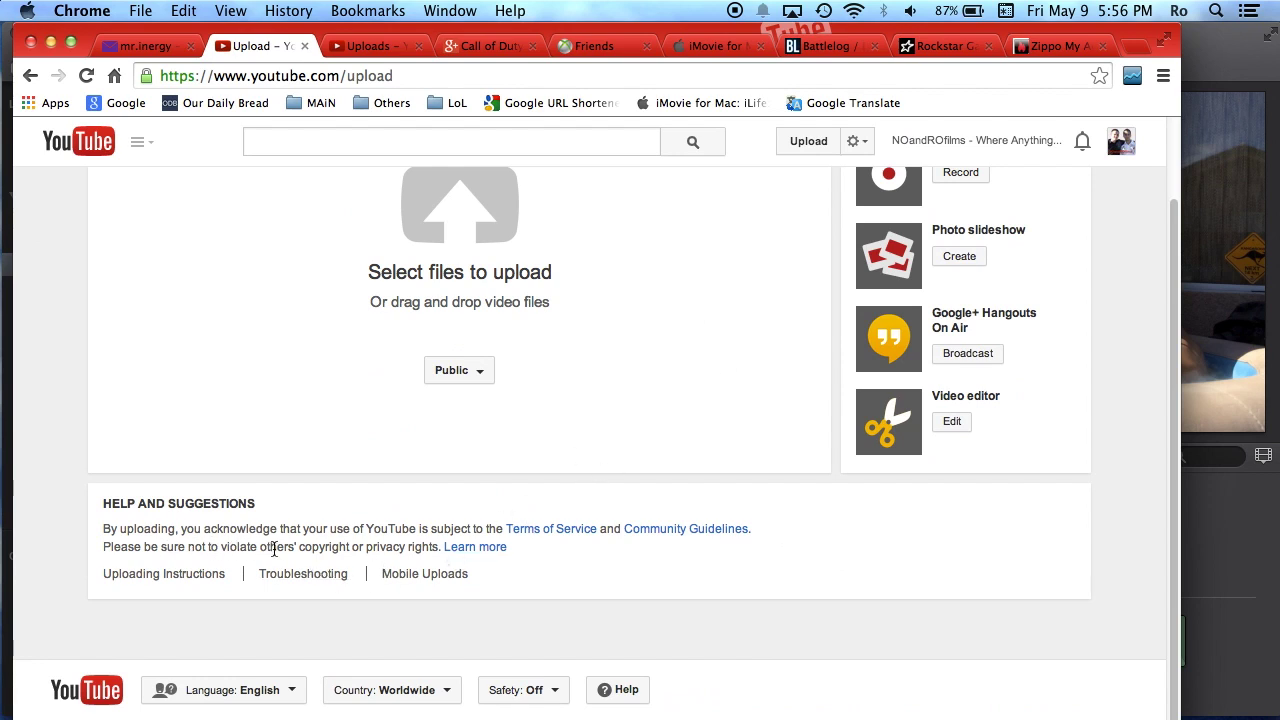
click(188, 575)
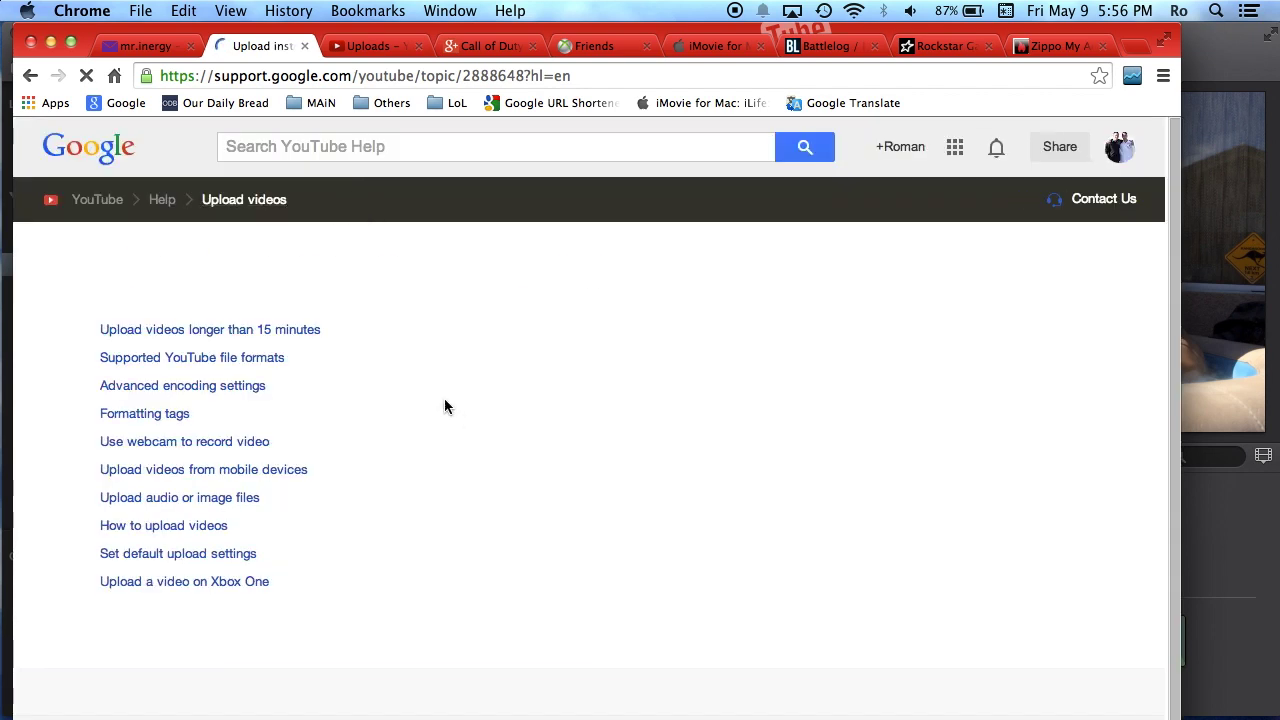
Step: Skim the upload instructions, go back, and open Supported YouTube file formats
scroll(176, 391, down, 1)
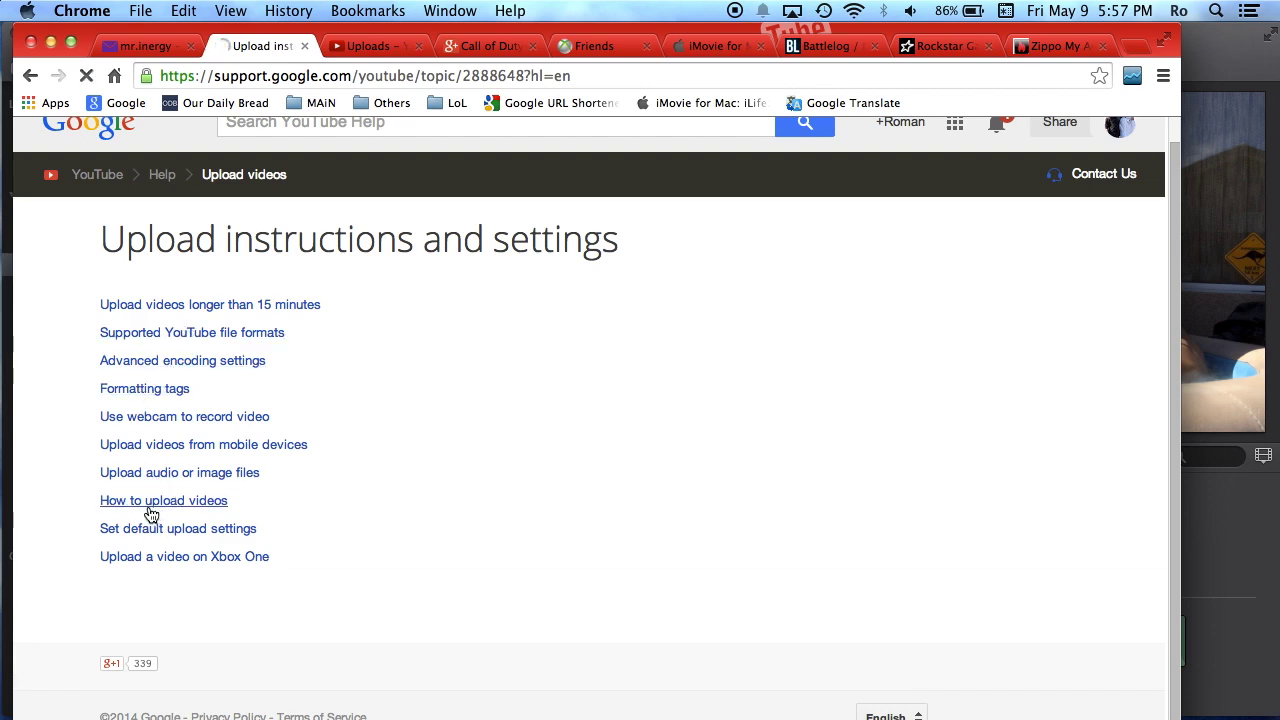
scroll(215, 440, down, 10)
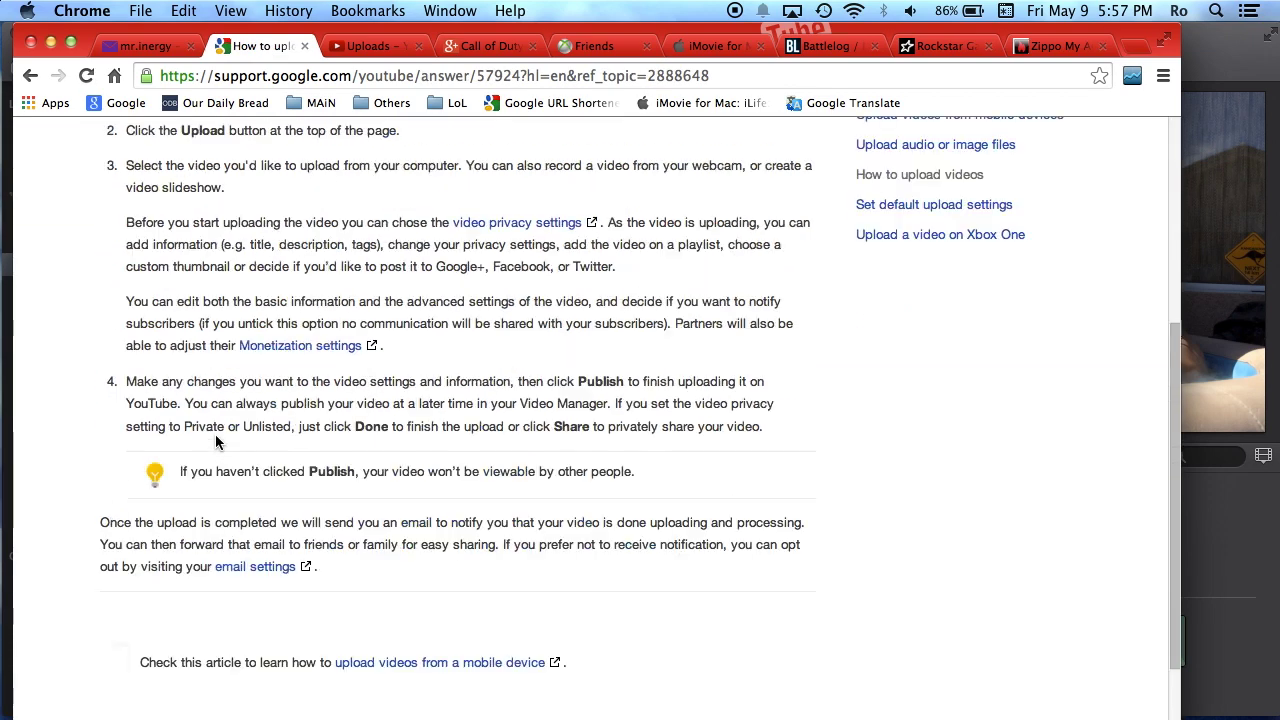
scroll(215, 442, up, 8)
click(30, 75)
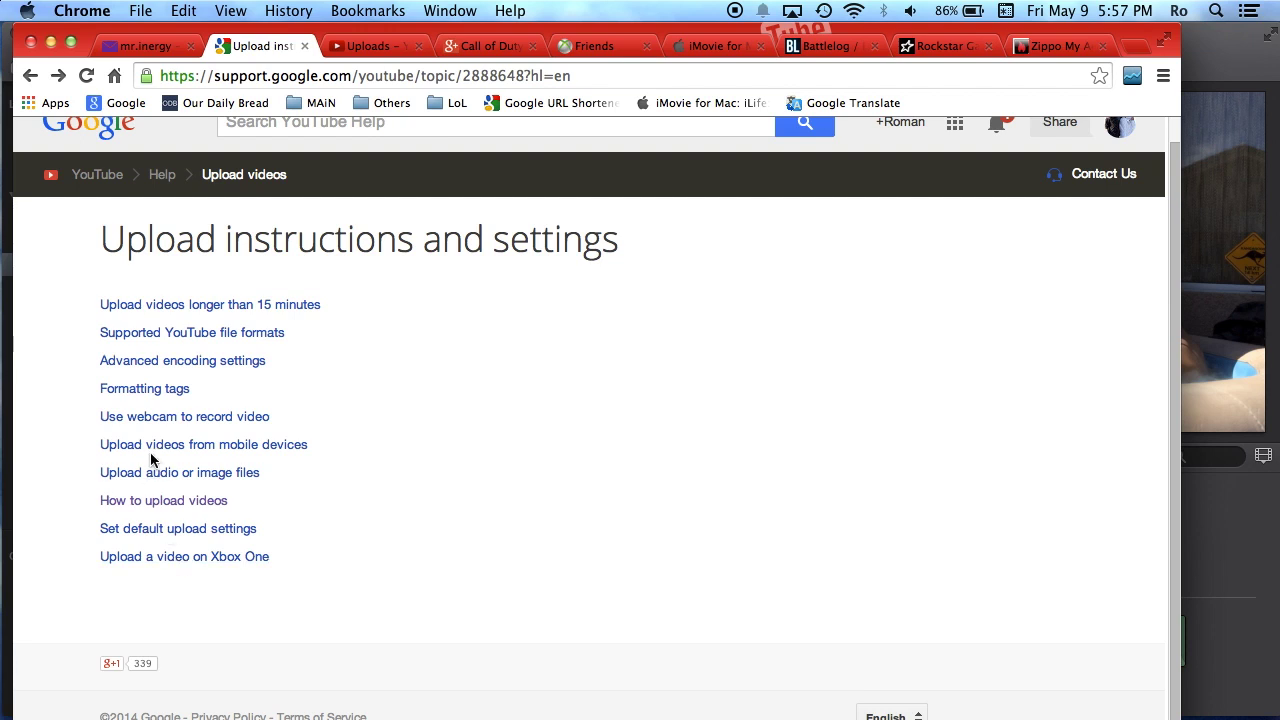
click(160, 334)
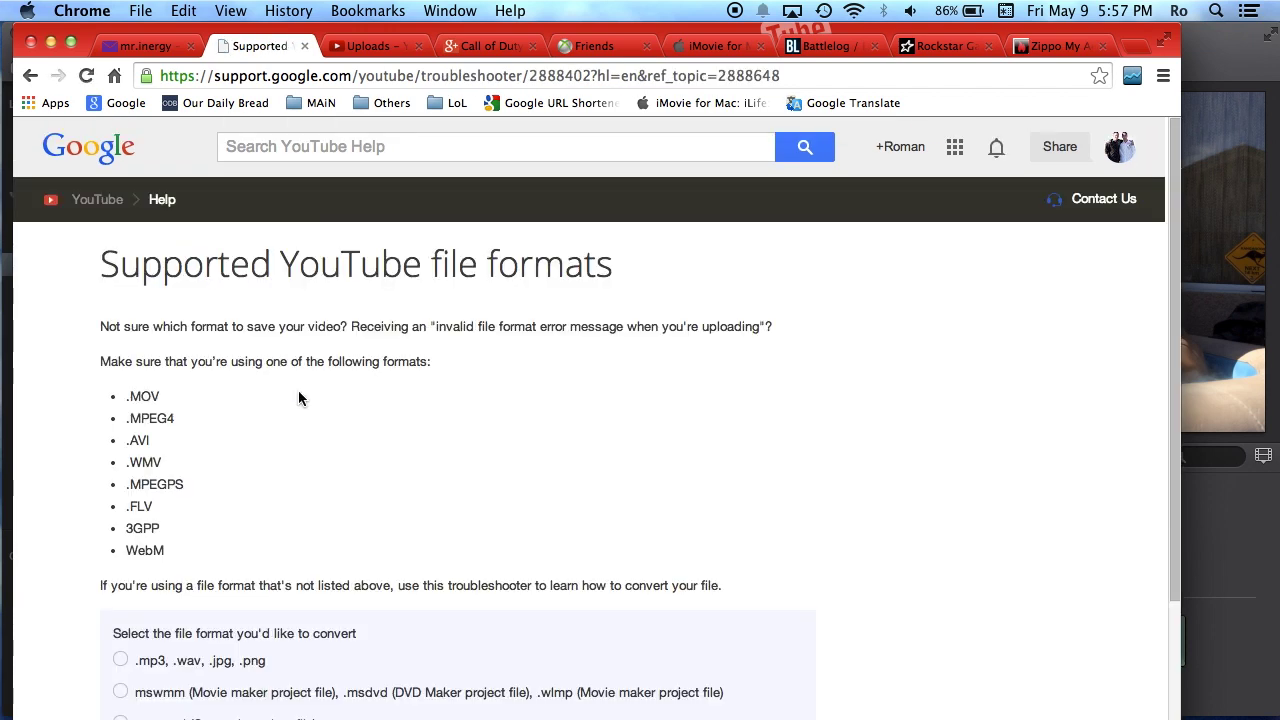
Step: Read the supported formats list, dismiss iMovie's share notification, and choose the iMovie project option
scroll(298, 390, down, 1)
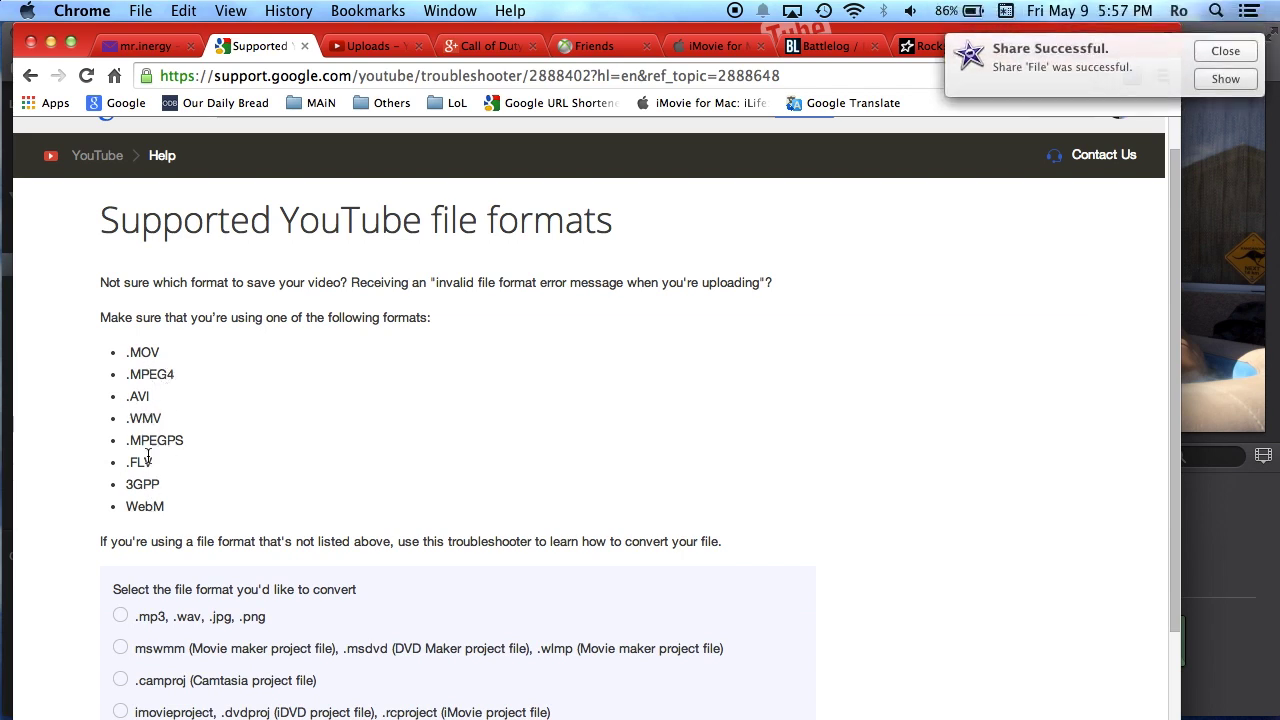
click(162, 374)
click(1225, 50)
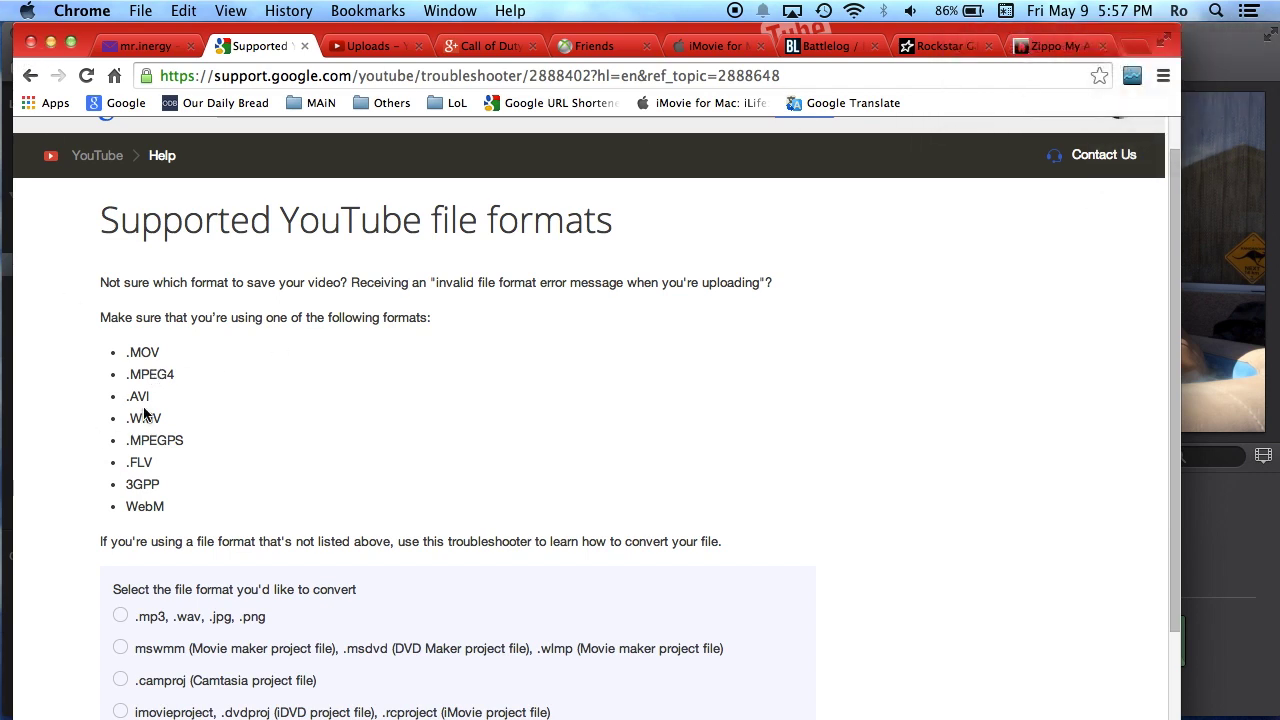
scroll(168, 488, down, 2)
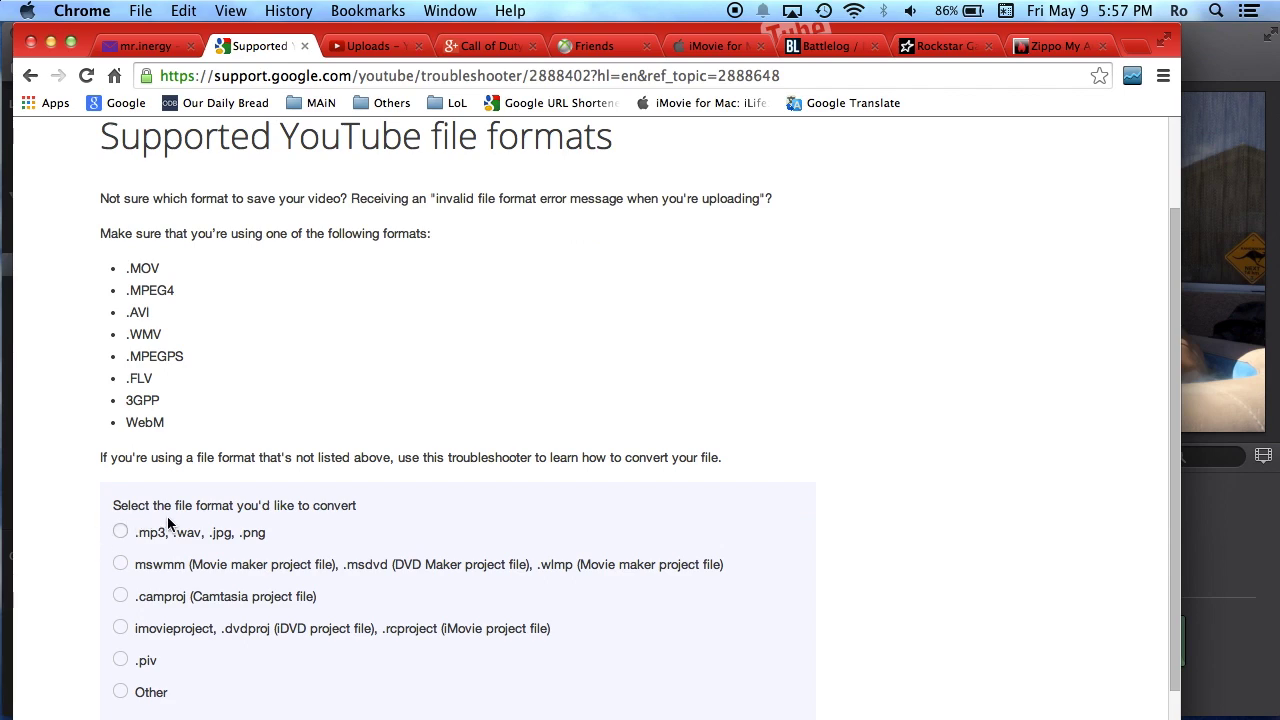
scroll(183, 565, down, 1)
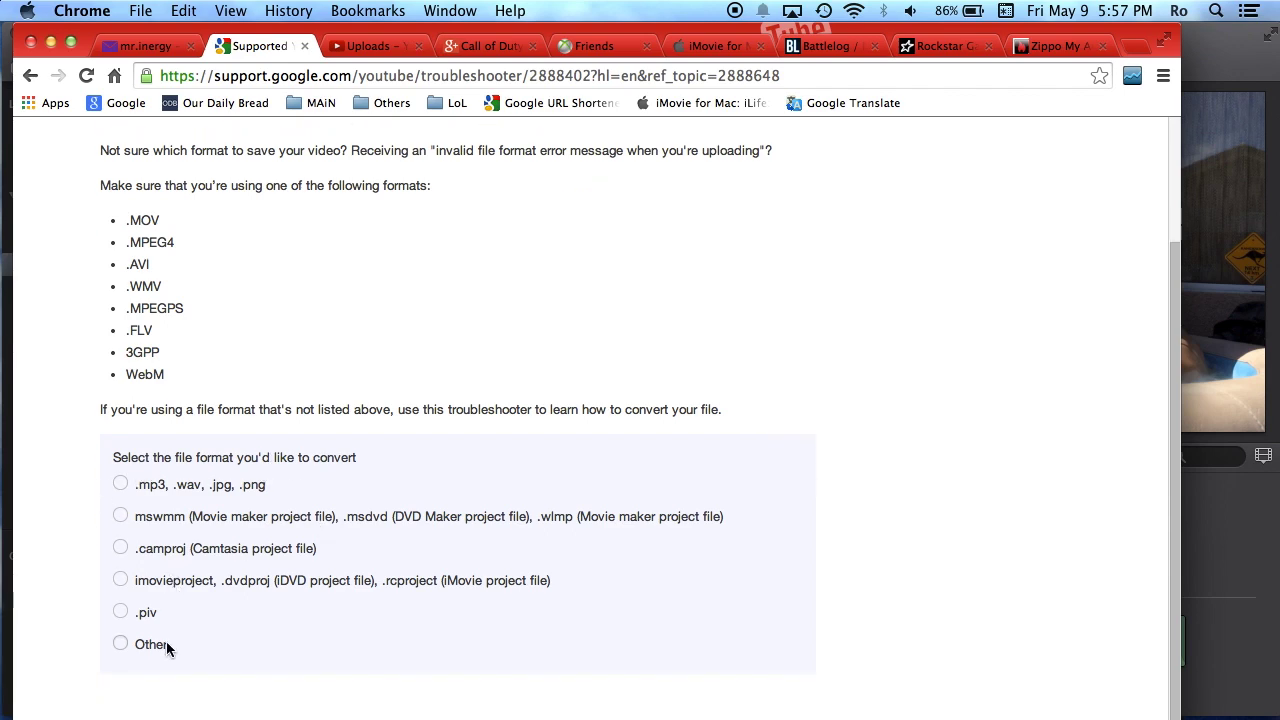
click(120, 580)
scroll(206, 583, down, 10)
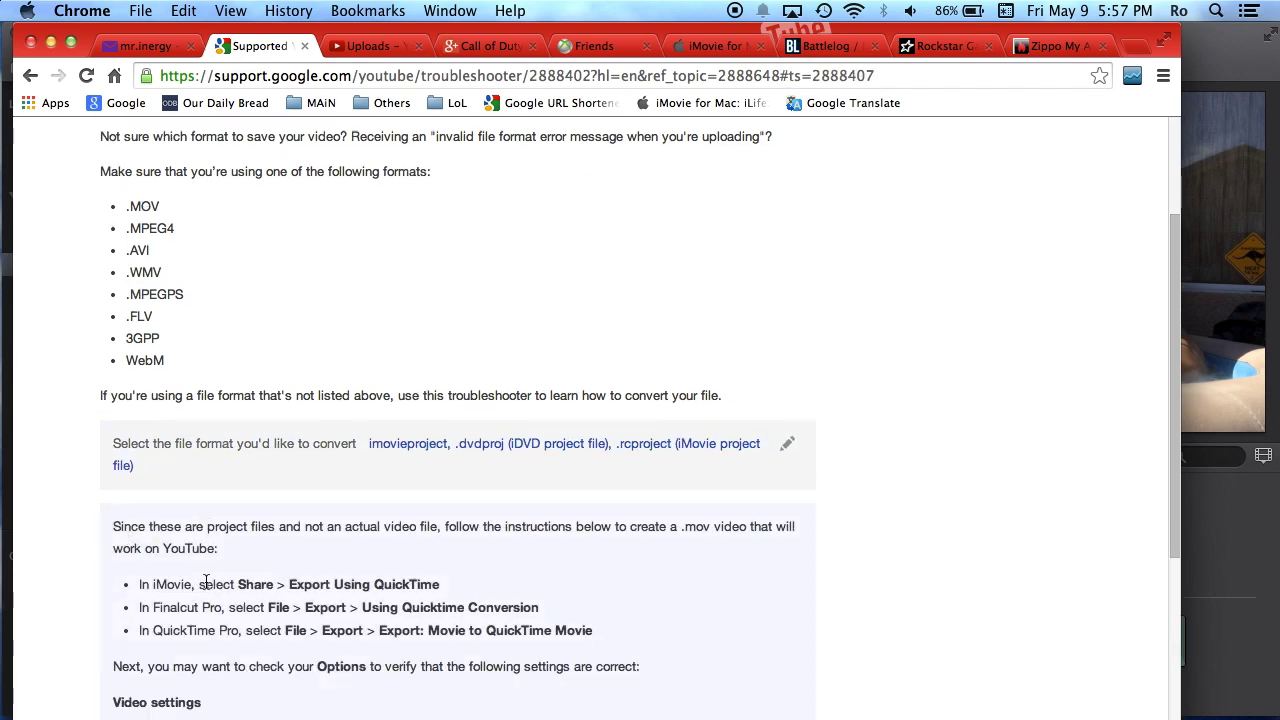
scroll(205, 588, up, 10)
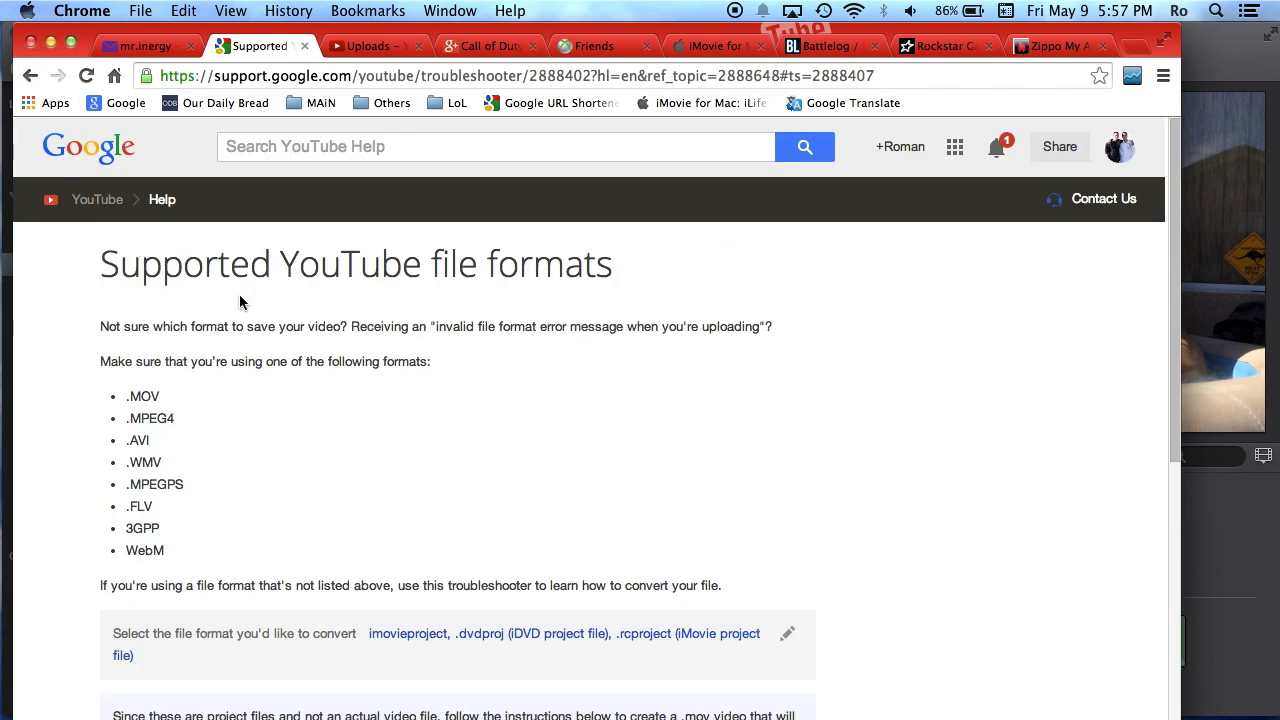
Step: Go back and reopen the Supported YouTube file formats page via the uploading instructions
click(30, 75)
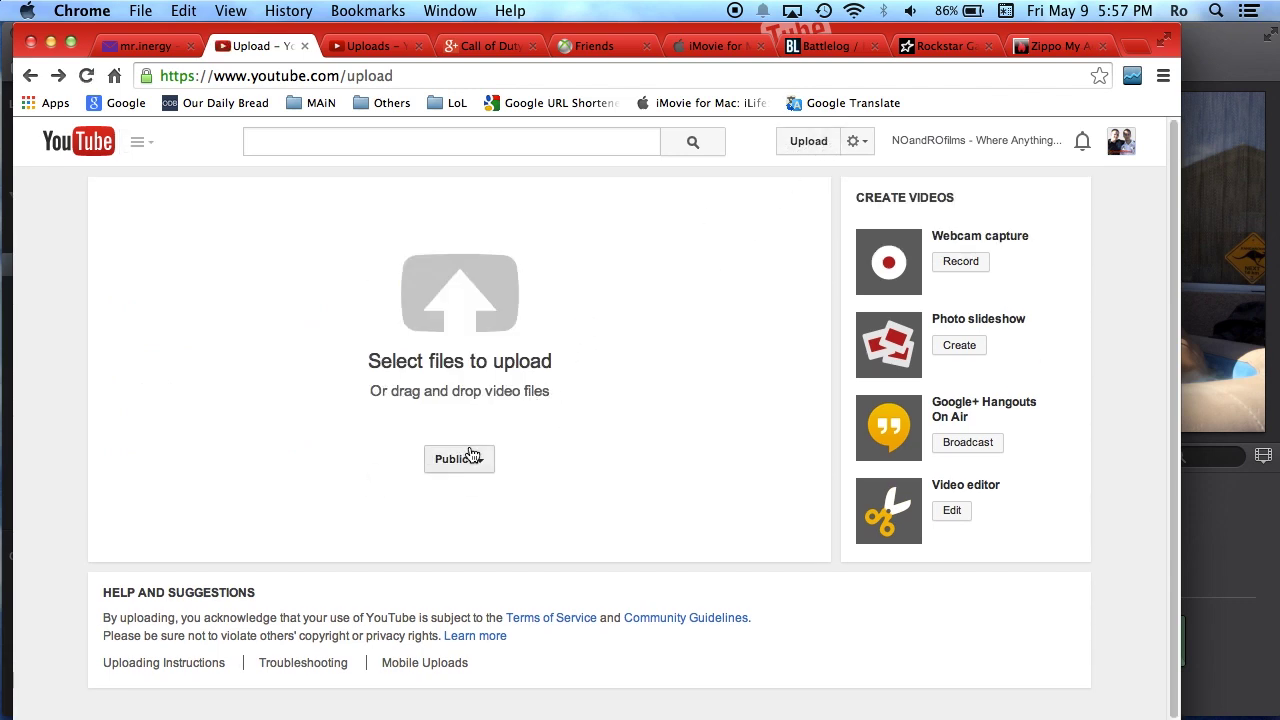
click(192, 666)
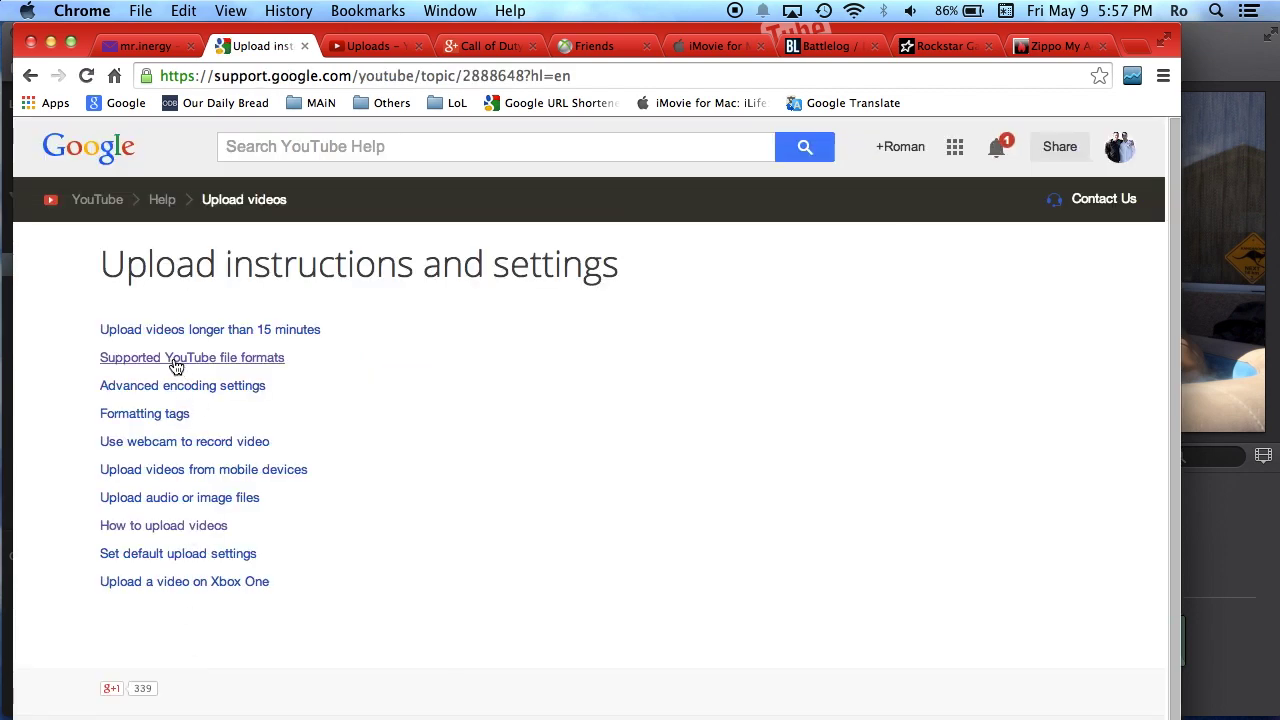
click(175, 362)
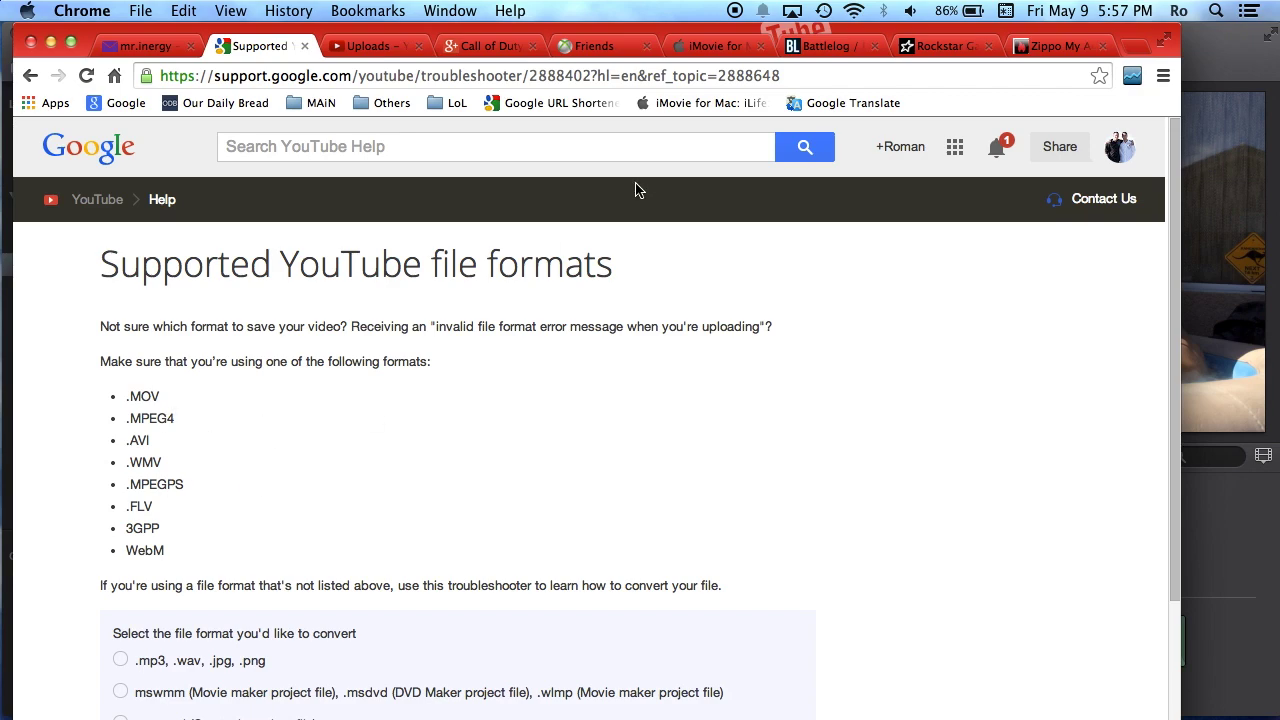
Step: Hide Chrome and iMovie, then open 1 iMovie Tut export.mp4 from the desktop
click(50, 42)
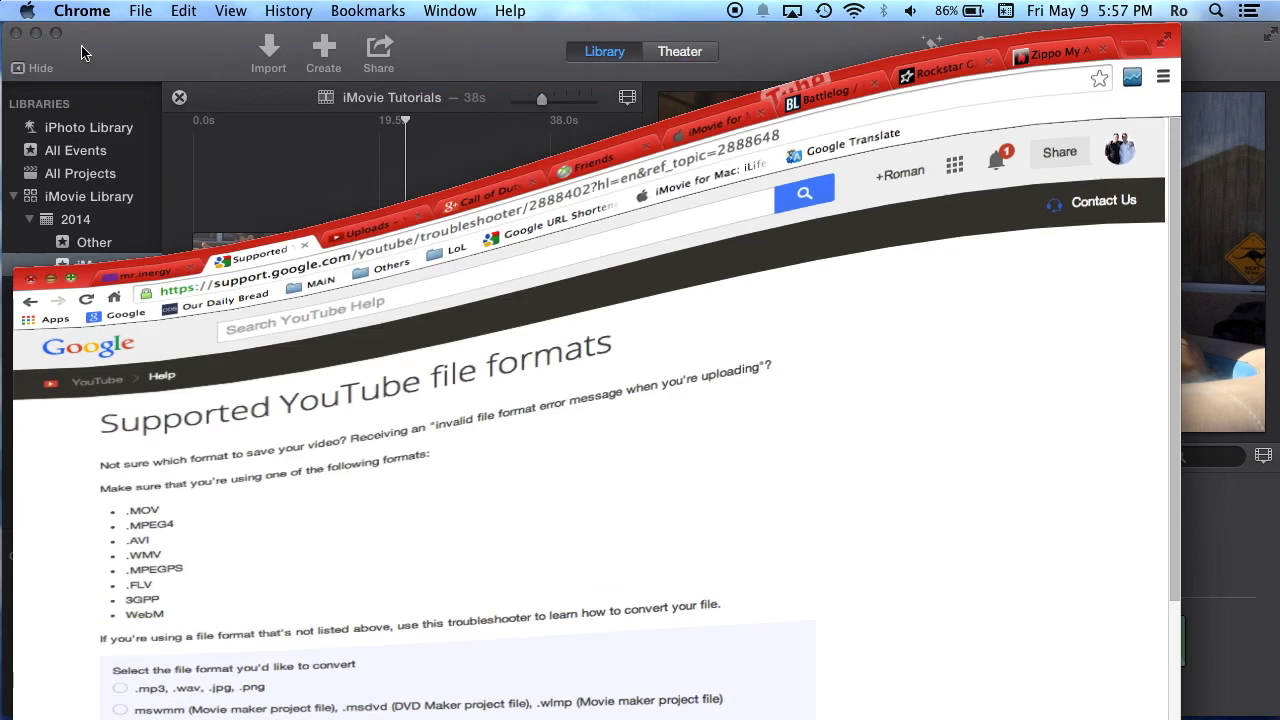
click(38, 34)
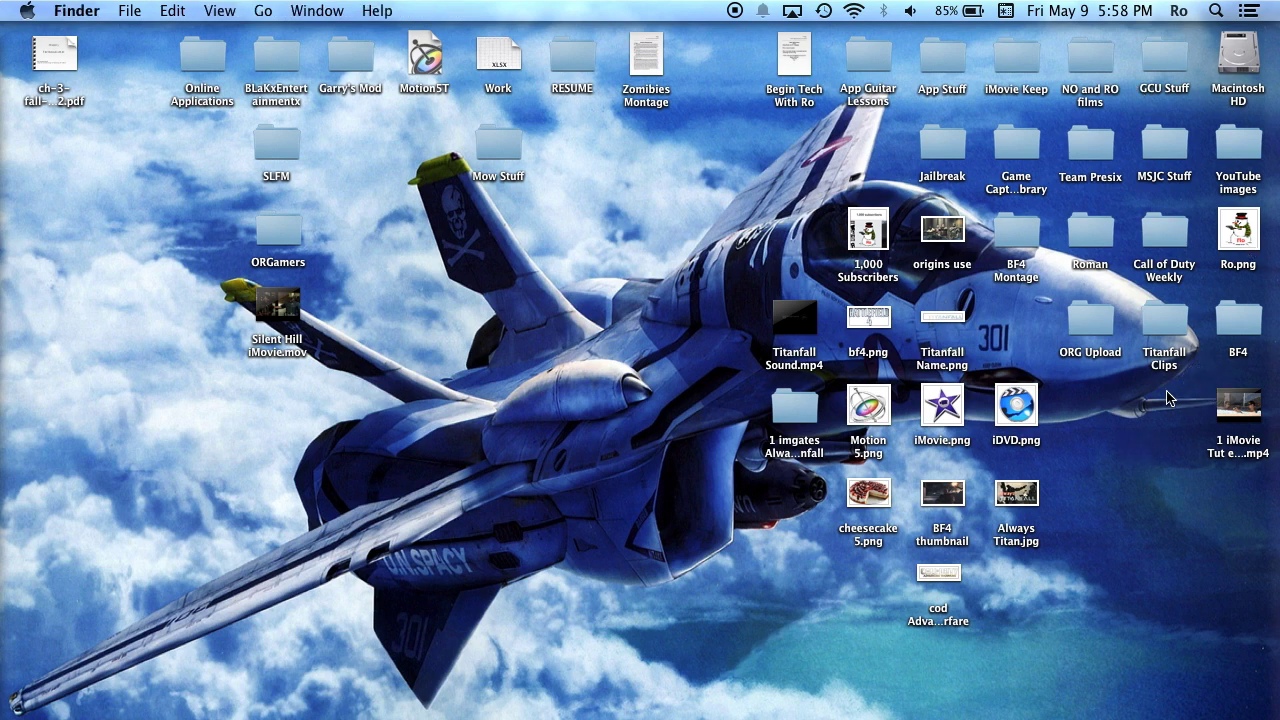
double_click(1253, 413)
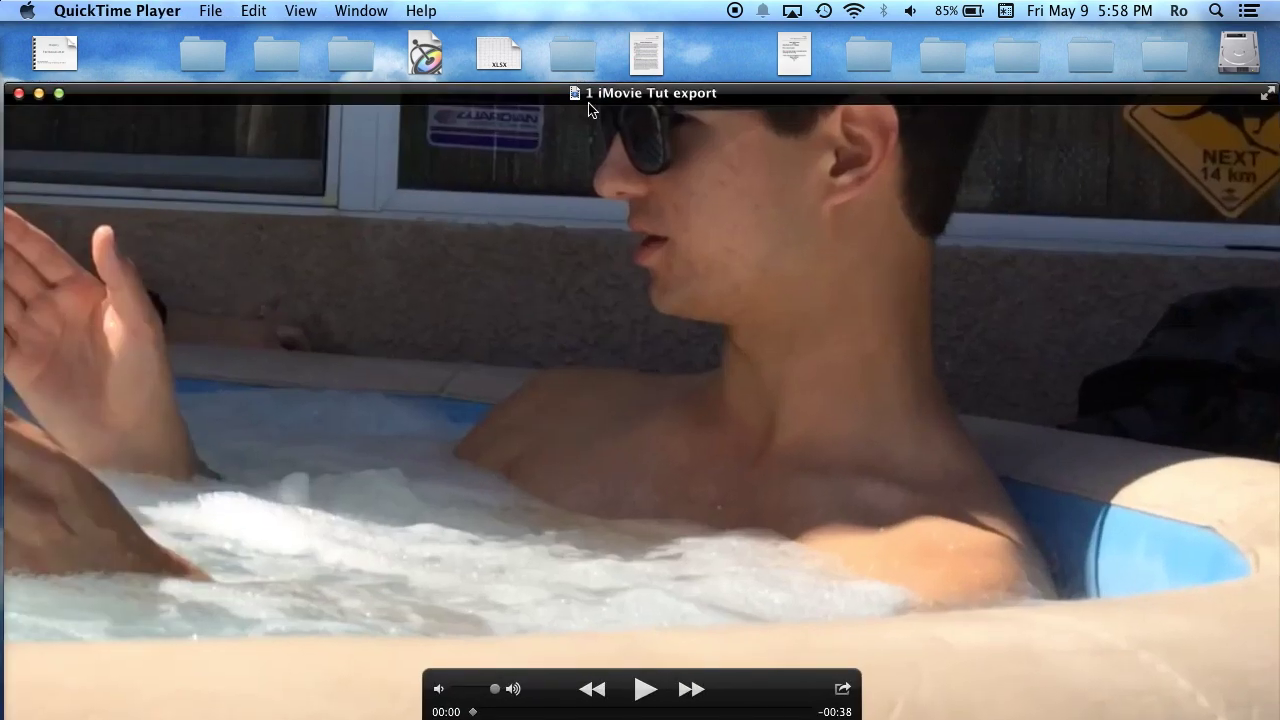
Step: Play the exported video briefly in QuickTime Player, close it, and right-click the file
drag(589, 100, 586, 40)
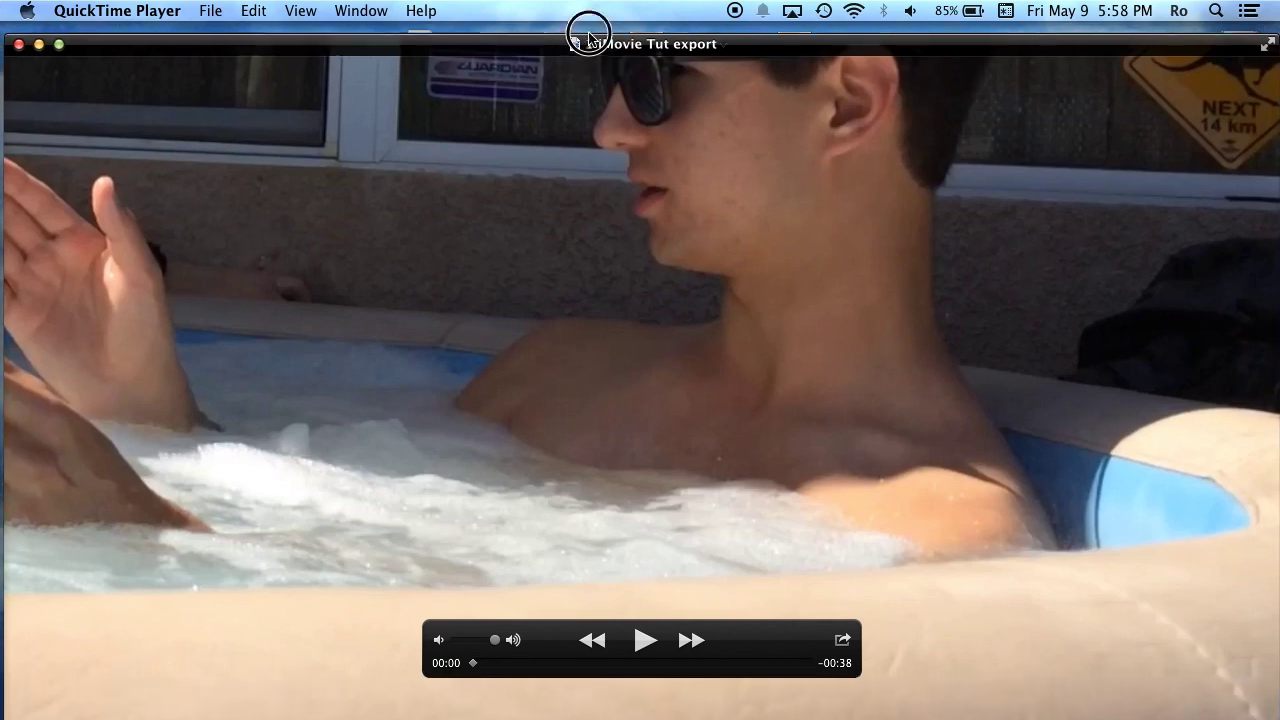
click(639, 628)
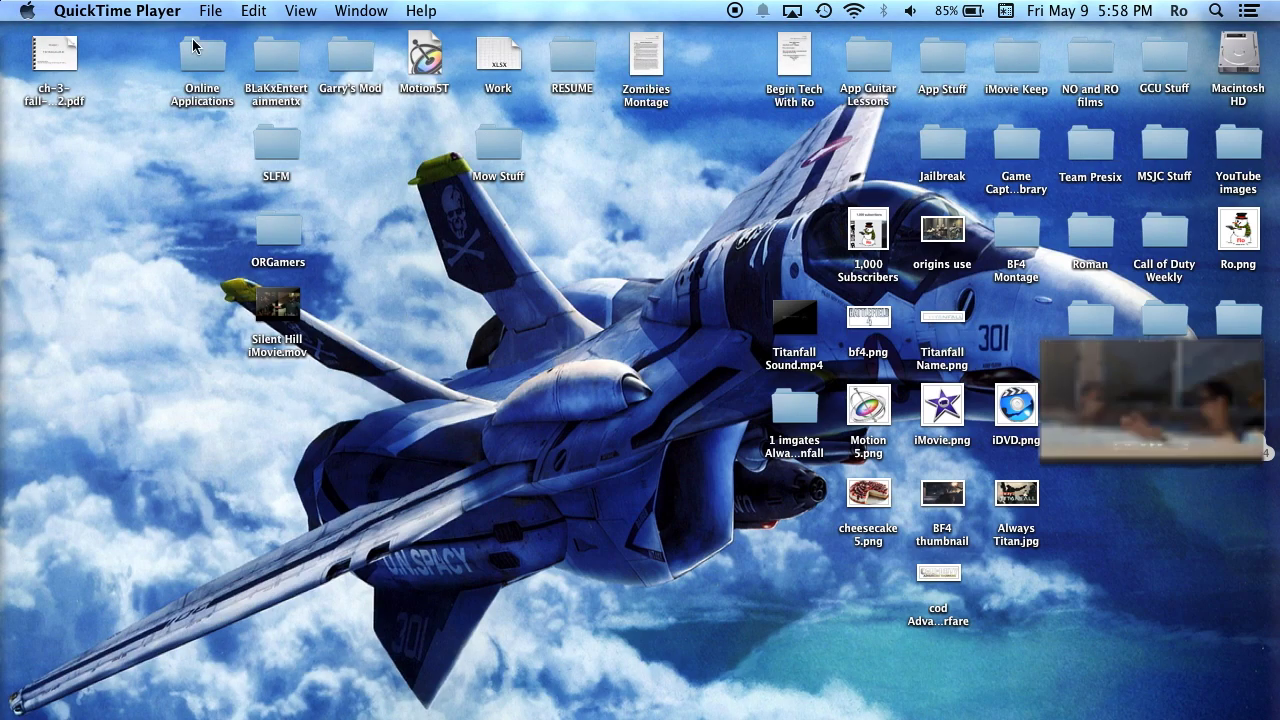
click(1270, 479)
right_click(1244, 403)
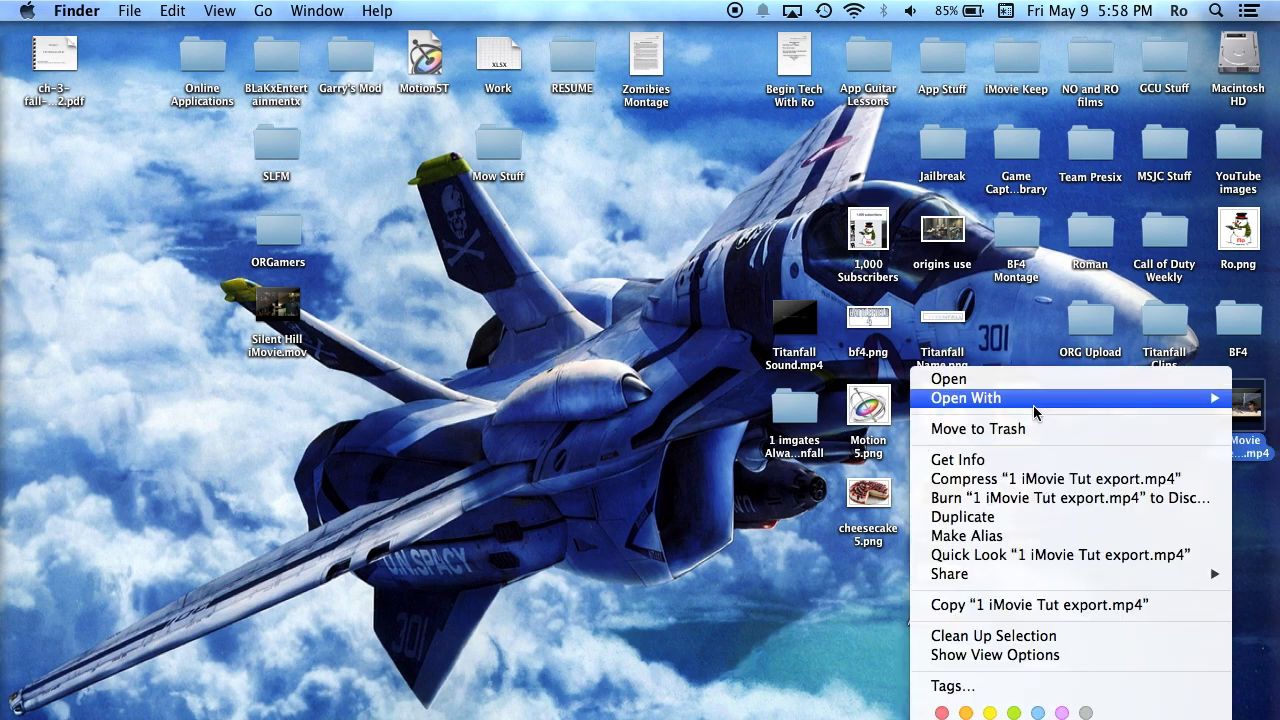
Step: Show Get Info for the exported MP4 and highlight its Kind, MPEG-4 movie
click(957, 459)
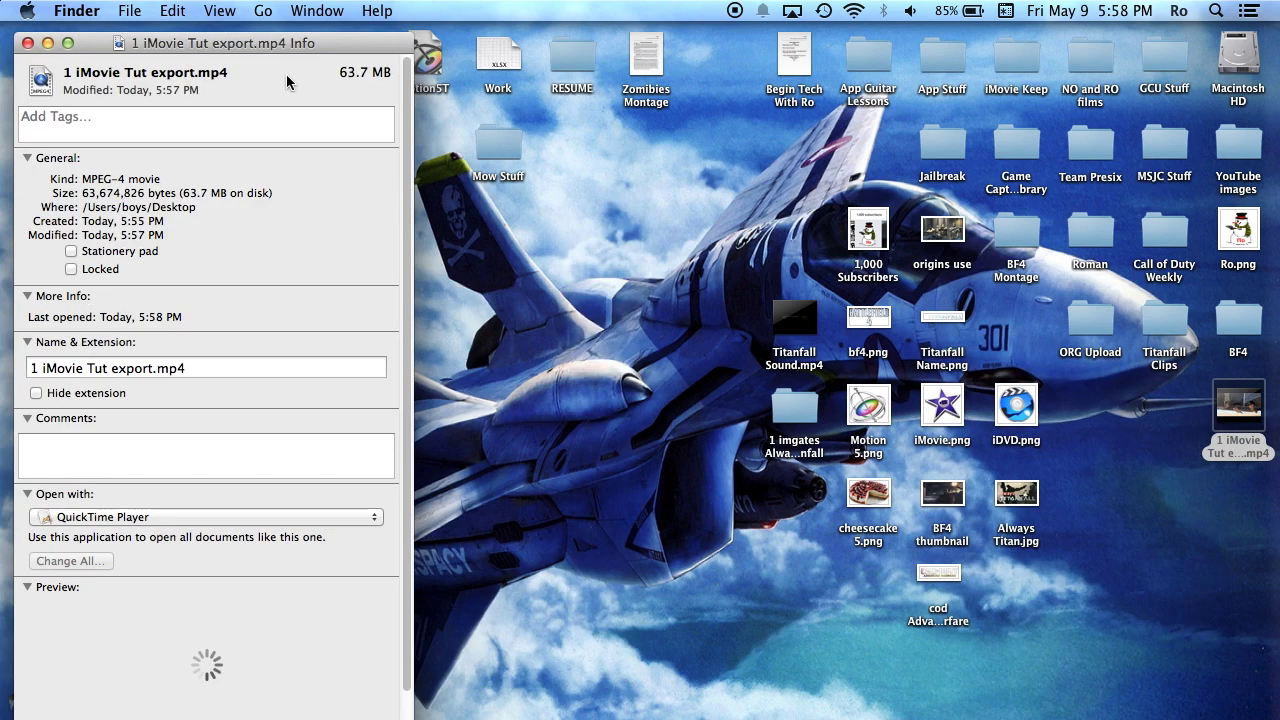
drag(280, 25, 385, 30)
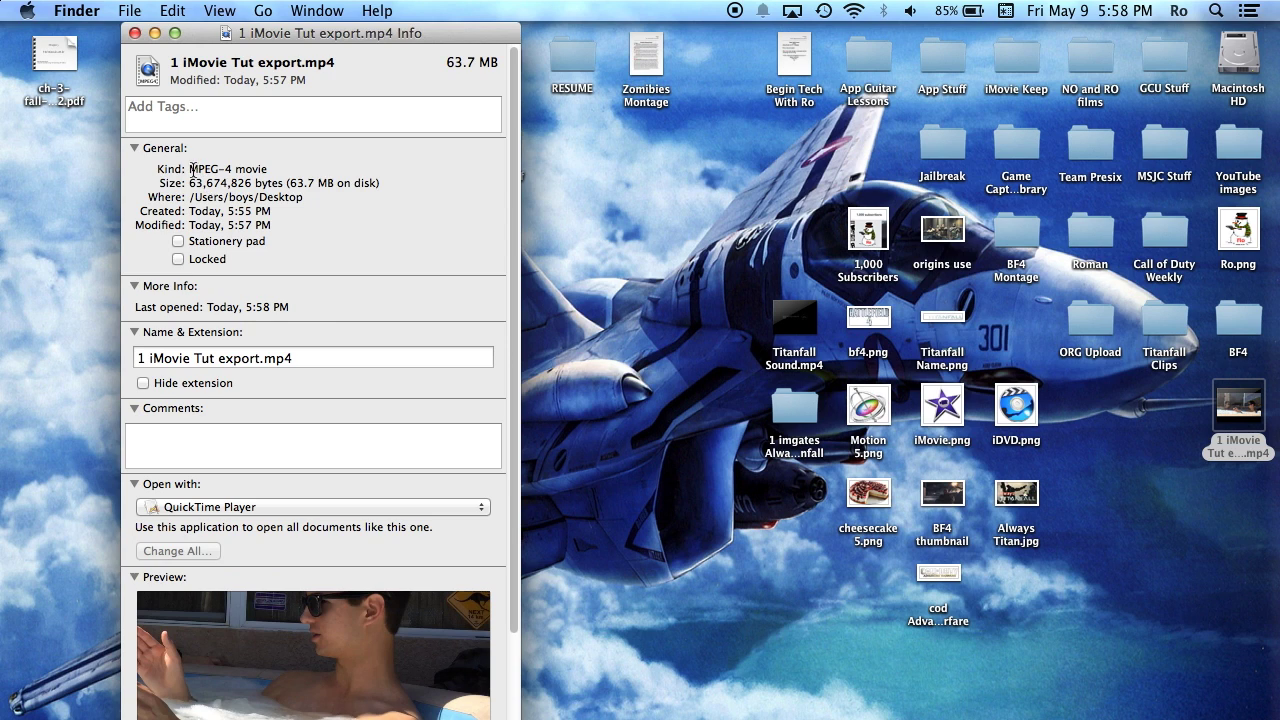
drag(193, 168, 268, 166)
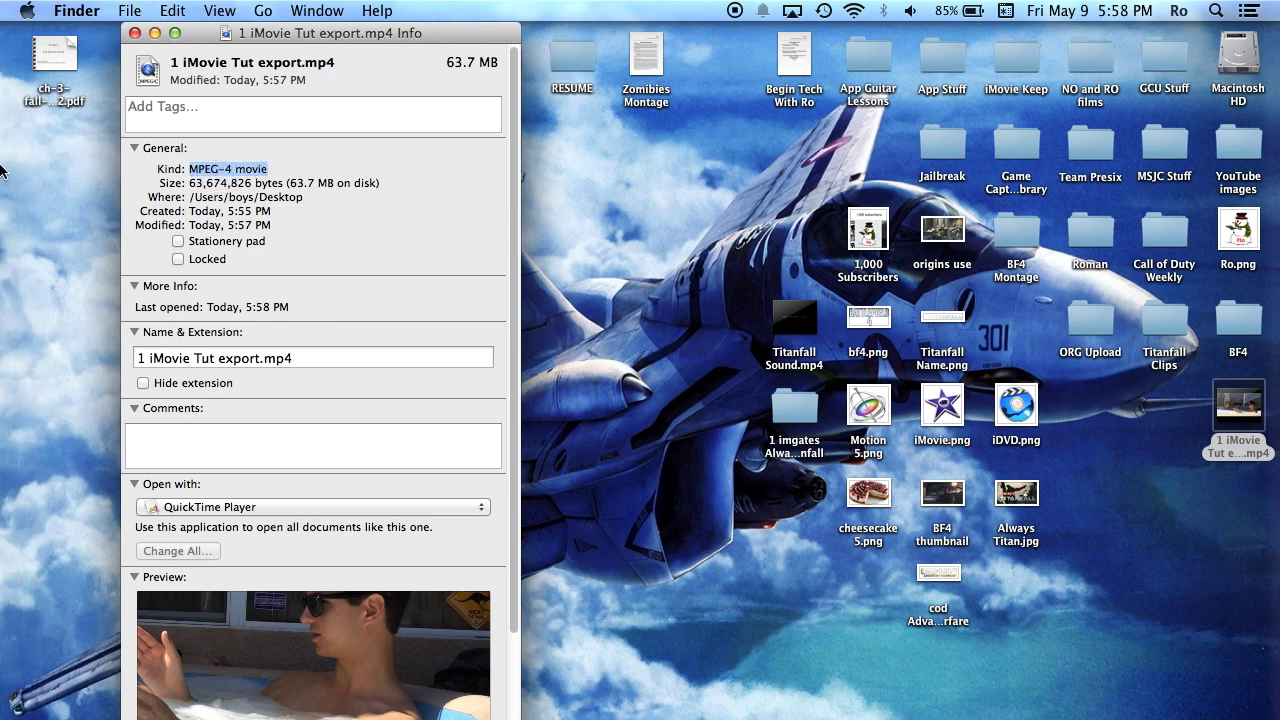
Step: Switch back to Chrome's YouTube Help formats page
mouse_move(5, 128)
click(22, 105)
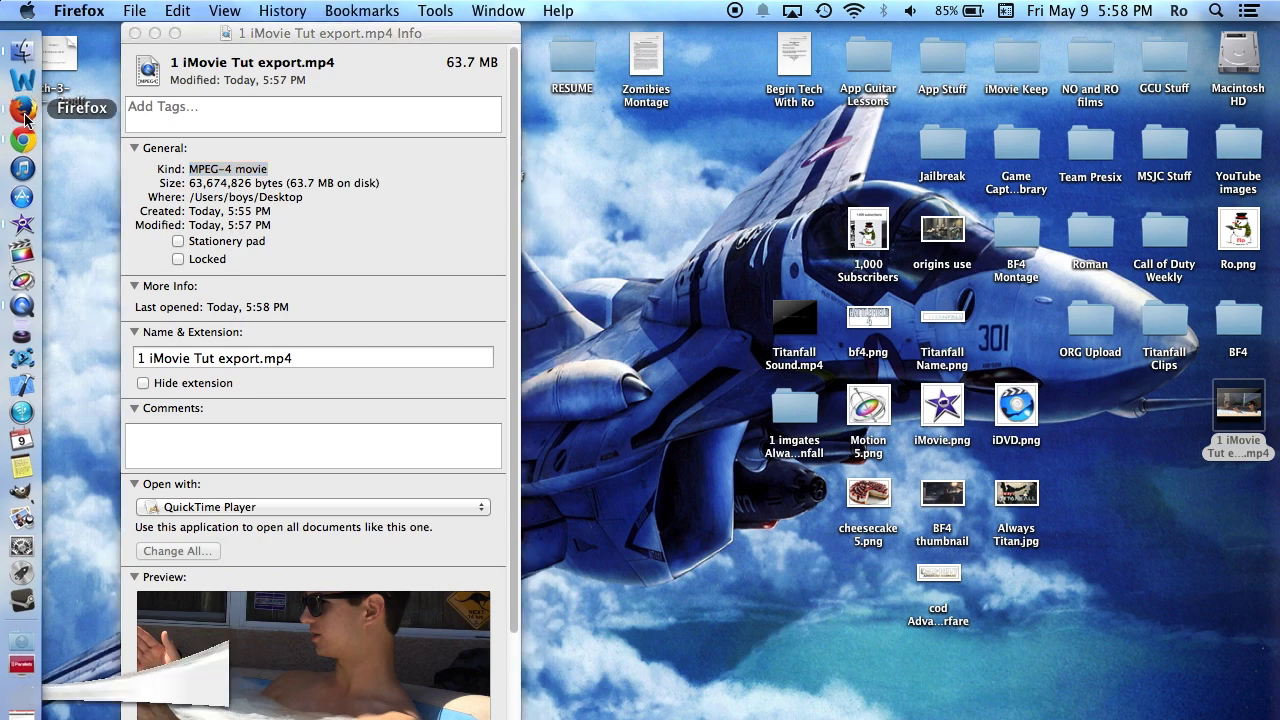
click(22, 137)
Step: Highlight .MPEG4 in the supported formats list, then go back twice to YouTube's upload page
drag(133, 418, 184, 425)
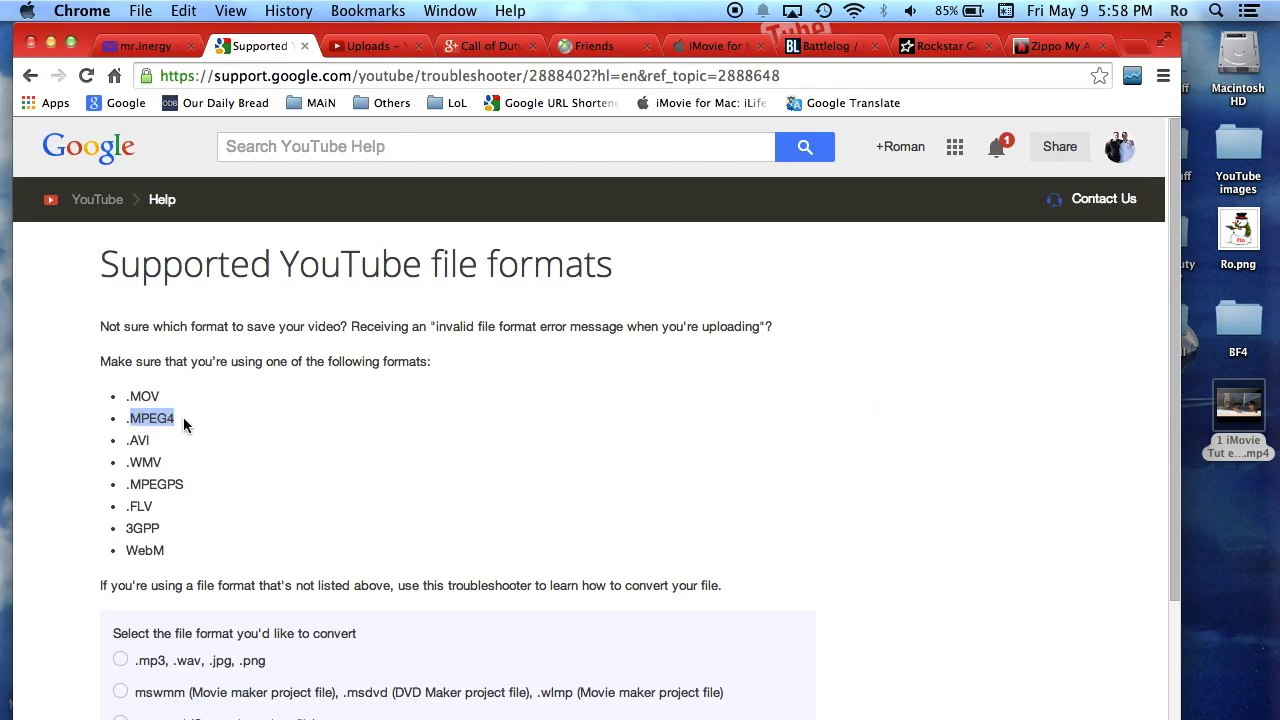
click(196, 423)
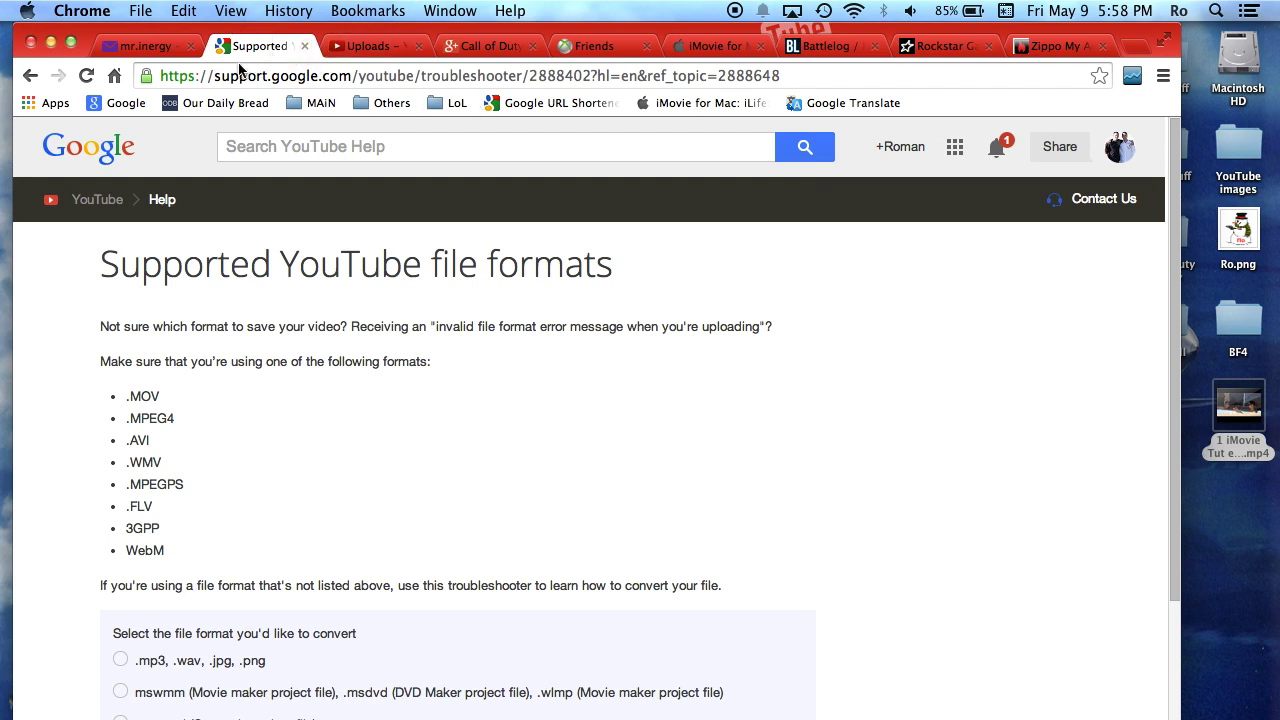
click(30, 76)
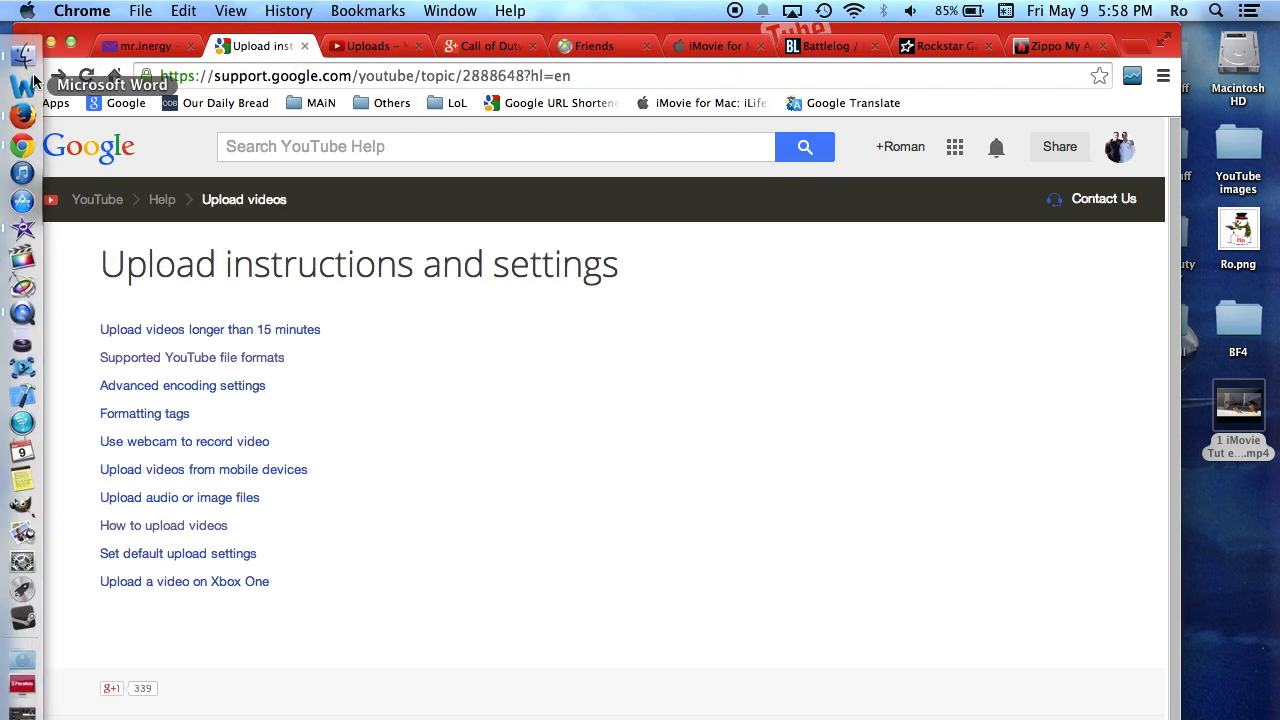
click(30, 76)
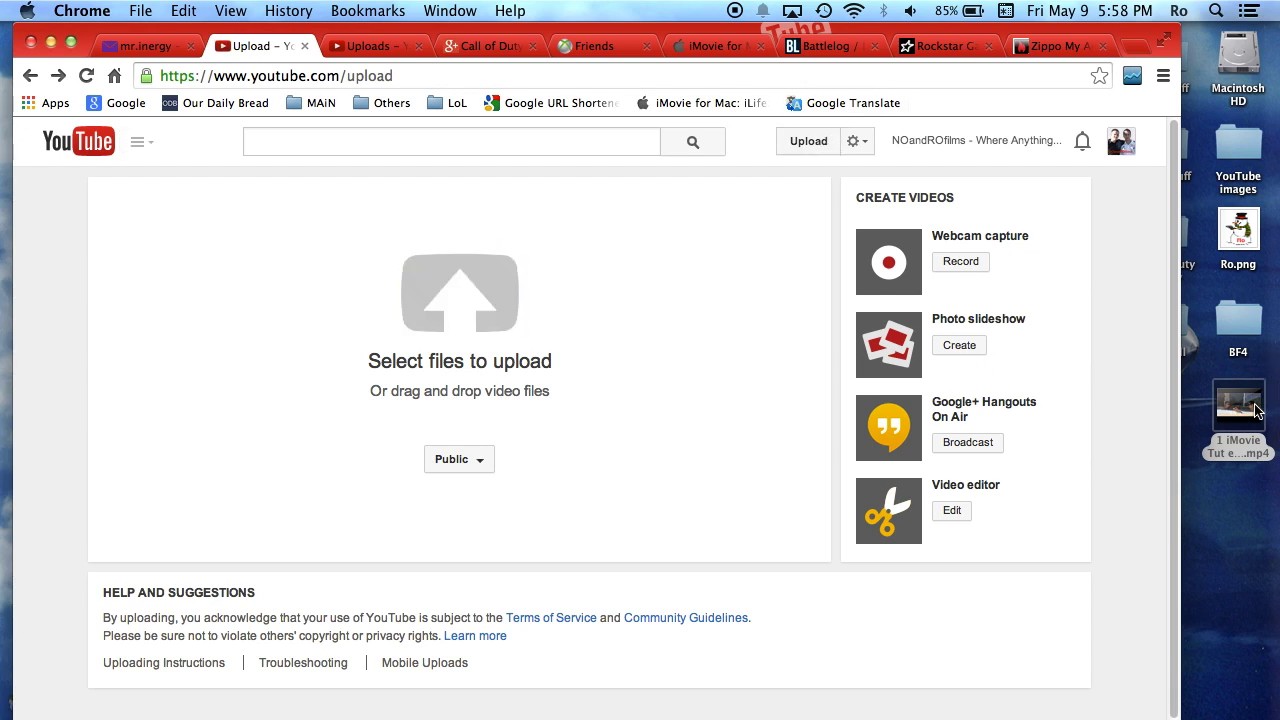
Step: Upload 1 iMovie Tut export.mp4 from the Desktop through YouTube's file chooser
mouse_move(1257, 411)
mouse_down()
mouse_move(523, 357)
mouse_move(1080, 531)
mouse_move(1269, 406)
mouse_up()
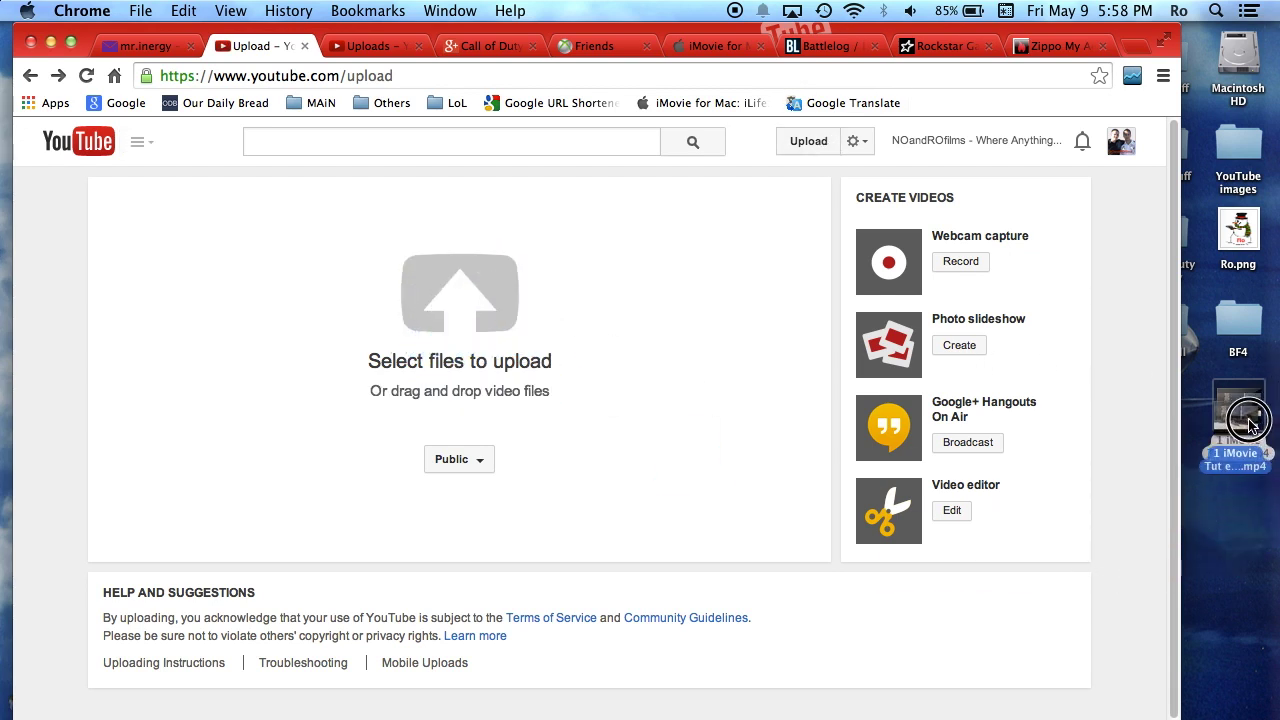
click(1270, 479)
click(436, 376)
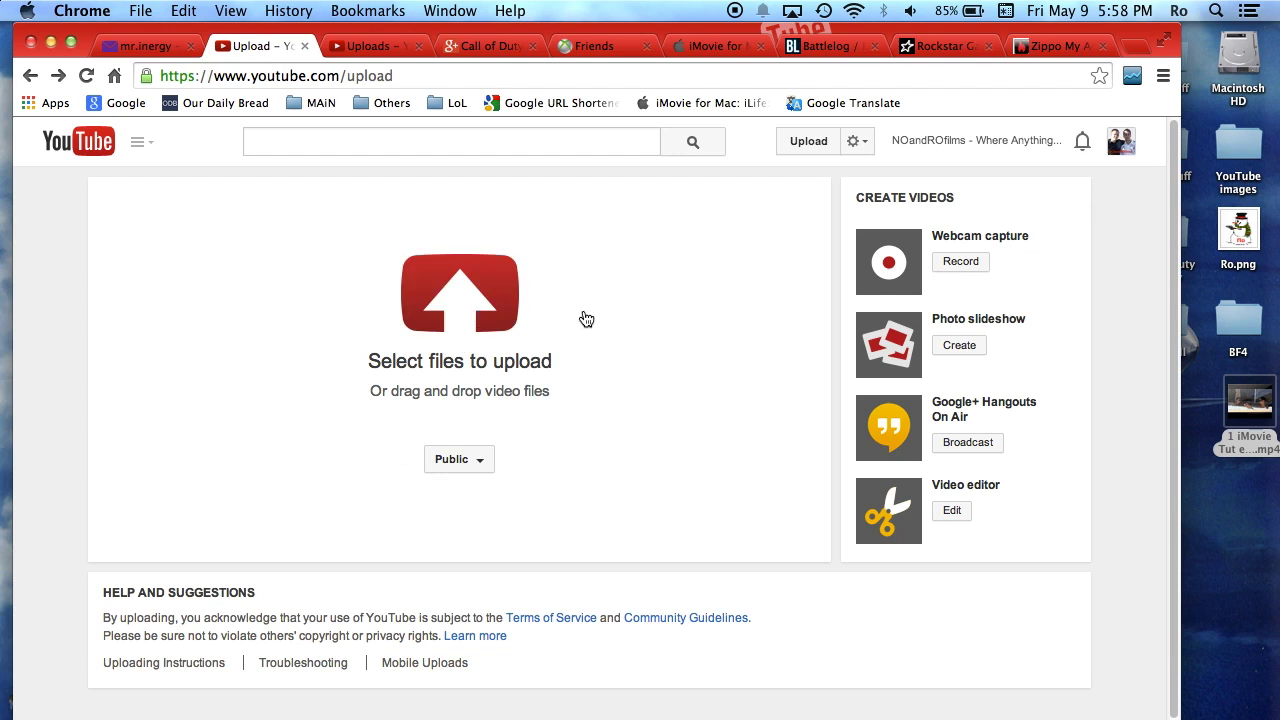
click(488, 302)
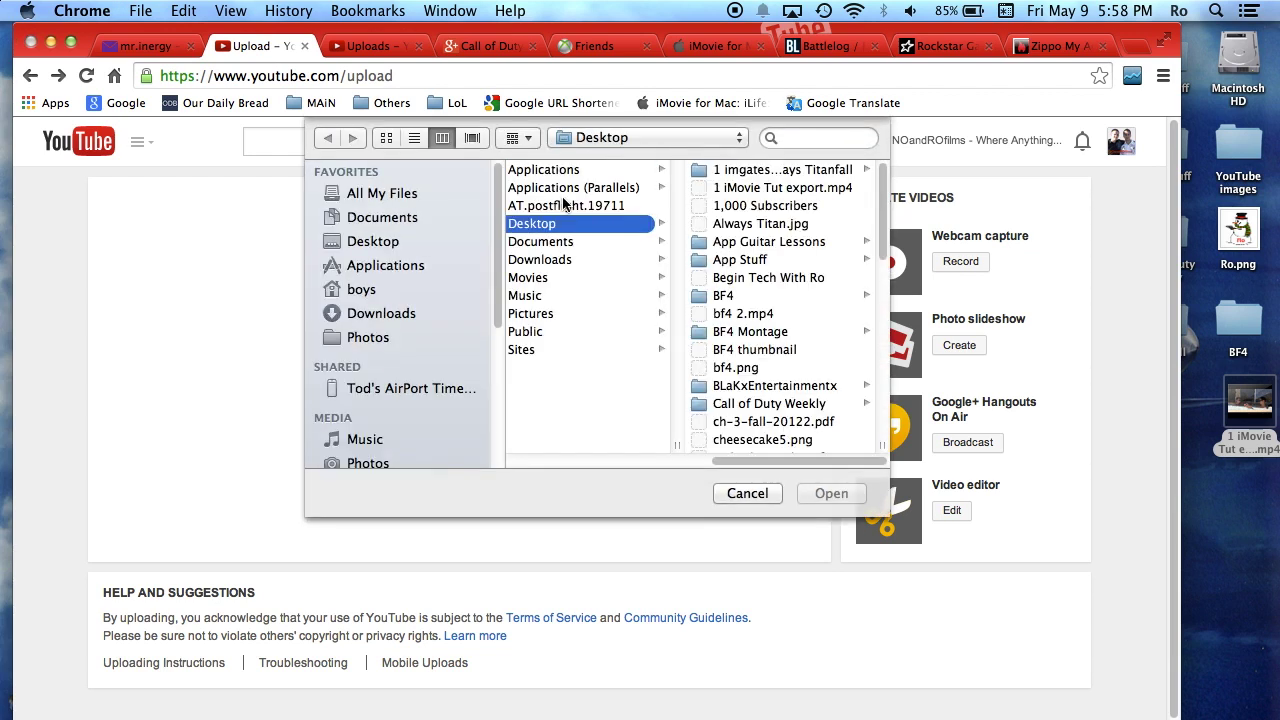
click(728, 189)
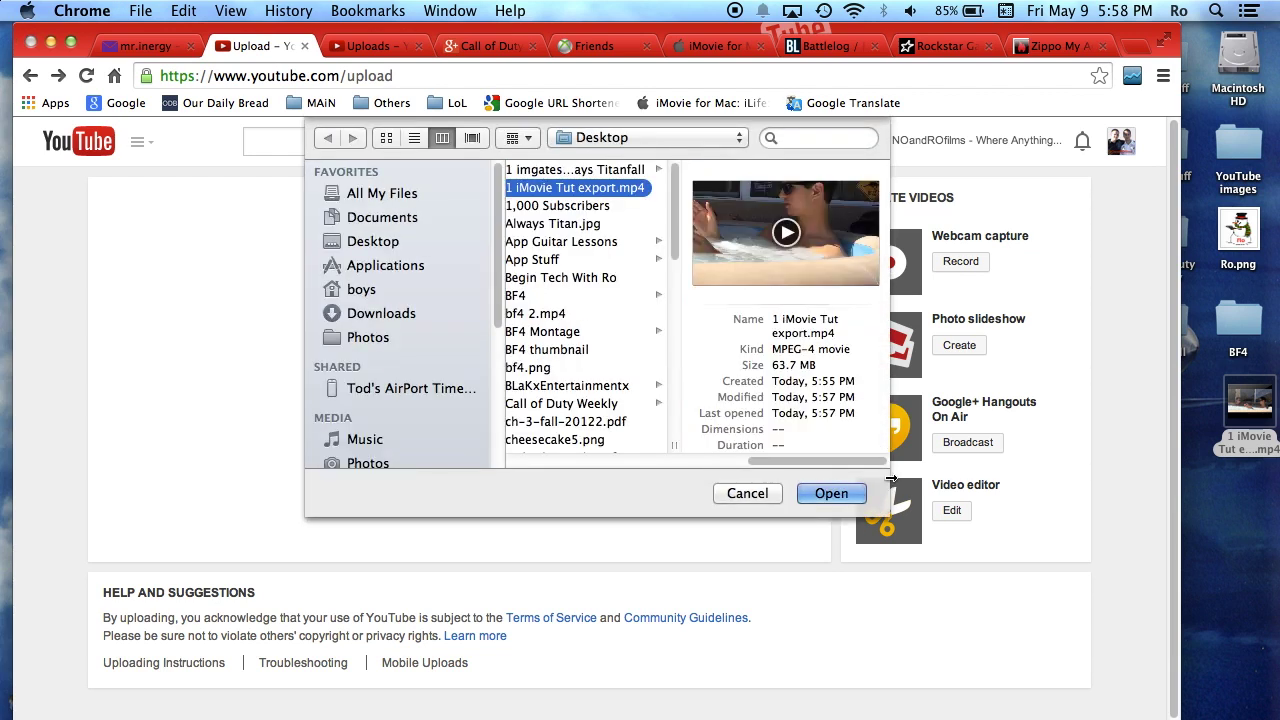
click(840, 495)
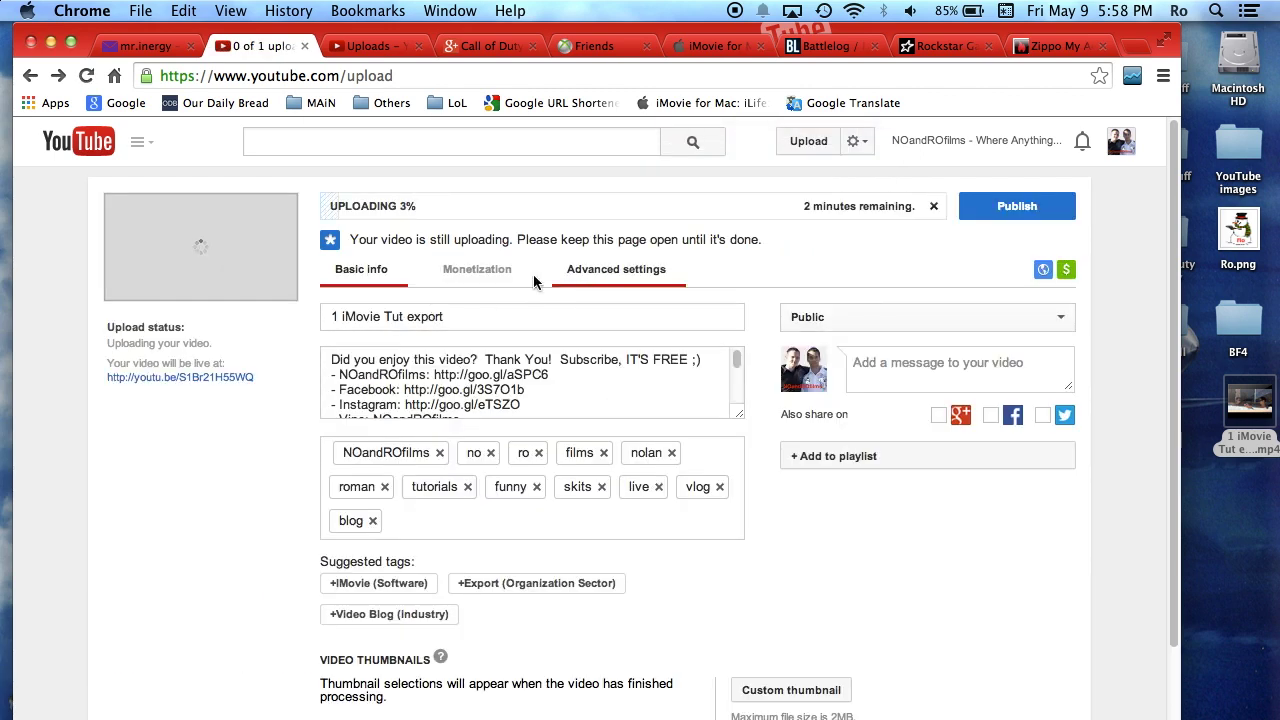
Step: Tick the Google+ share box and set the video's privacy to Private
click(640, 276)
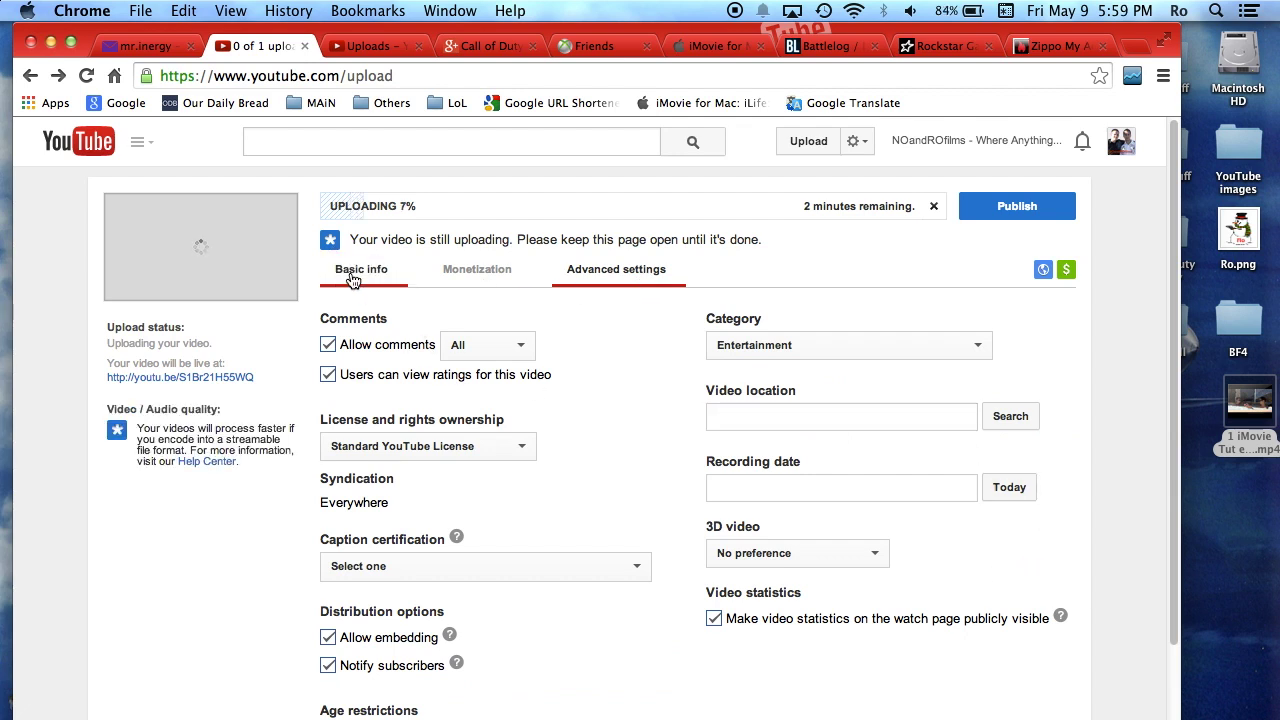
click(351, 277)
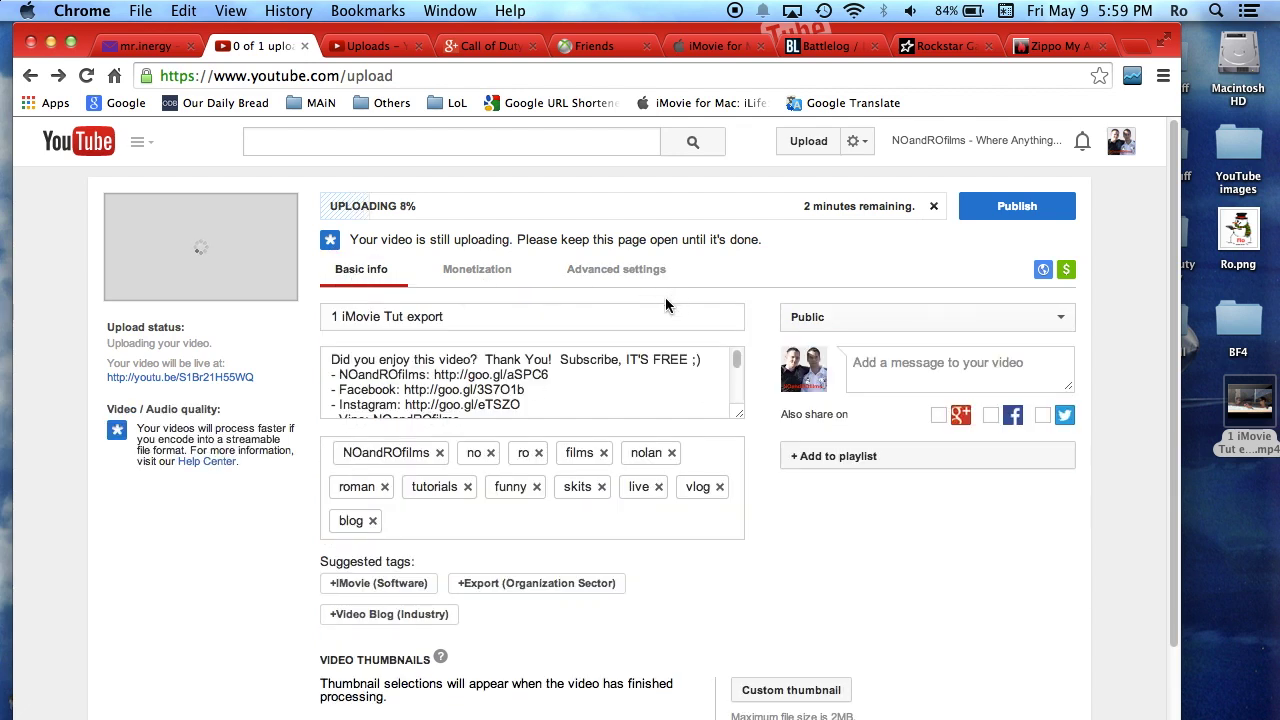
click(938, 416)
click(900, 320)
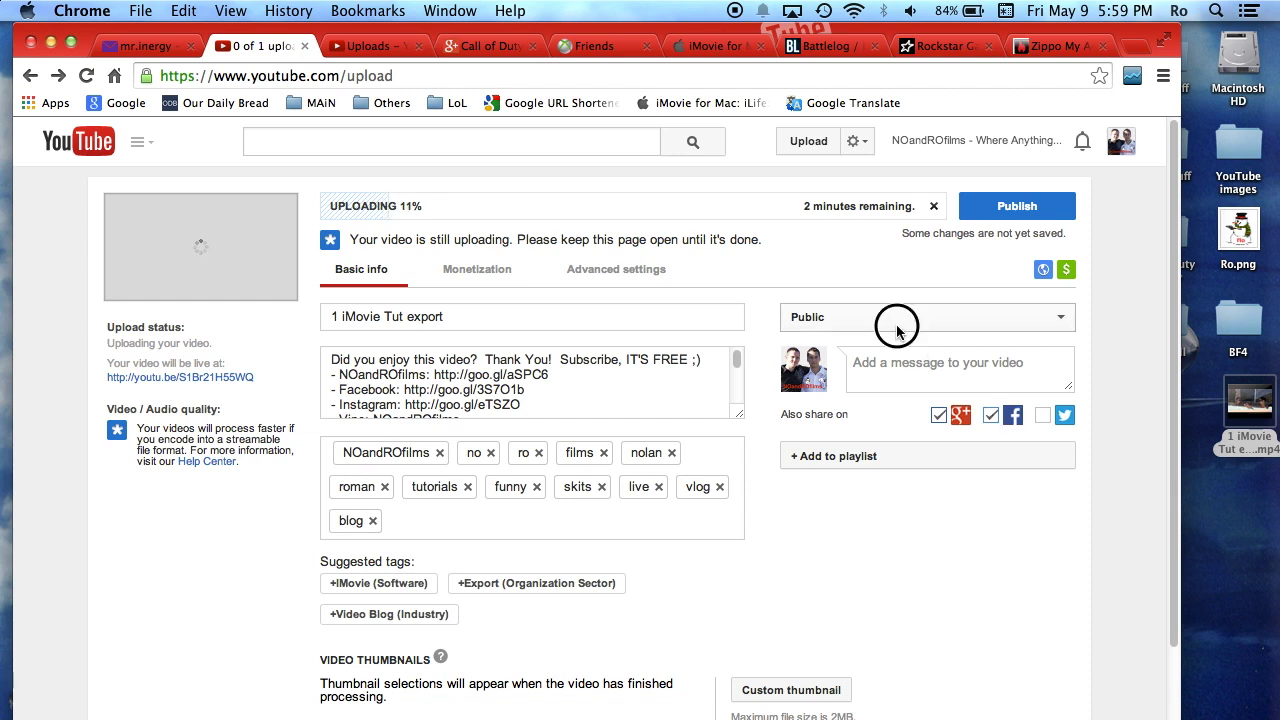
click(850, 320)
click(849, 317)
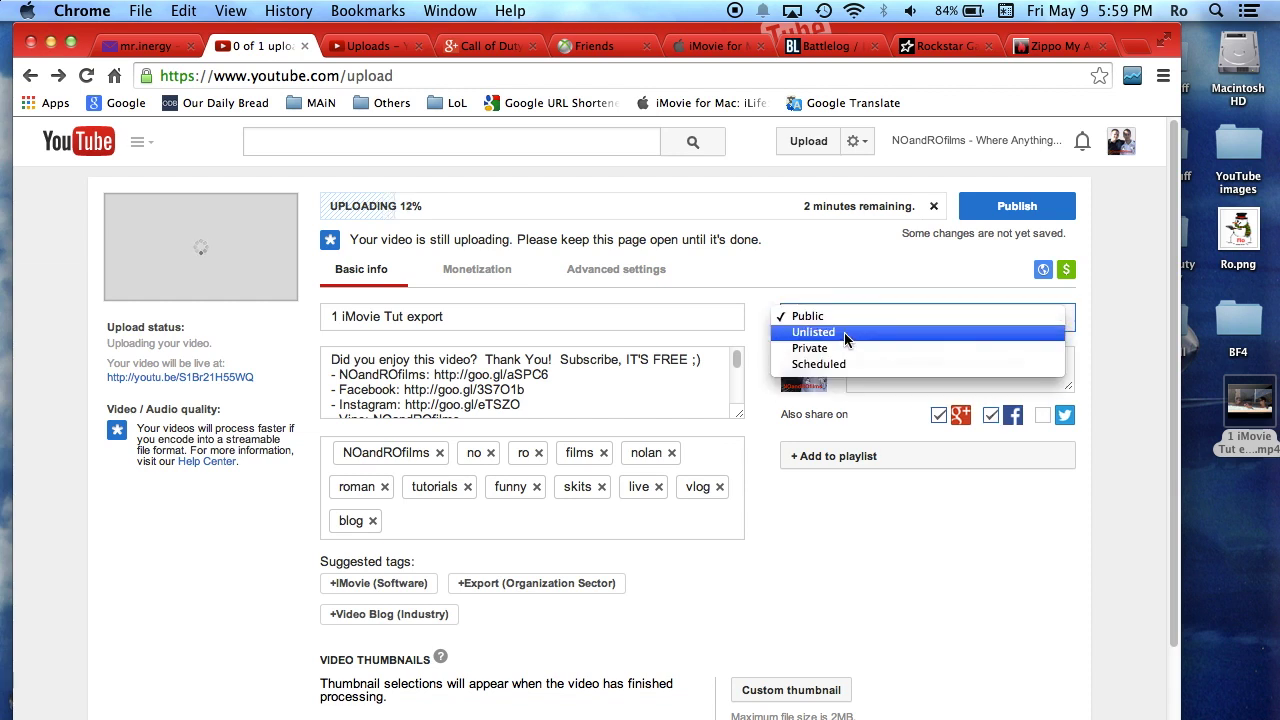
click(845, 347)
Step: Scroll the upload details and place the caret at the start of the description
scroll(643, 406, down, 2)
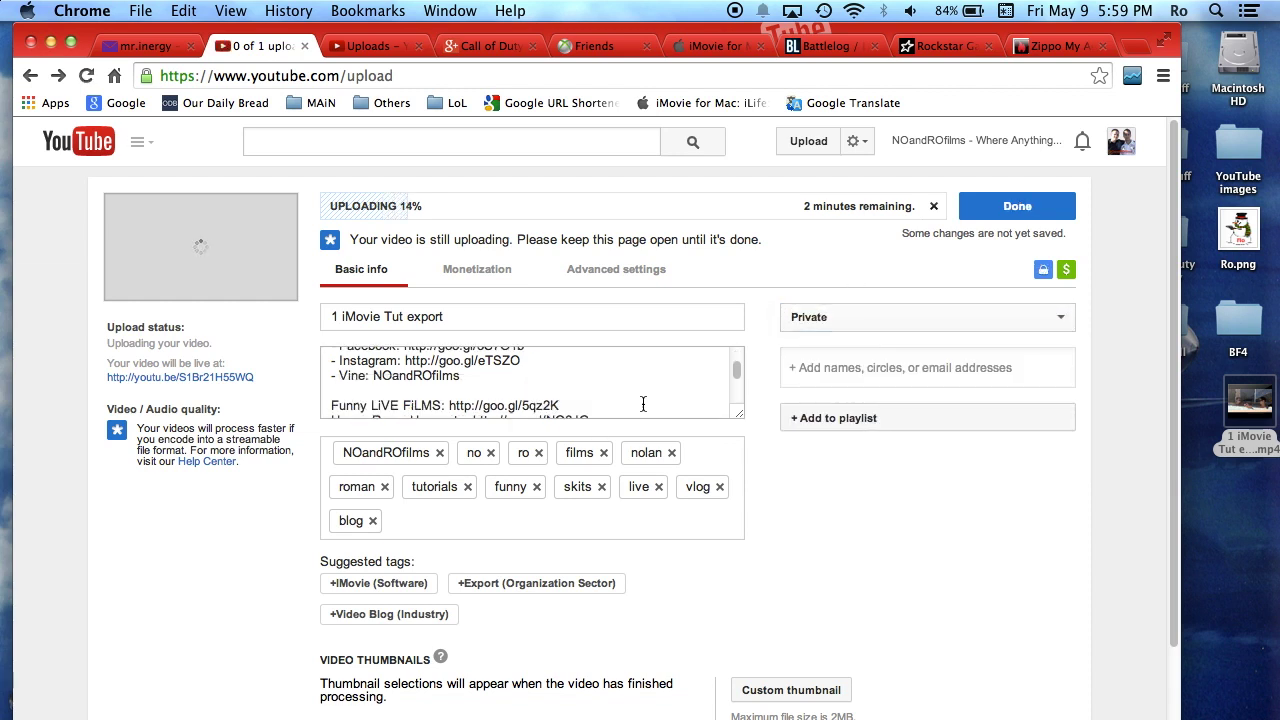
scroll(814, 586, down, 3)
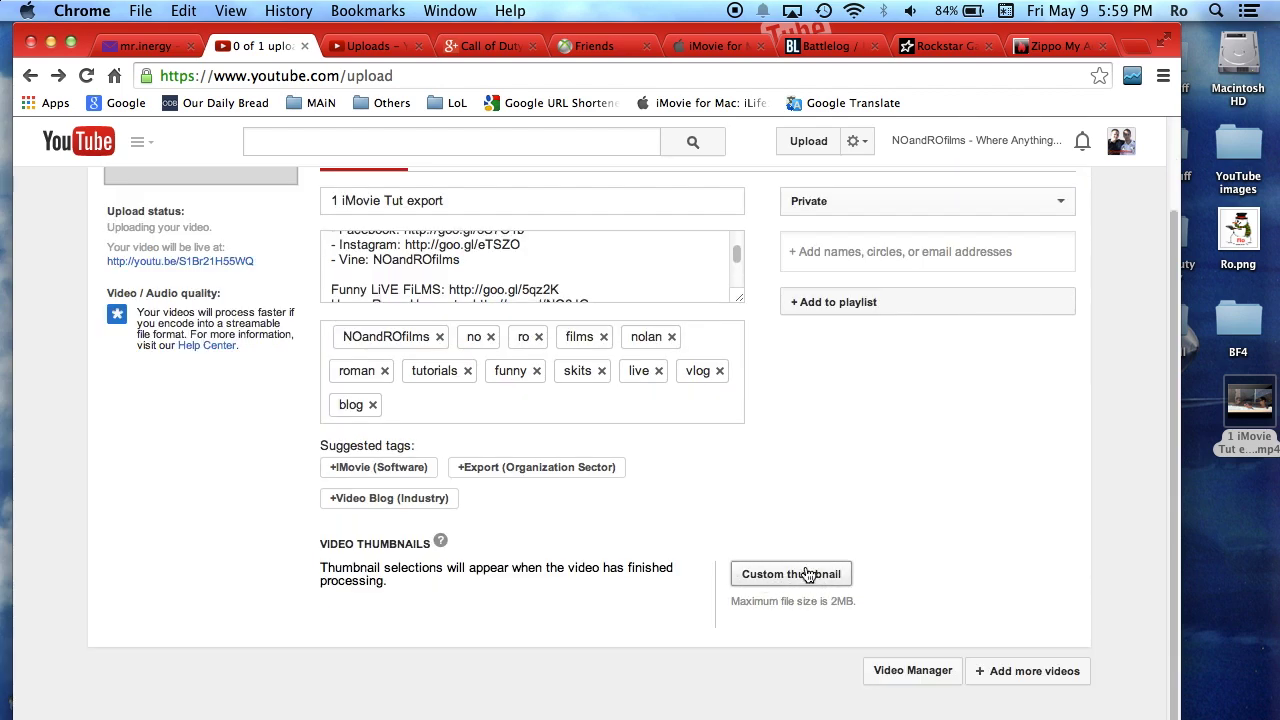
scroll(778, 568, up, 3)
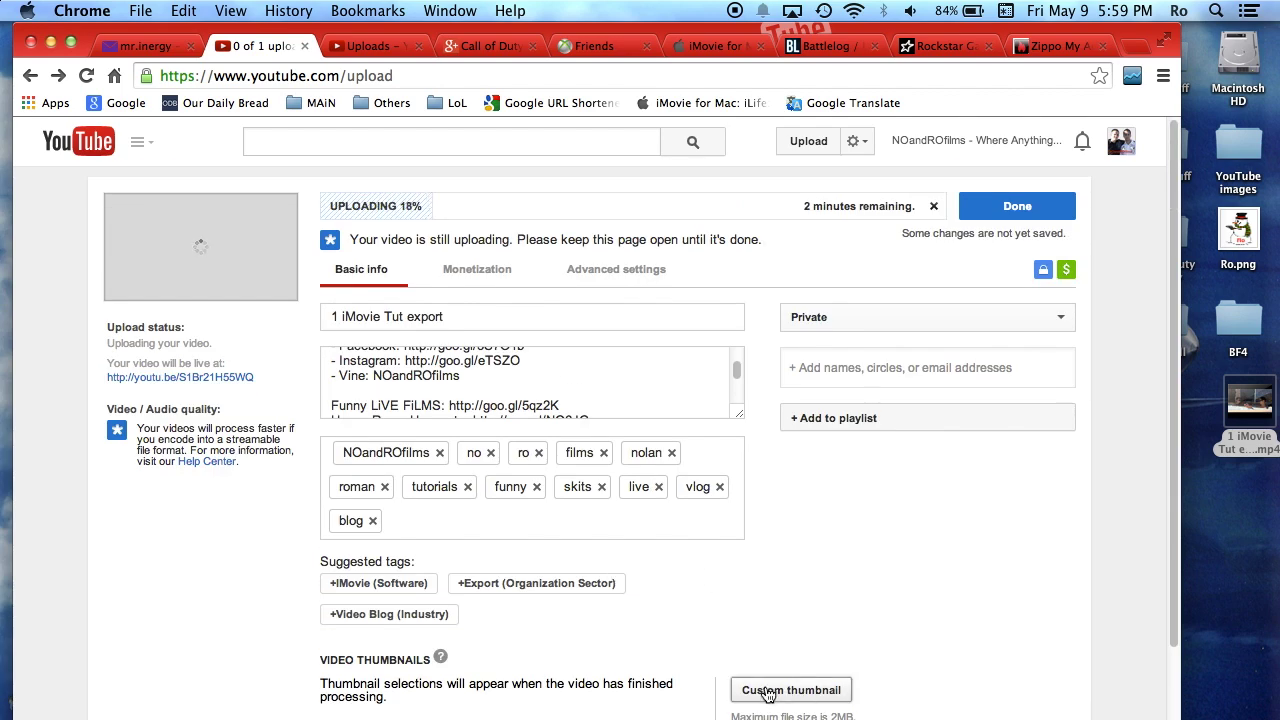
scroll(478, 388, up, 3)
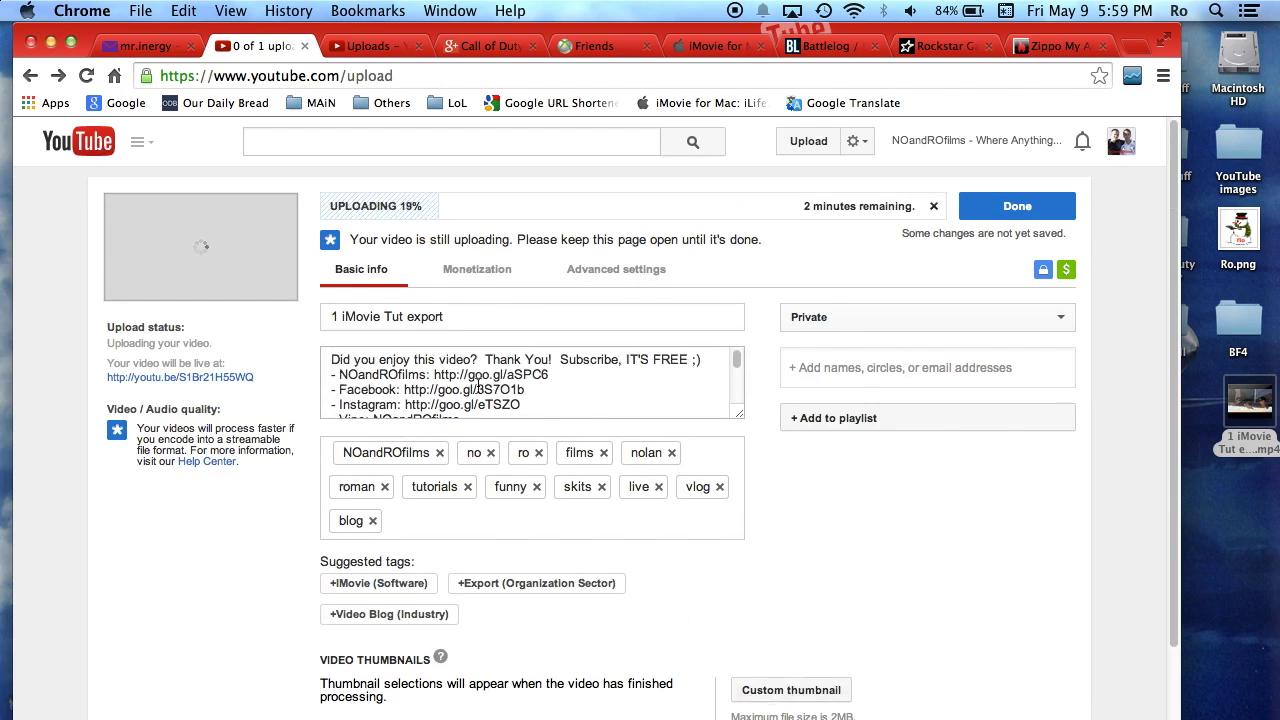
click(333, 359)
Step: Insert a new first line atop the YouTube description for 'Simple beginners tutorial' and go to the tags field after 'blog'
key(Return)
key(Up)
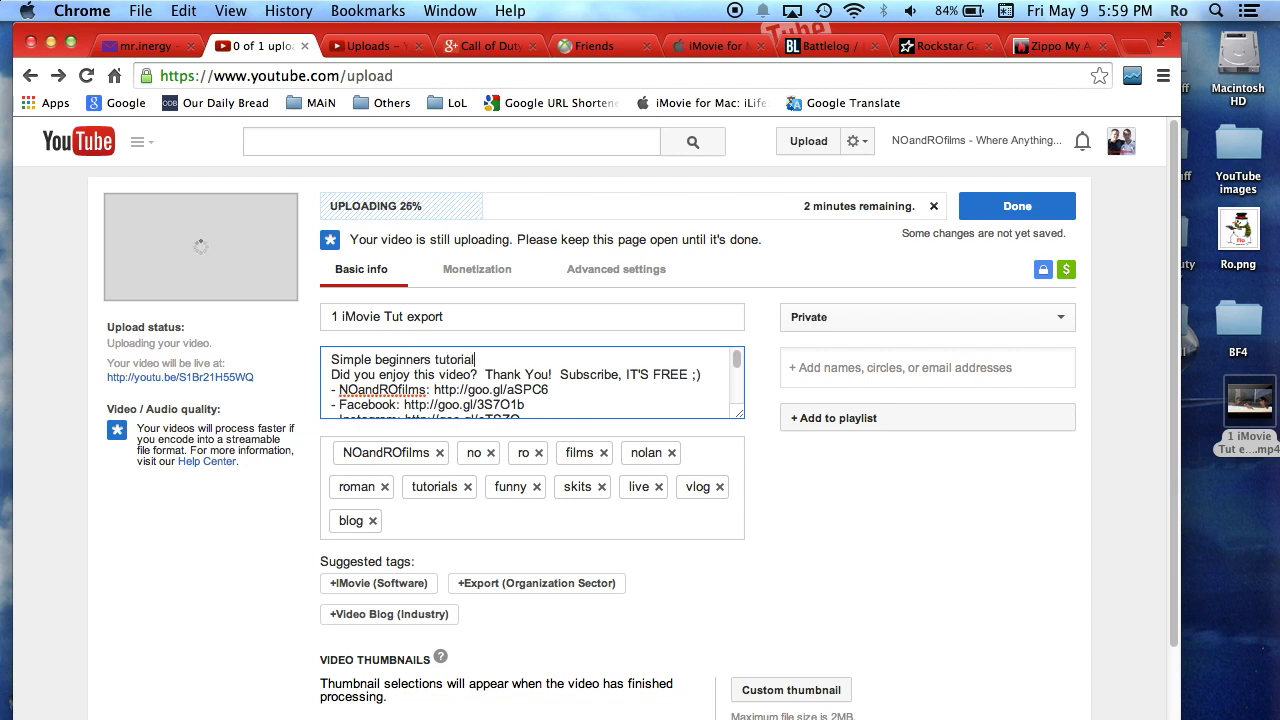
click(418, 516)
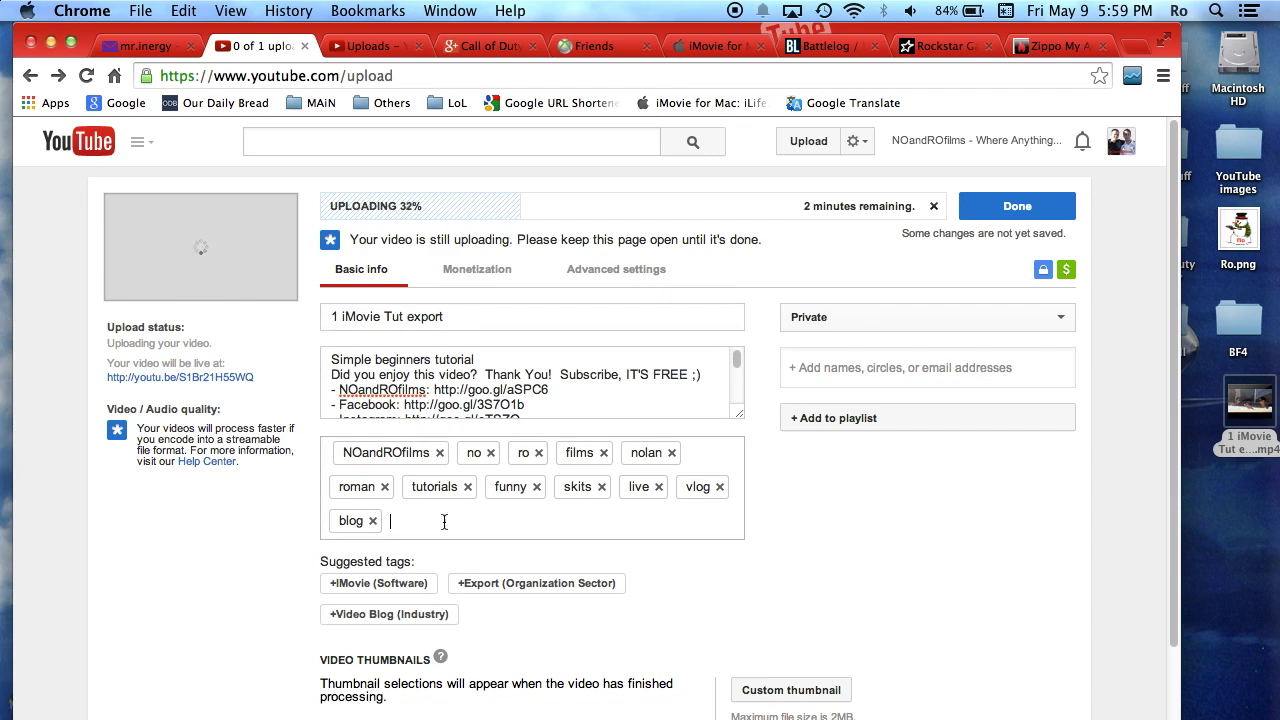
scroll(795, 460, down, 1)
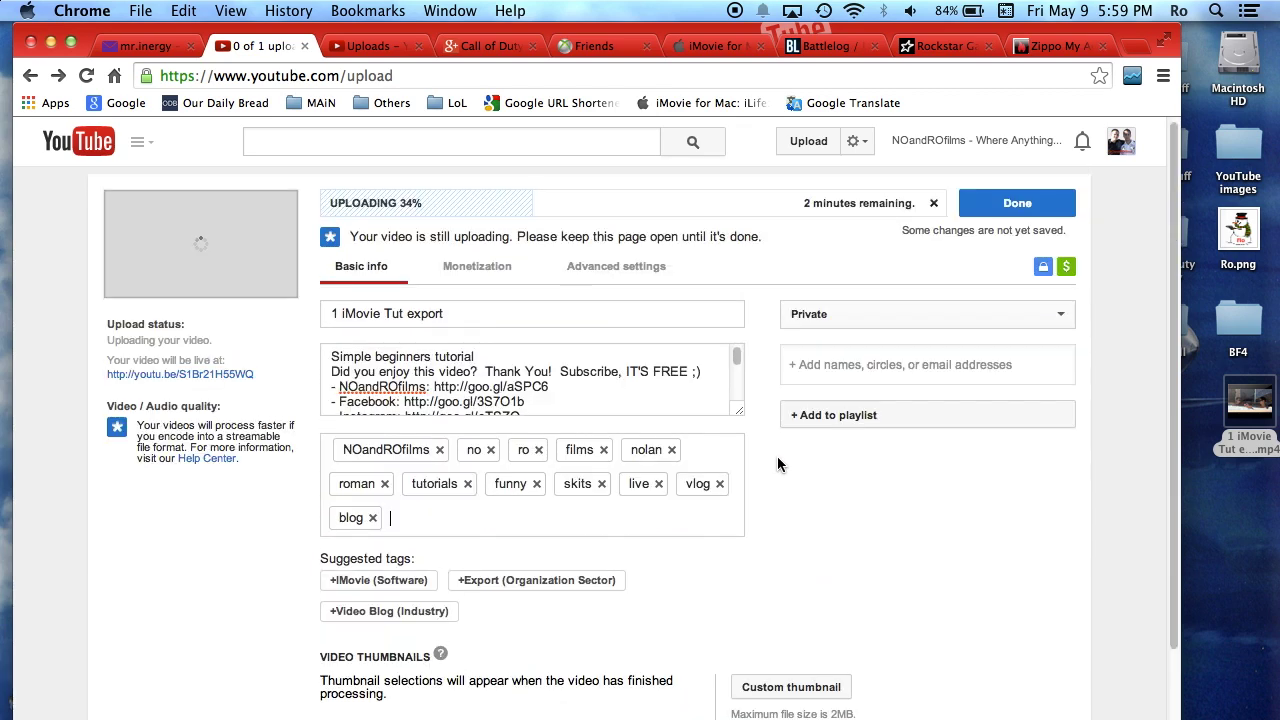
scroll(767, 427, down, 3)
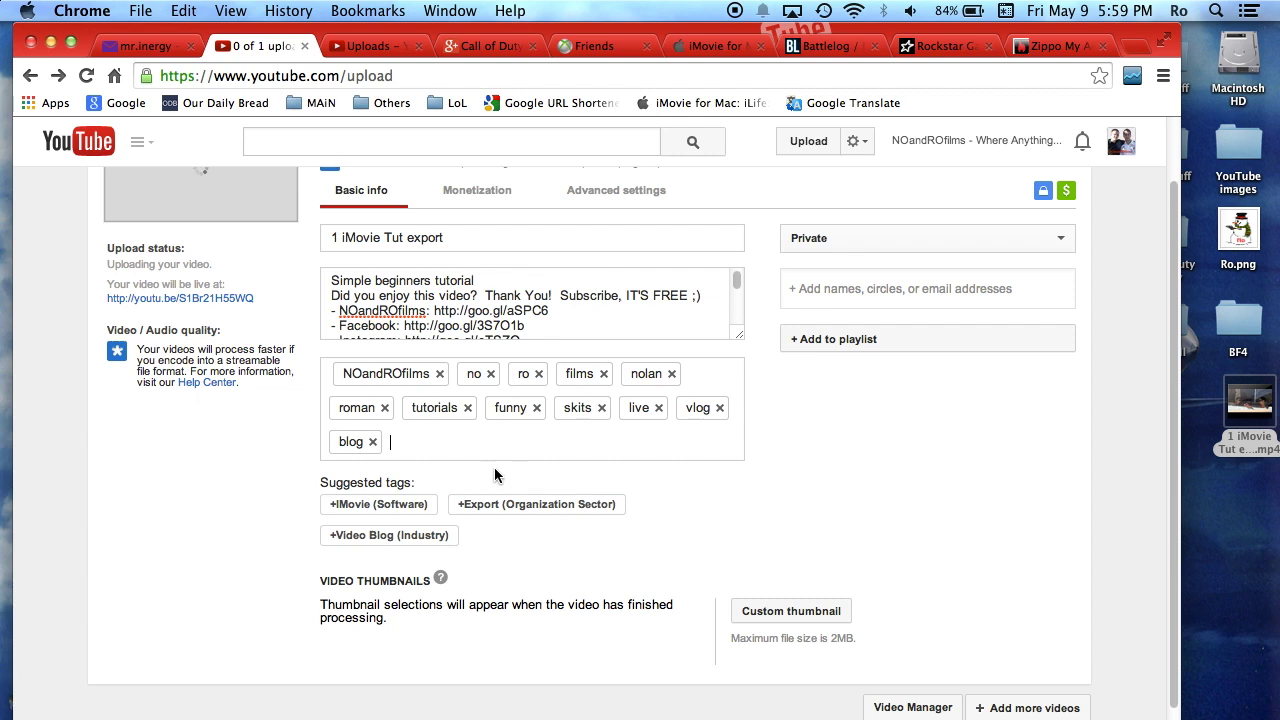
scroll(462, 444, up, 3)
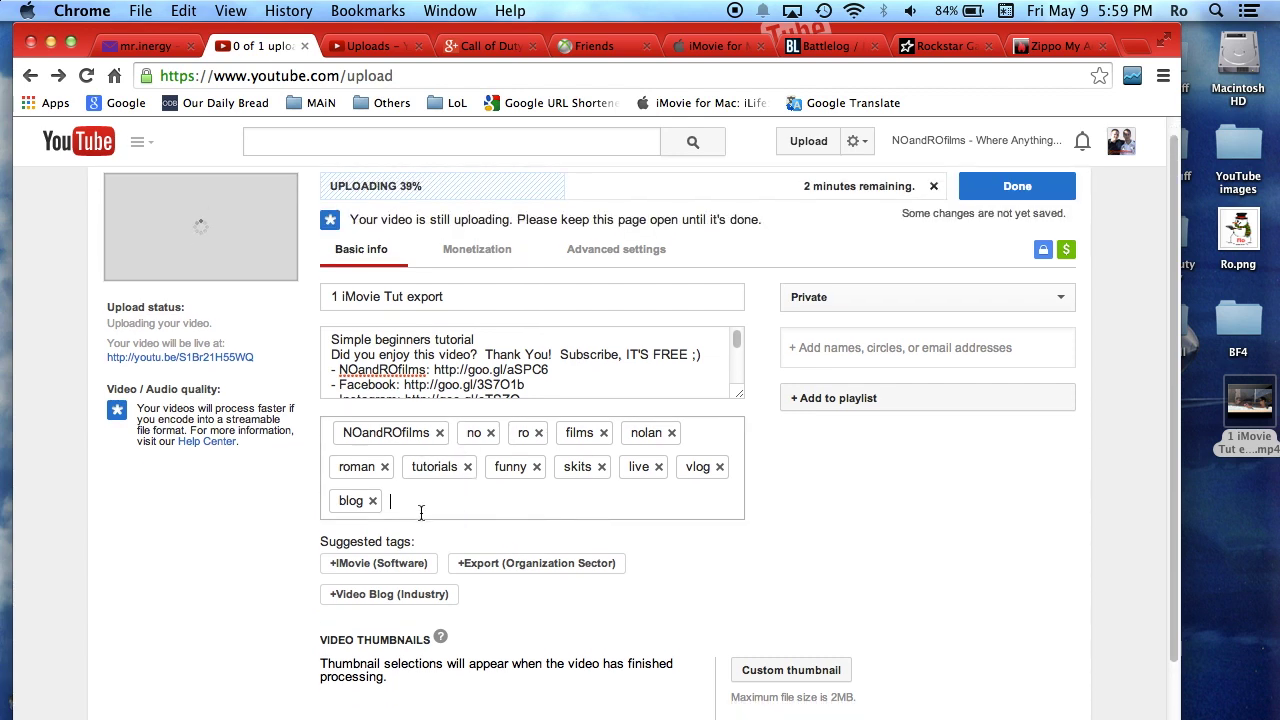
scroll(437, 503, up, 1)
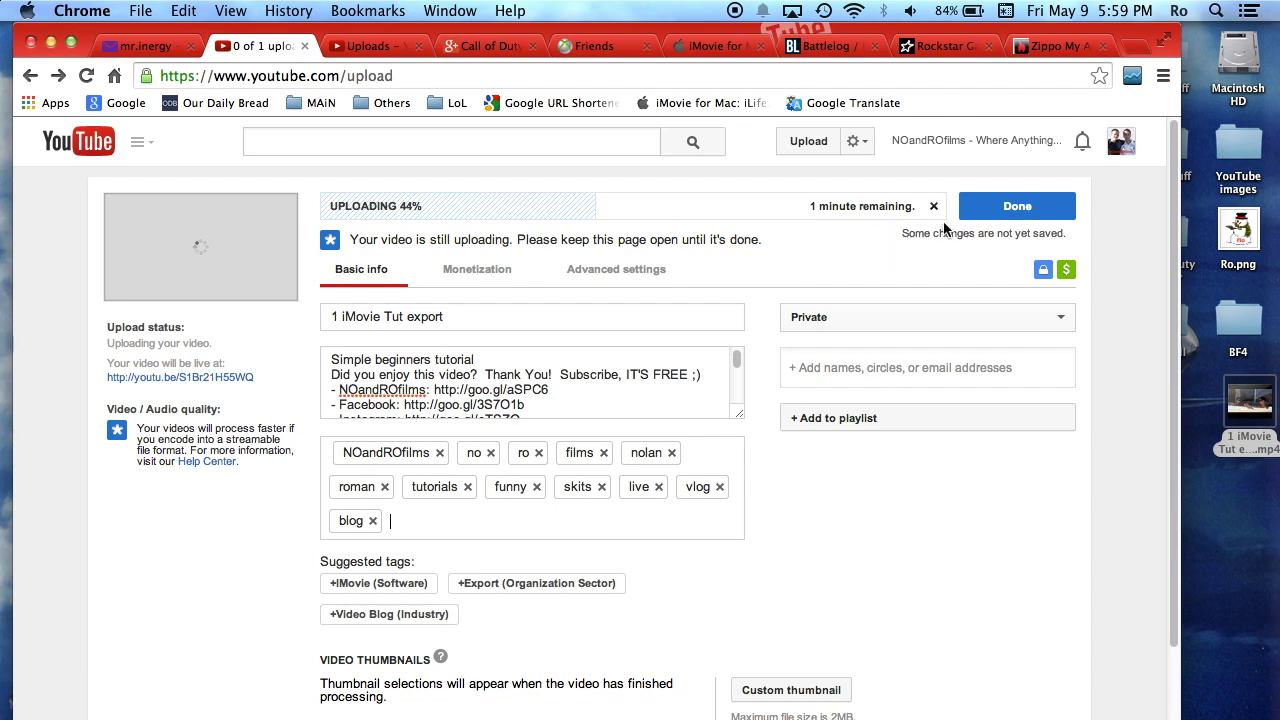
scroll(686, 363, down, 10)
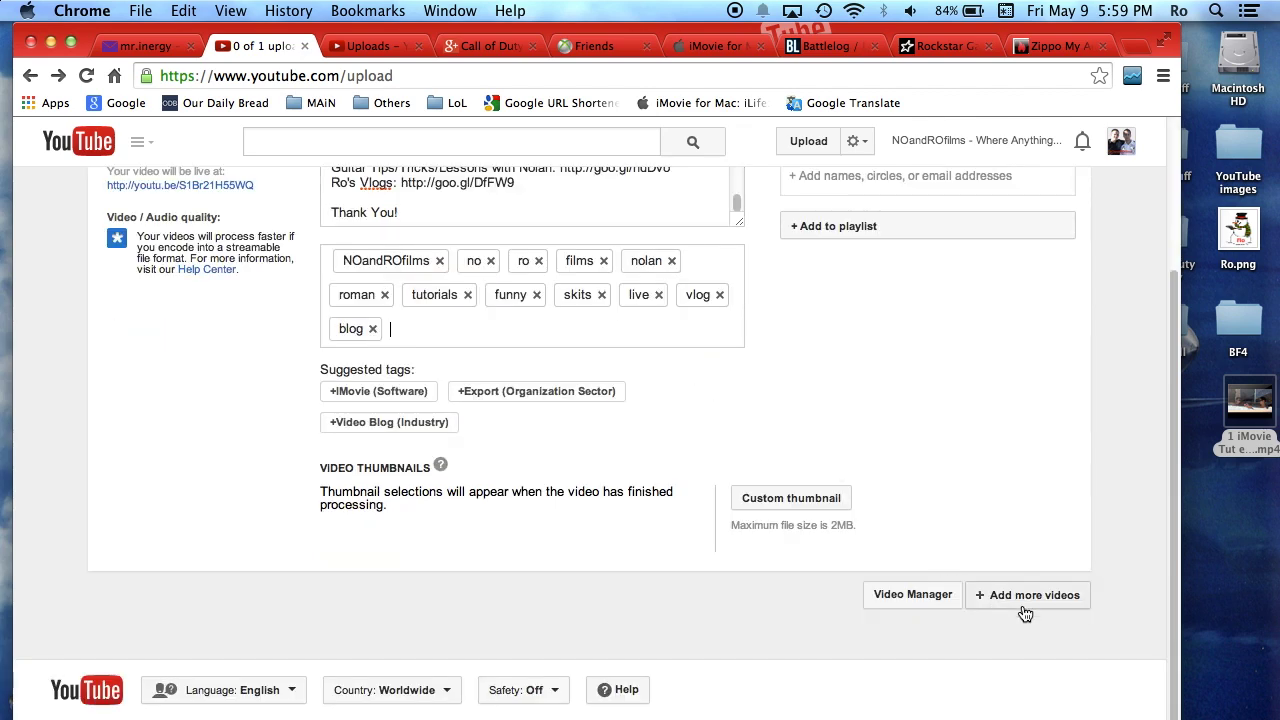
scroll(1025, 613, up, 5)
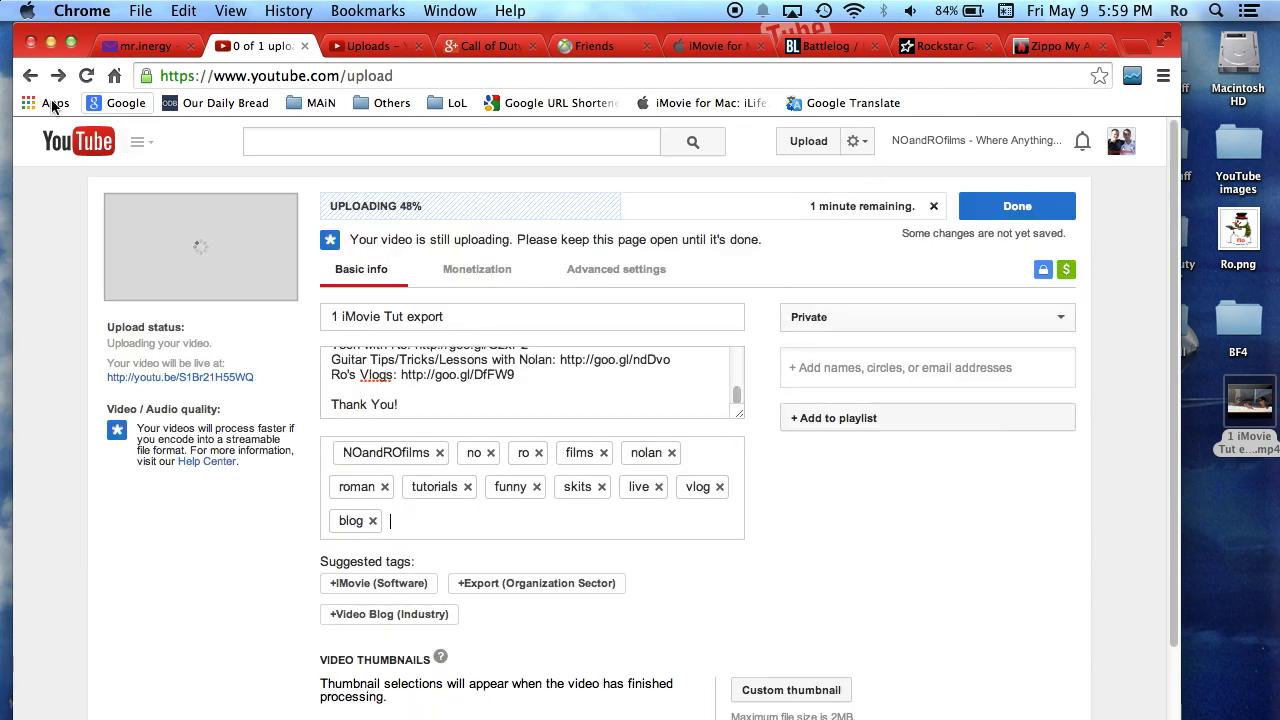
Step: Cancel the upload at 50%, dismiss the notice, minimise Chrome, and close the file info window
click(936, 212)
click(652, 484)
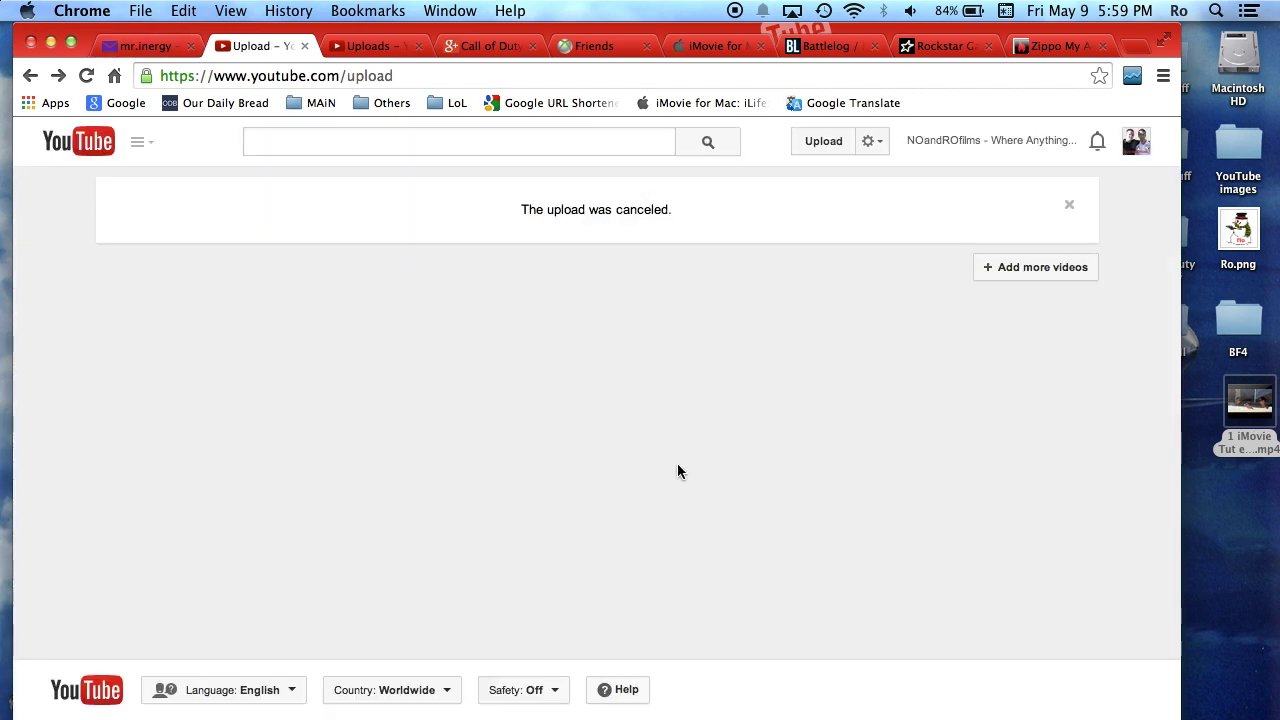
click(1069, 207)
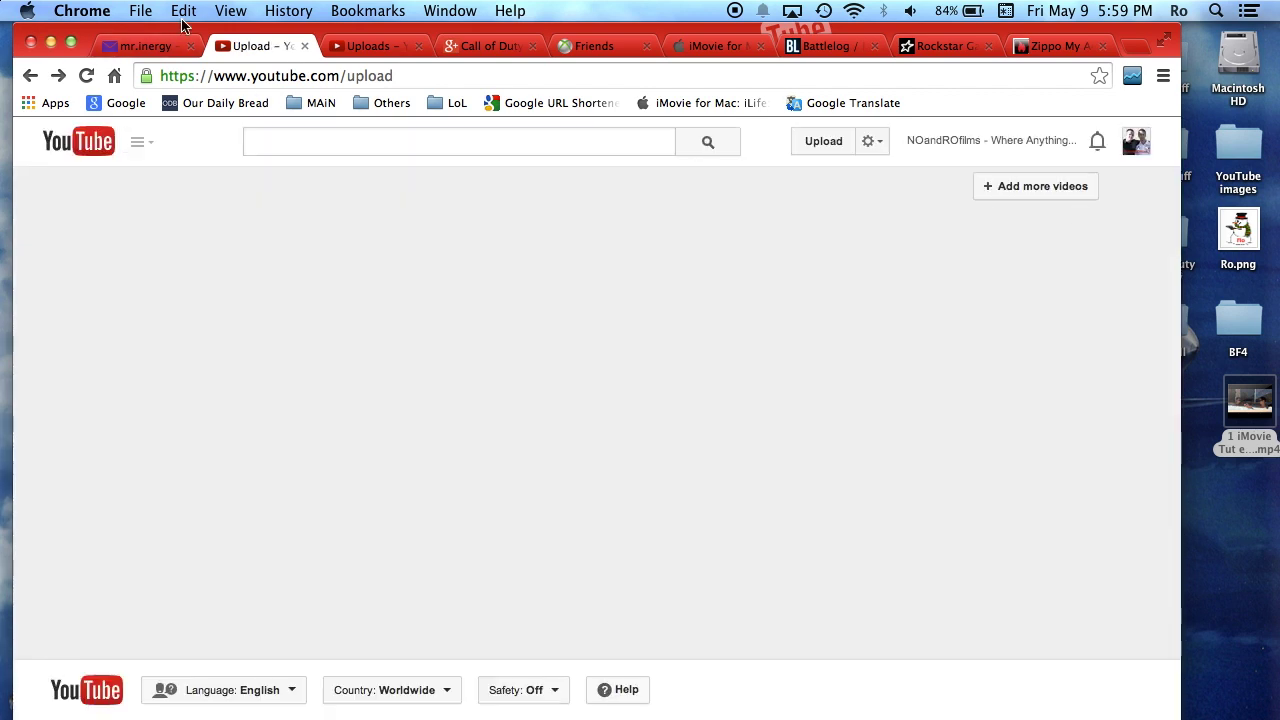
click(50, 42)
drag(330, 30, 418, 36)
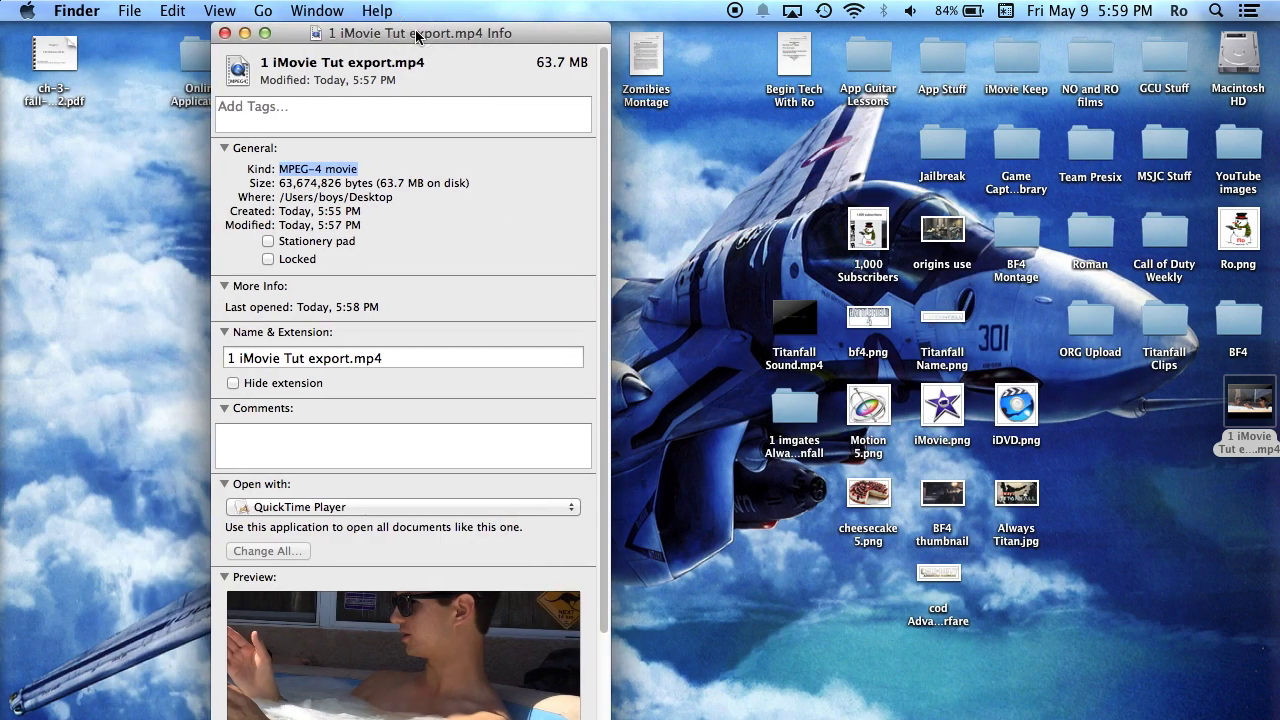
click(224, 33)
Step: Bring iMovie forward from the Dock, nudge its window into place, and select the iMovie Tutorials timeline clips
click(14, 209)
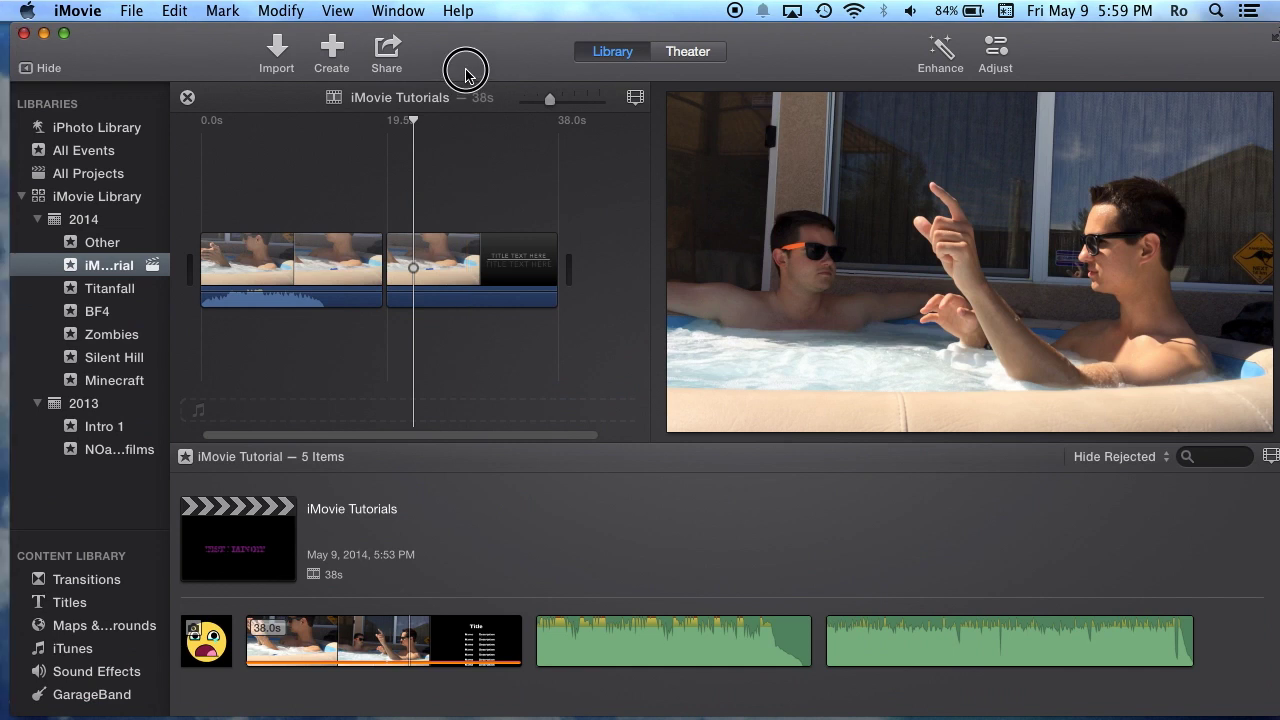
drag(466, 63, 456, 62)
click(432, 177)
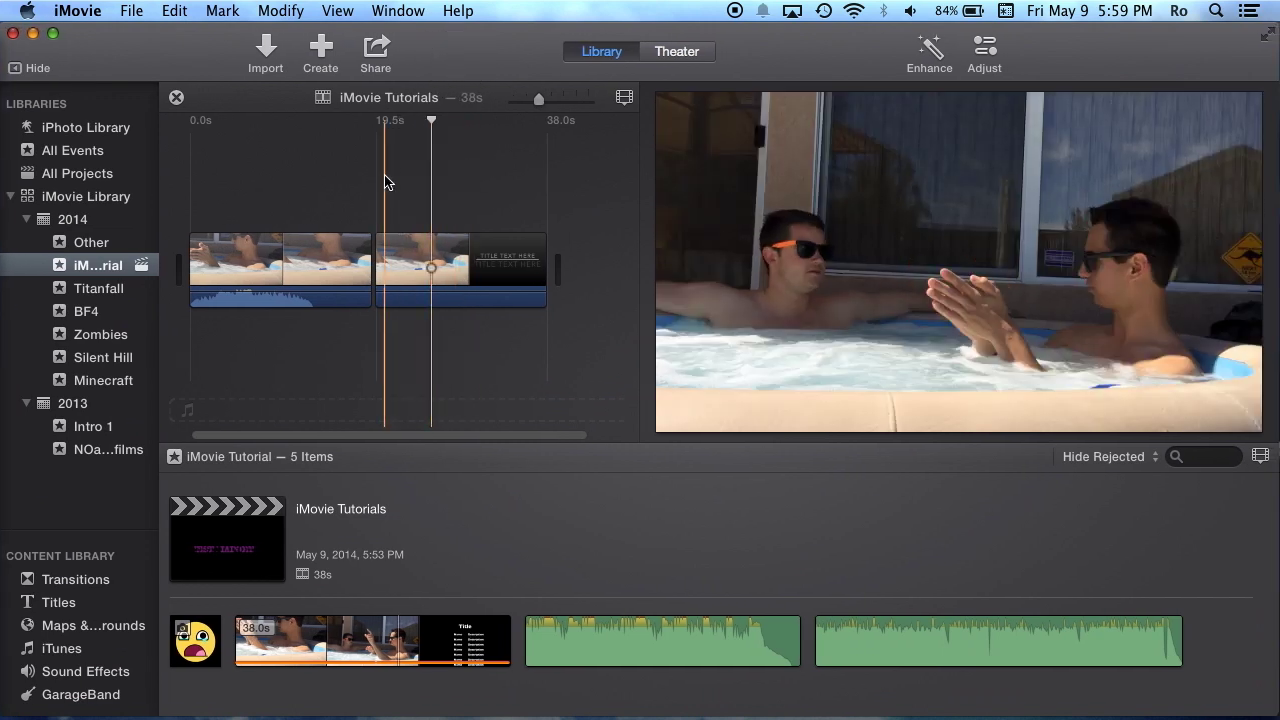
drag(280, 186, 429, 337)
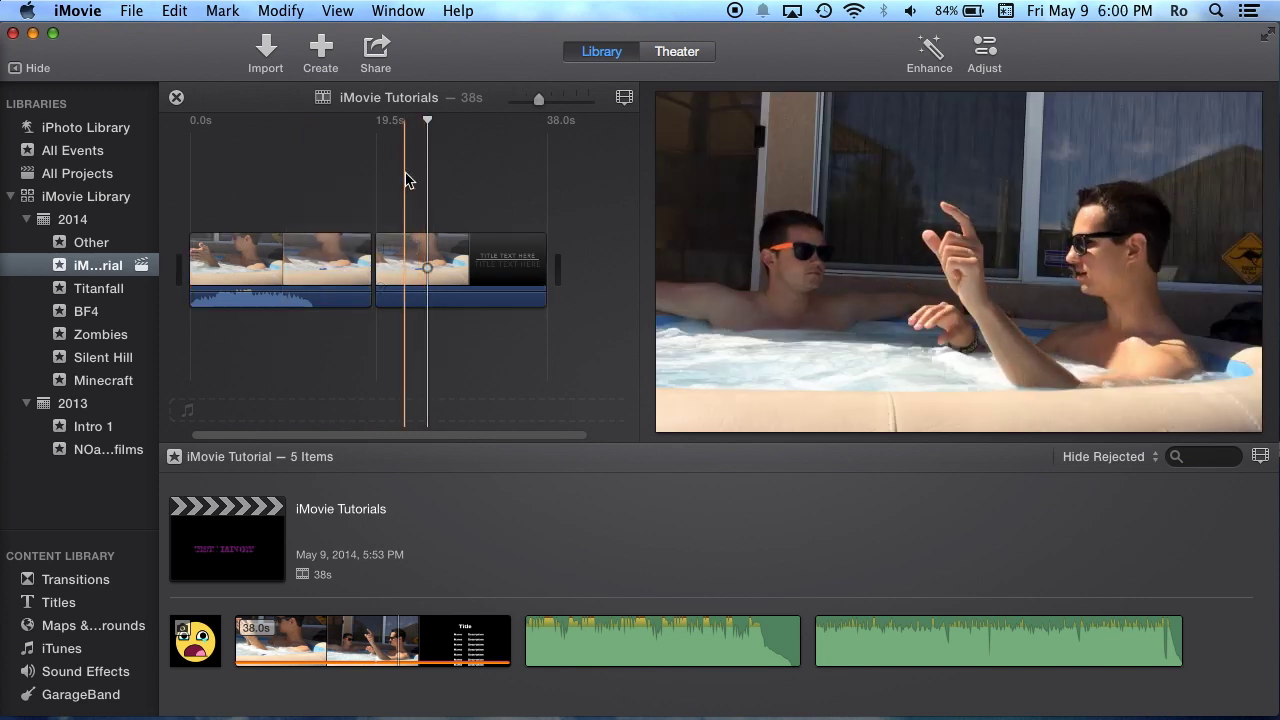